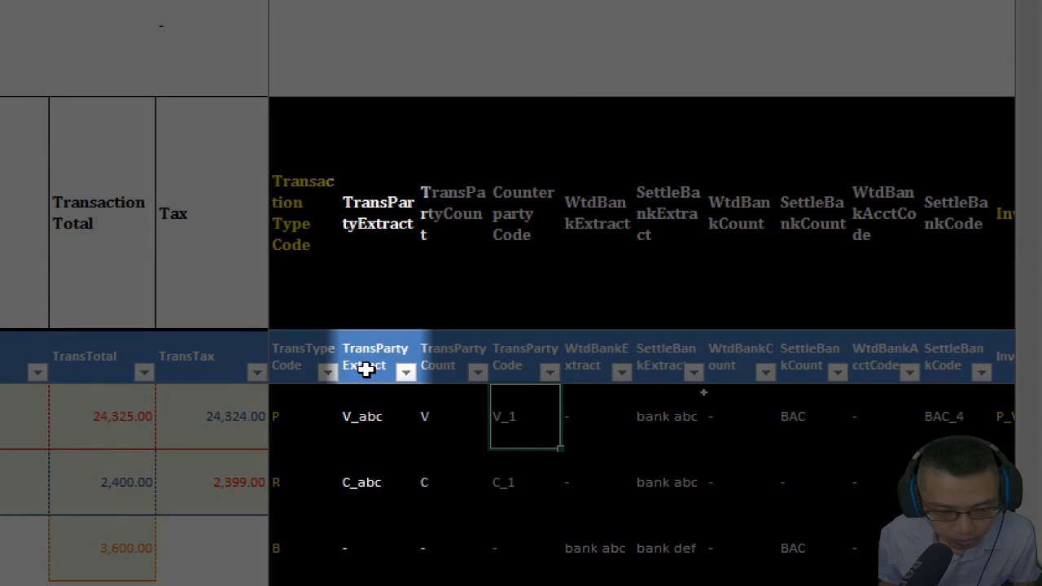
# Examine the TransPartyExtract and TransPartyCode columns and their first entries in the finished sample table
pyautogui.click(387, 372)
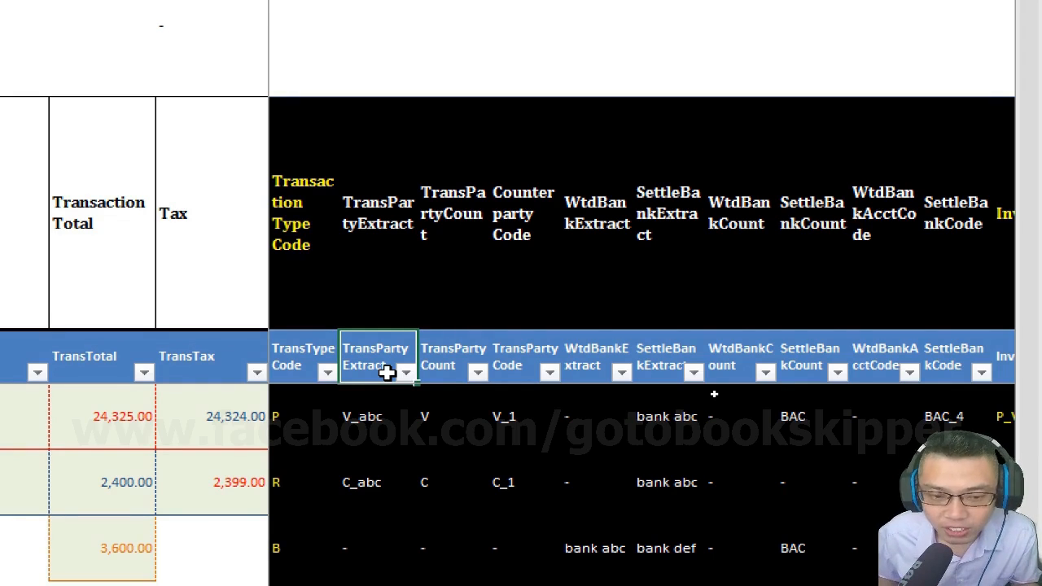
pyautogui.click(511, 361)
pyautogui.click(497, 407)
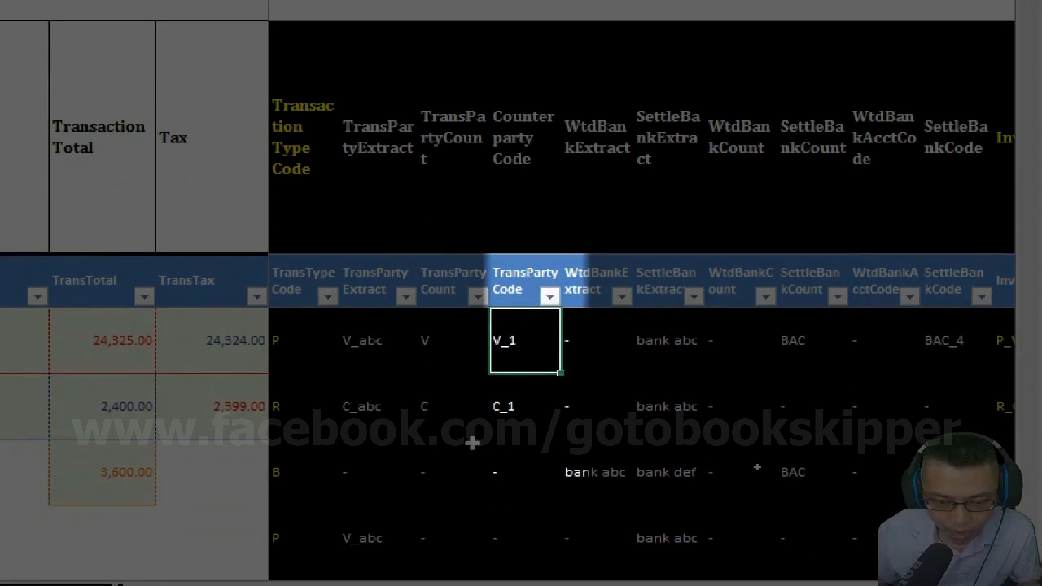
pyautogui.click(516, 412)
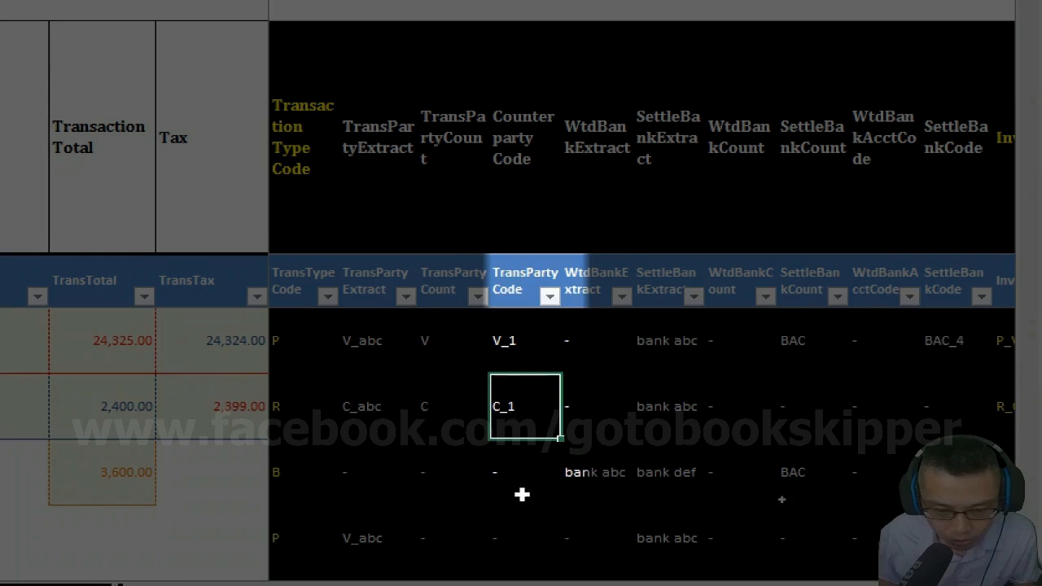
pyautogui.scroll(-3, 520, 493)
pyautogui.scroll(3, 489, 449)
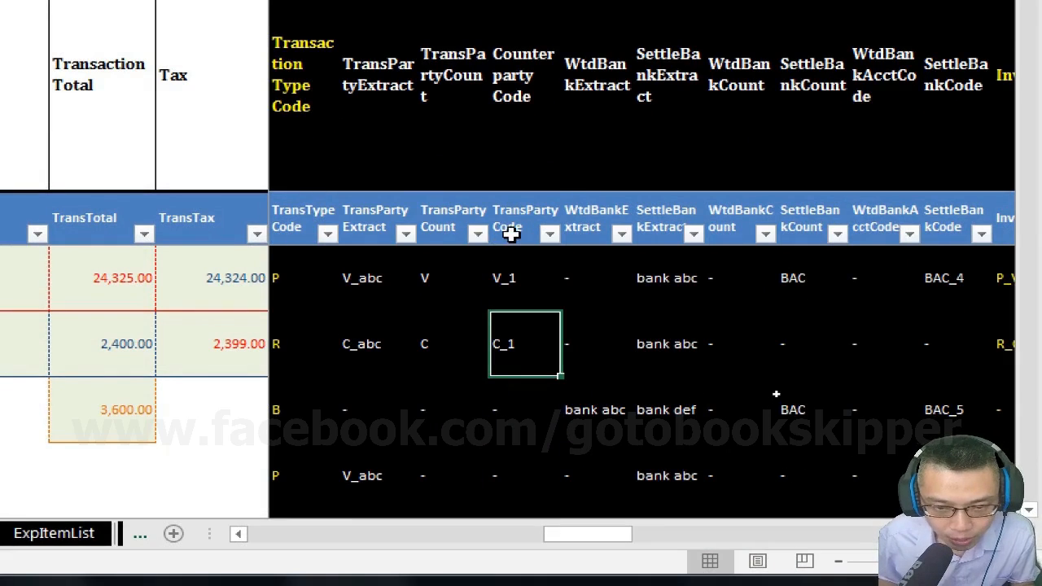
pyautogui.click(511, 235)
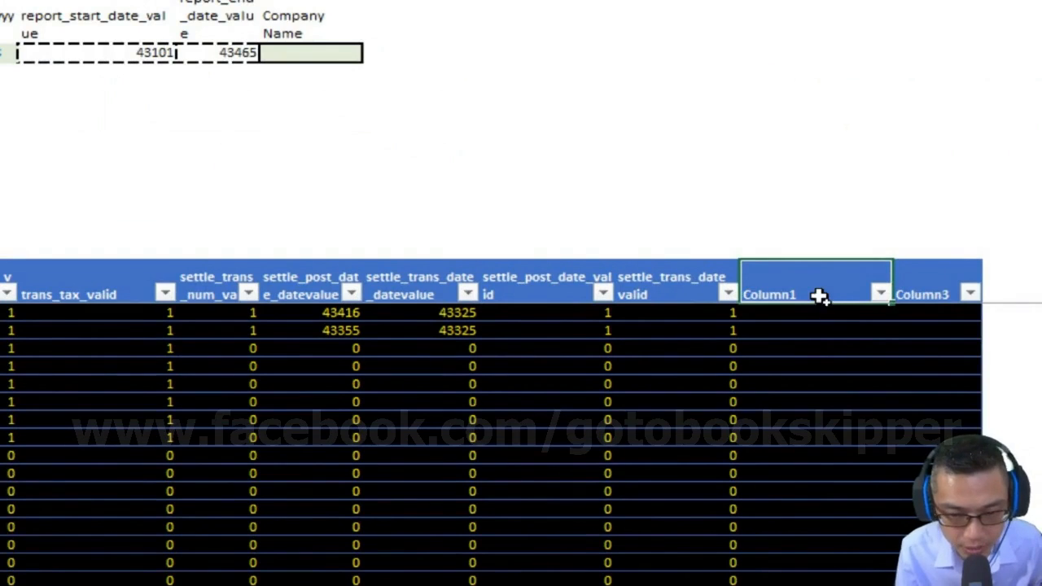
# Rename the Column1 header of the bookkeeping table to trans_party_extract
pyautogui.doubleClick(814, 286)
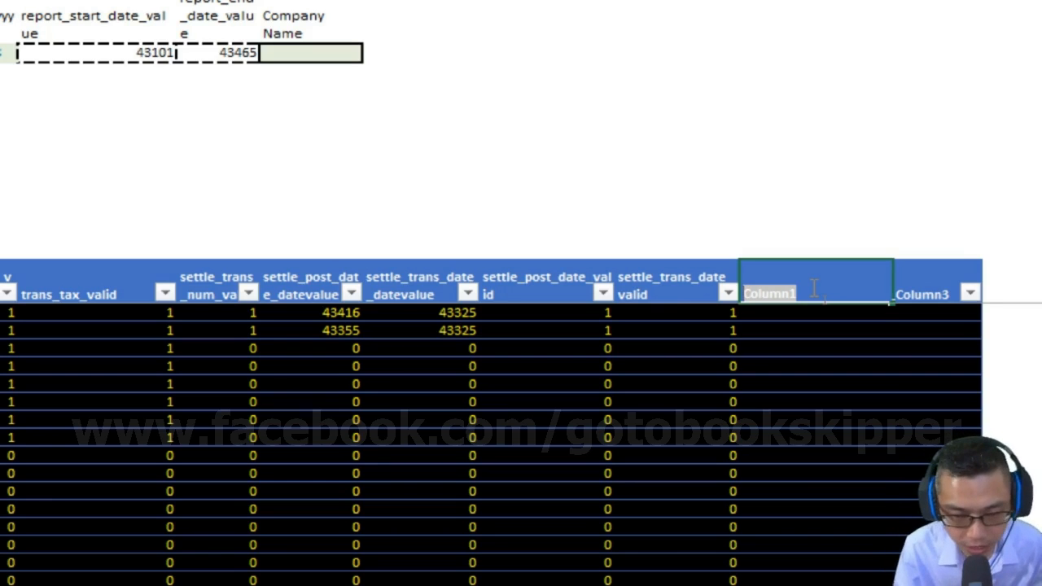
pyautogui.write('trans_party_')
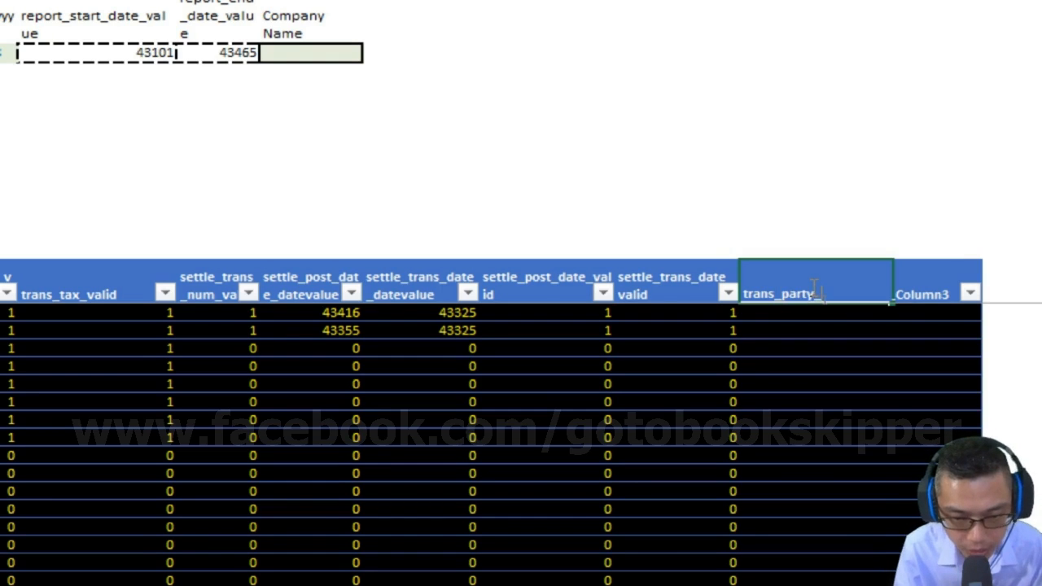
pyautogui.write('extract')
pyautogui.press('Return')
# Begin an IF formula in the first trans_party_extract cell, using OR to test whether the row's trans_type is "P" or "R"
pyautogui.write('=if(')
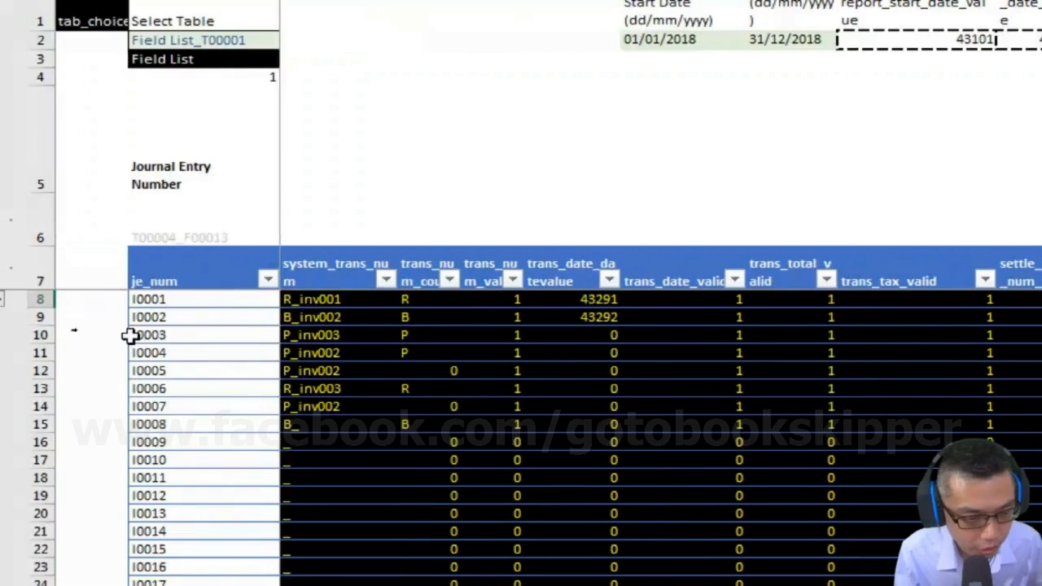
pyautogui.click(361, 299)
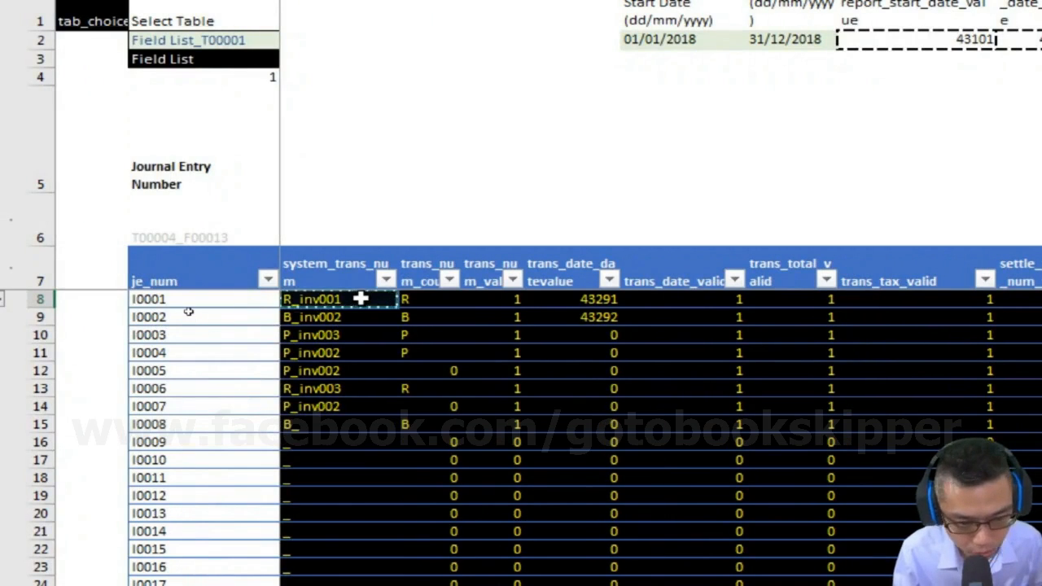
pyautogui.press('Home')
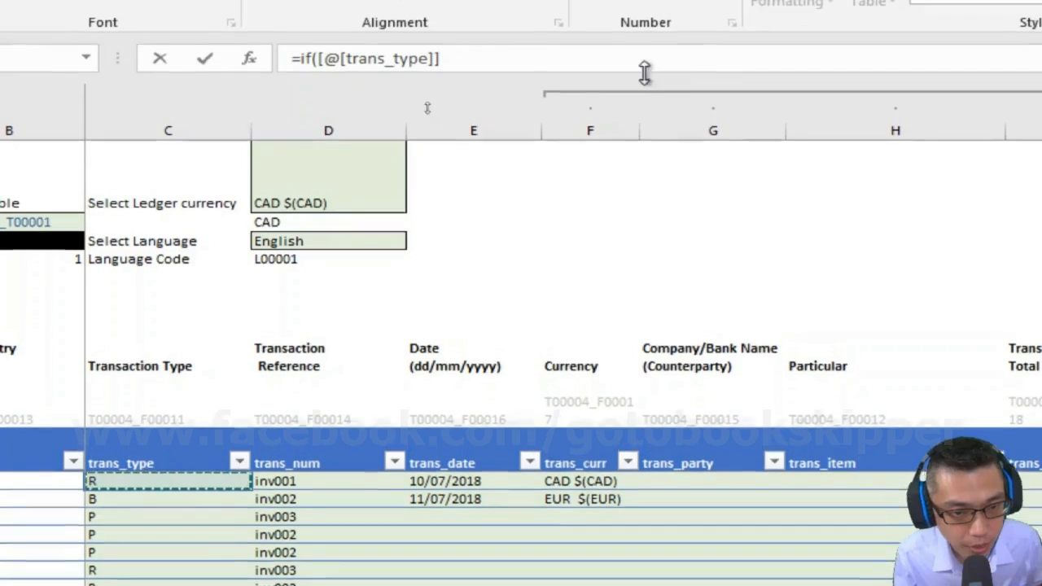
pyautogui.write('="P')
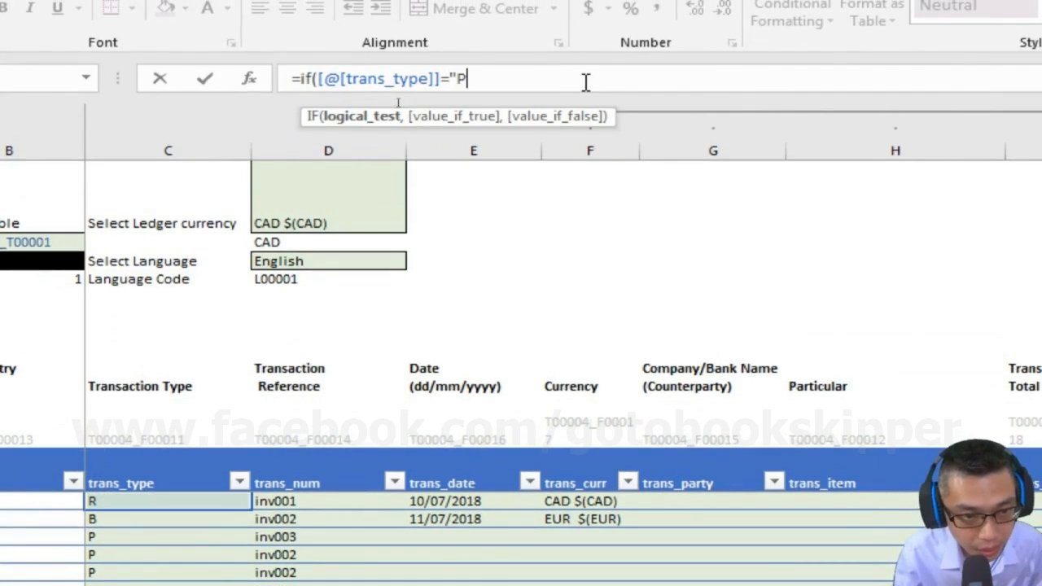
pyautogui.write('"')
pyautogui.write('or(')
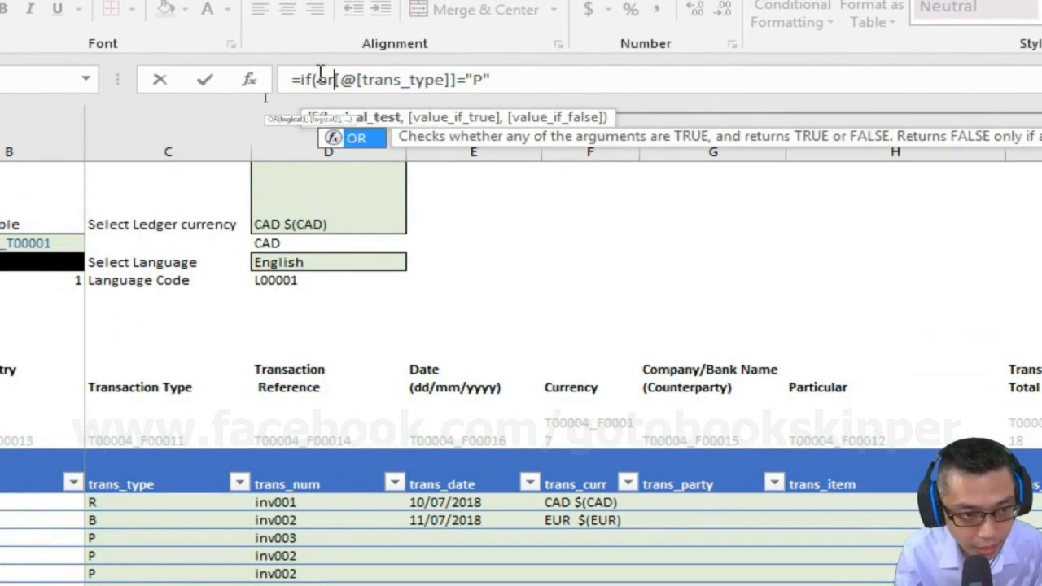
pyautogui.write(',')
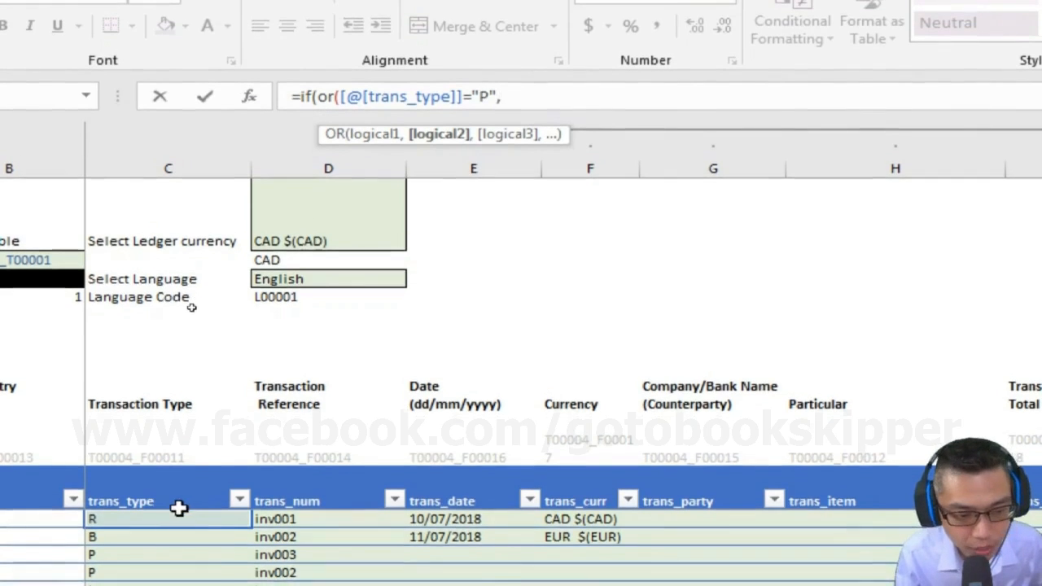
pyautogui.click(169, 518)
pyautogui.write('=')
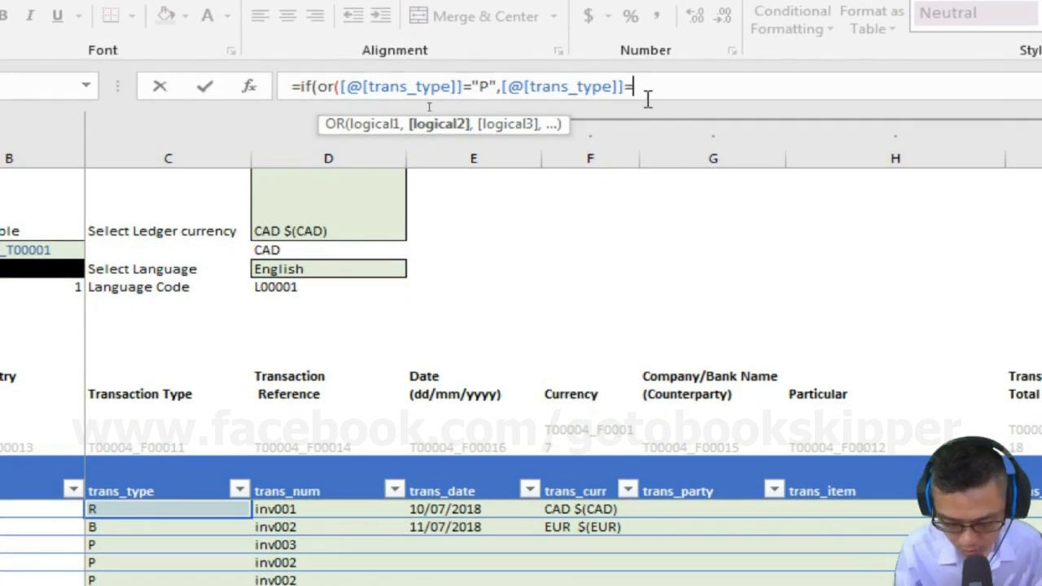
pyautogui.write('"B")')
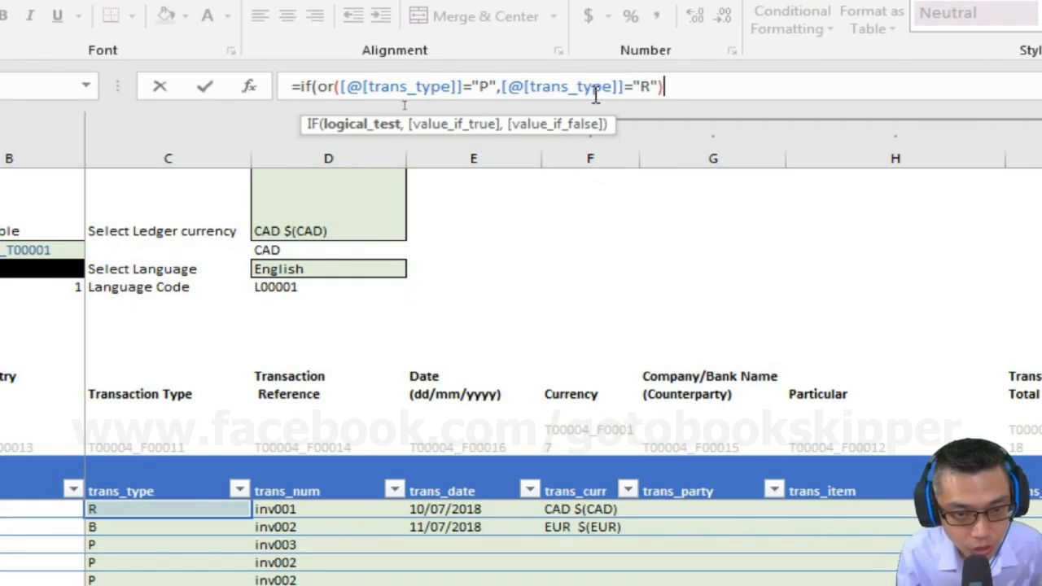
pyautogui.write(',')
pyautogui.hotkey('alt', 'Return')
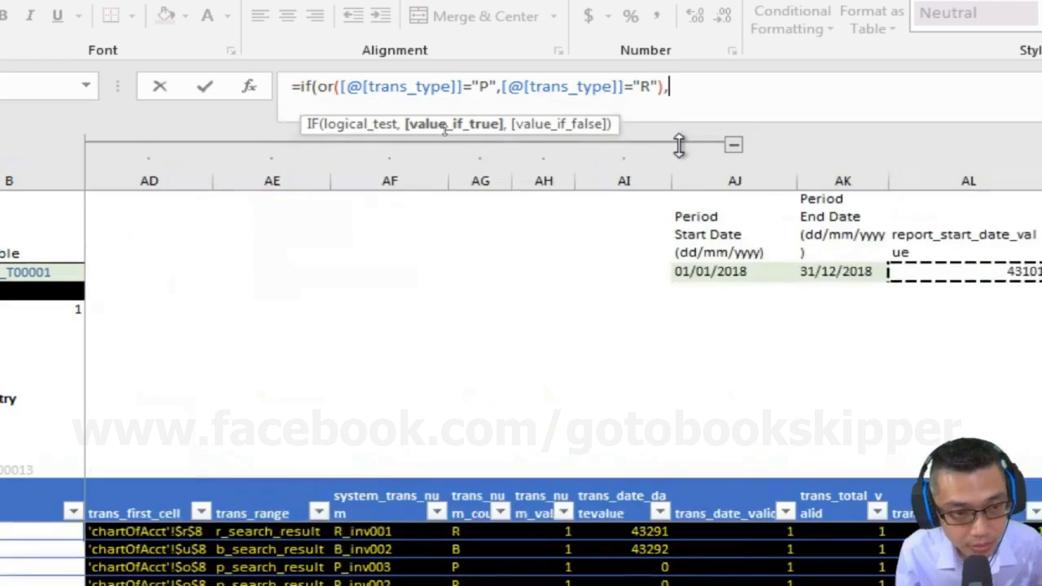
# Add an INDEX function over the whole trans_party column as the formula's value if true
pyautogui.write('index(')
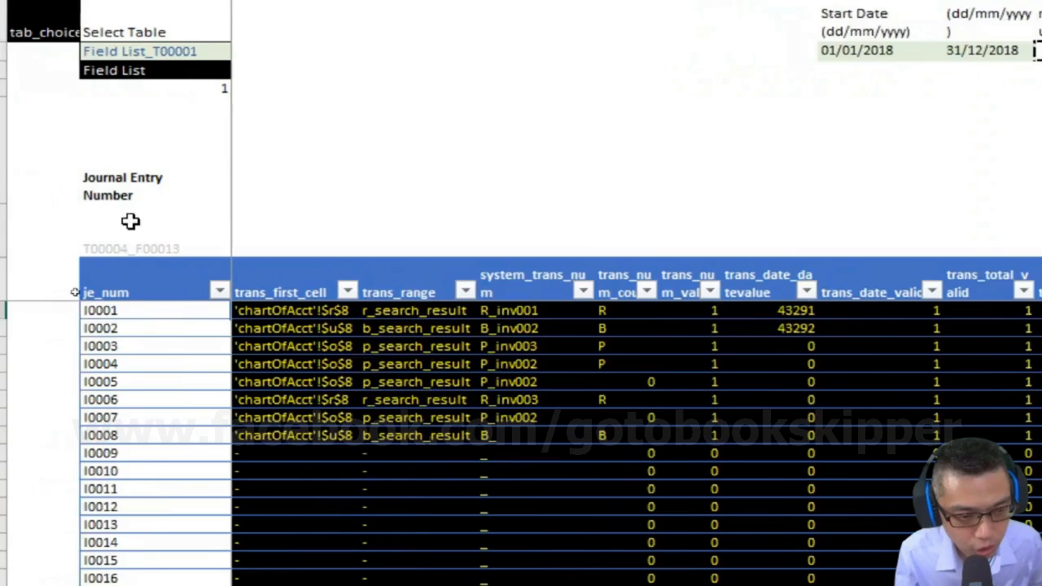
pyautogui.click(159, 217)
pyautogui.press('Down')
pyautogui.press('Down')
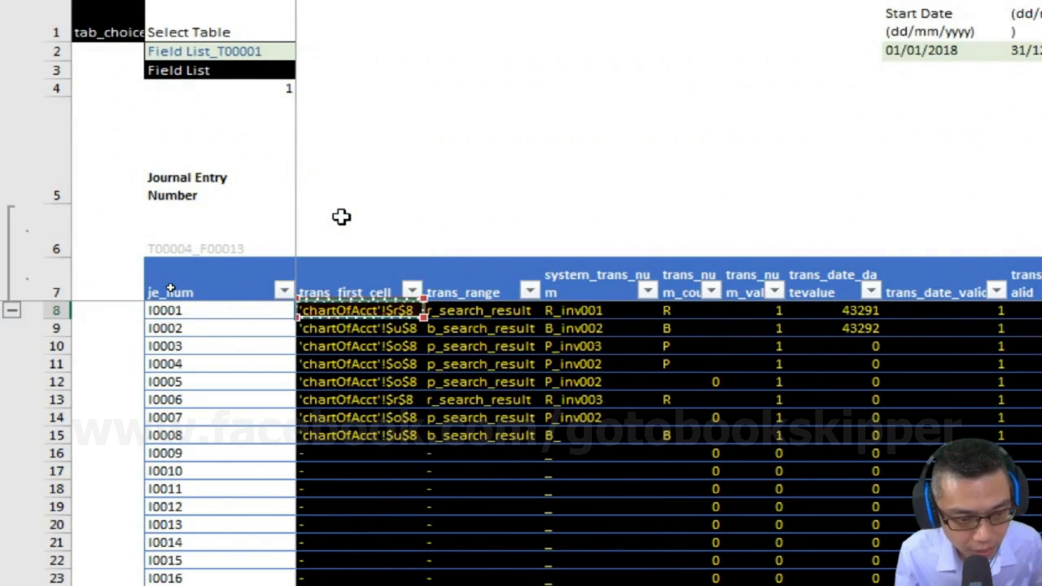
pyautogui.hotkey('ctrl', 'Left')
pyautogui.click(876, 306)
pyautogui.hotkey('ctrl', 'shift', 'Down')
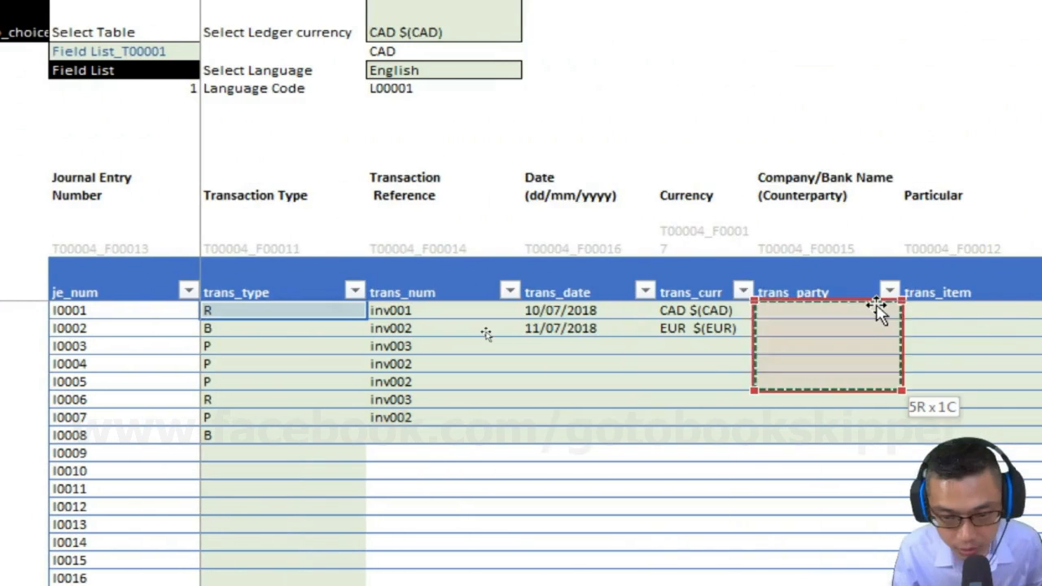
pyautogui.hotkey('ctrl', 'shift', 'Down')
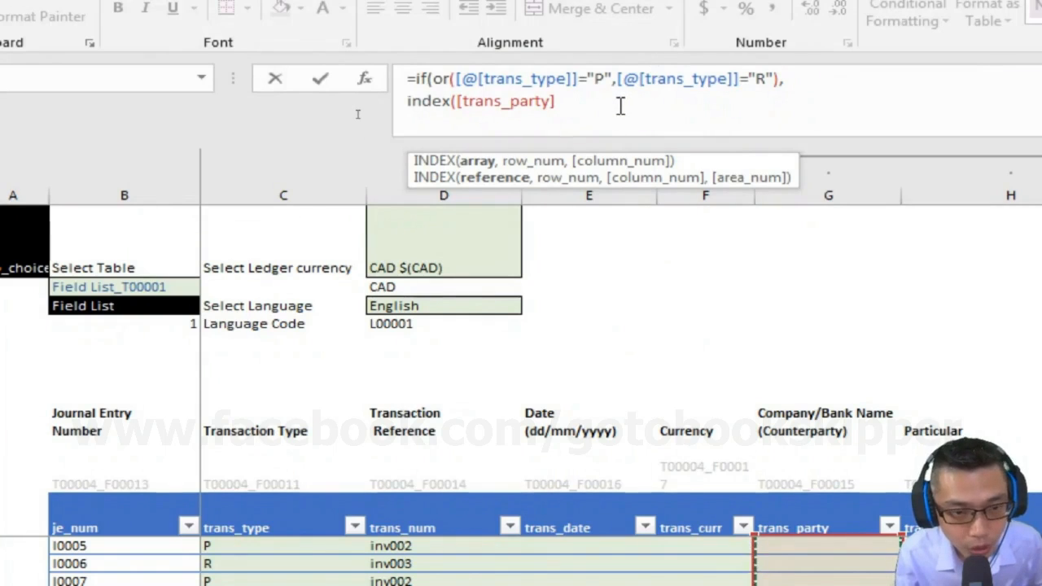
pyautogui.write(',')
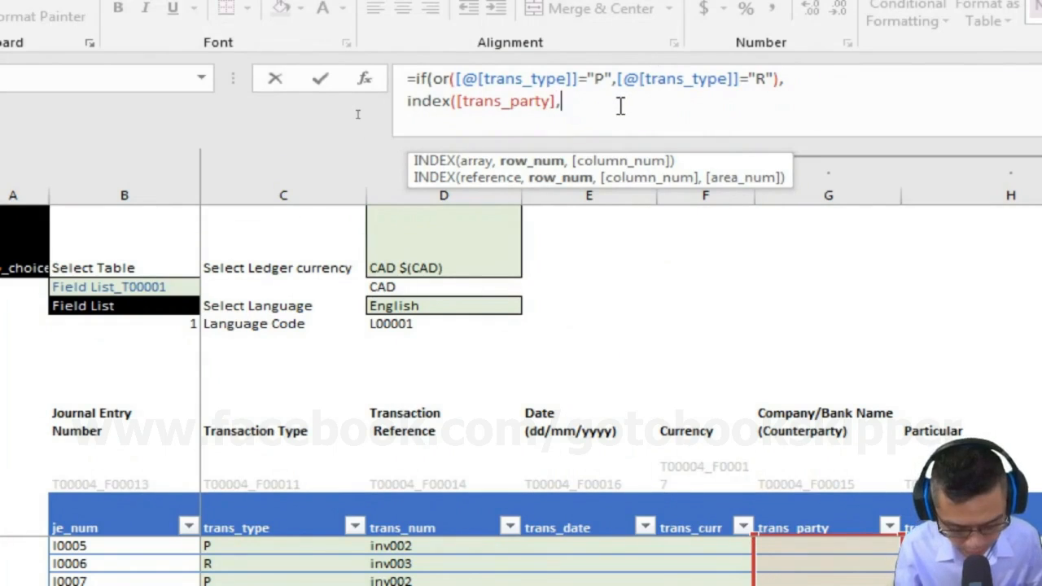
# Set the INDEX row number with an exact MATCH (0) of the row's system_trans_num within the whole system_trans_num column
pyautogui.write('match(')
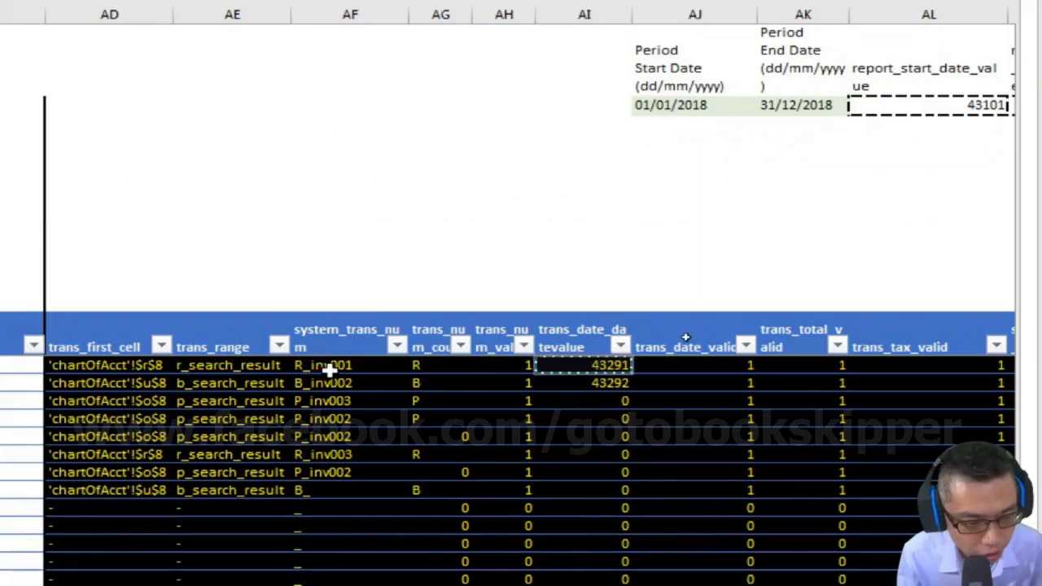
pyautogui.click(328, 369)
pyautogui.hotkey('ctrl', 'c')
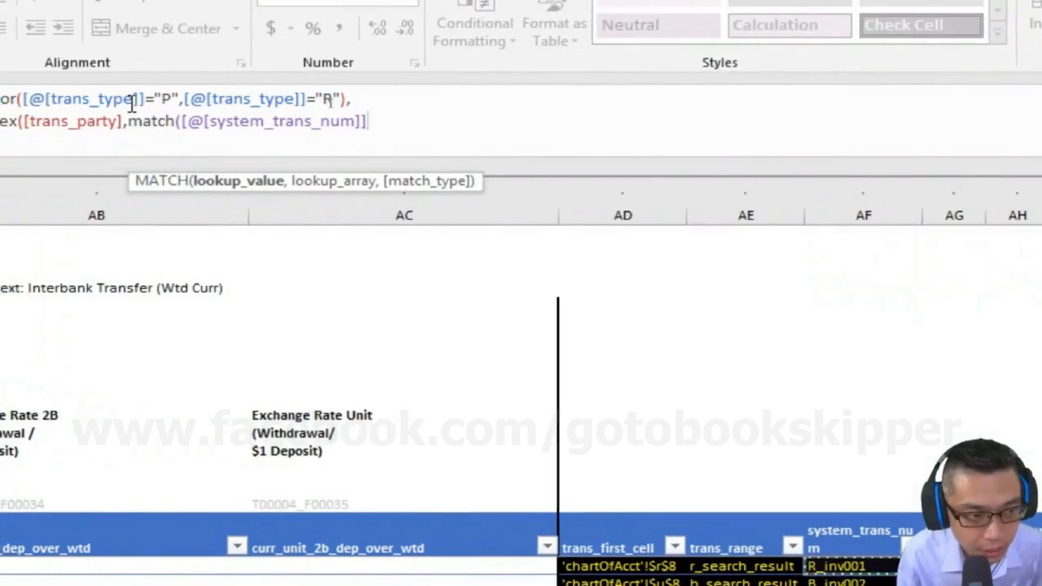
pyautogui.write(',')
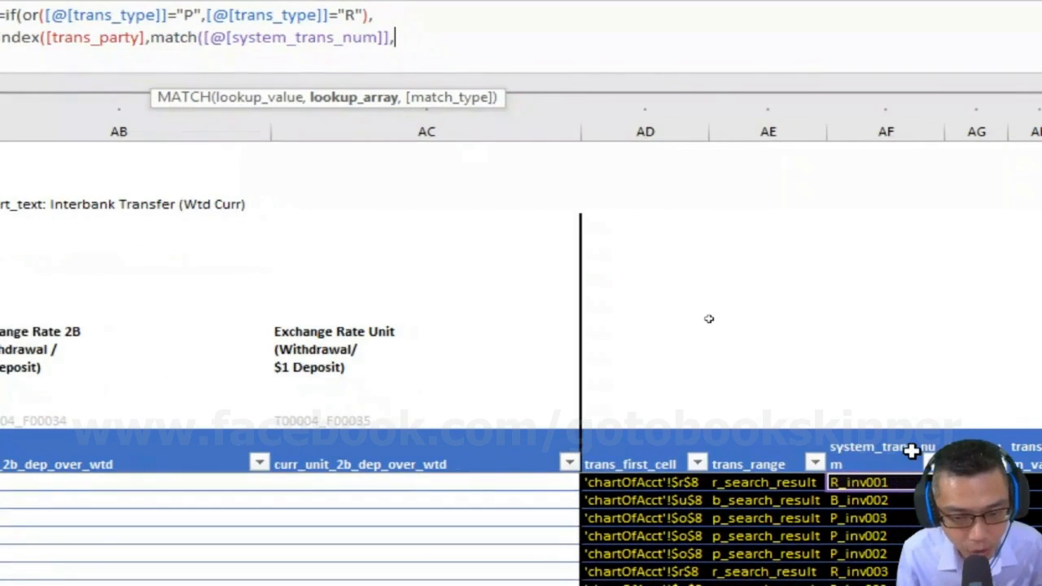
pyautogui.click(893, 414)
pyautogui.press('Down')
pyautogui.press('Down')
pyautogui.hotkey('ctrl', 'shift', 'Down')
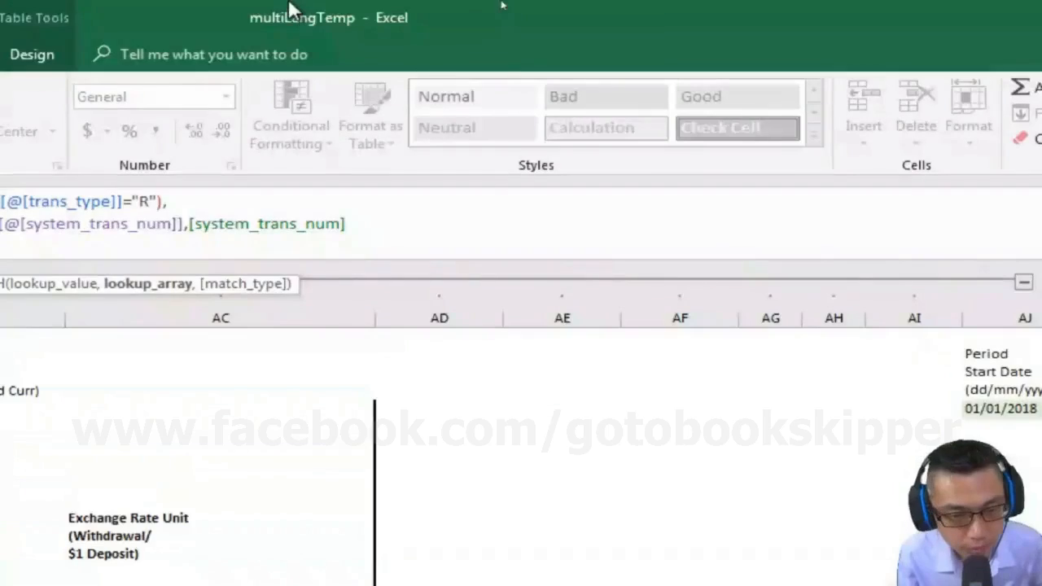
pyautogui.write(',0')
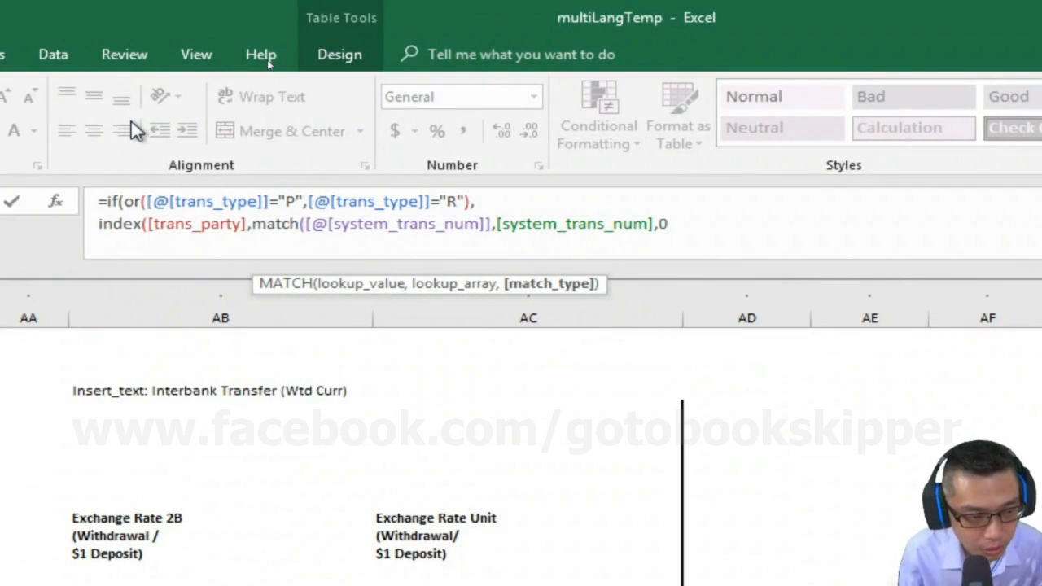
pyautogui.write('))')
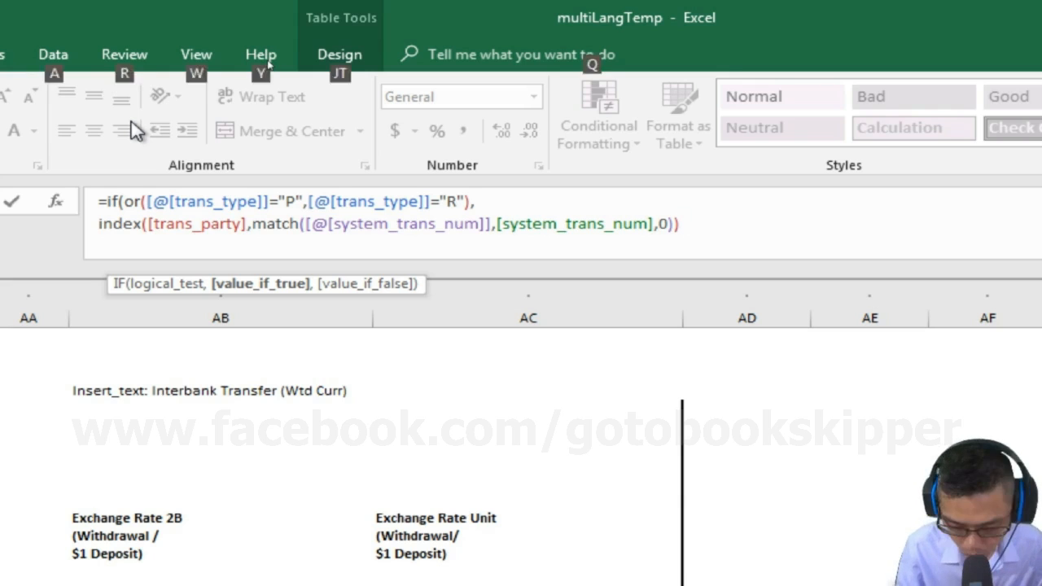
# Make the formula return "-" for all other transaction types and enter it into the trans_party_extract column
pyautogui.hotkey('alt', 'Return')
pyautogui.write(',')
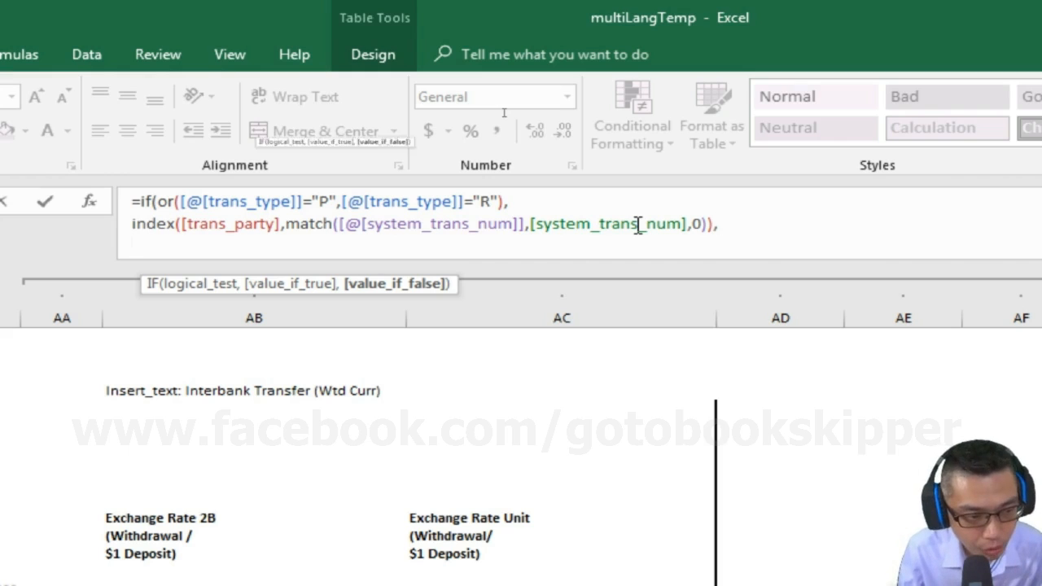
pyautogui.write('"-")')
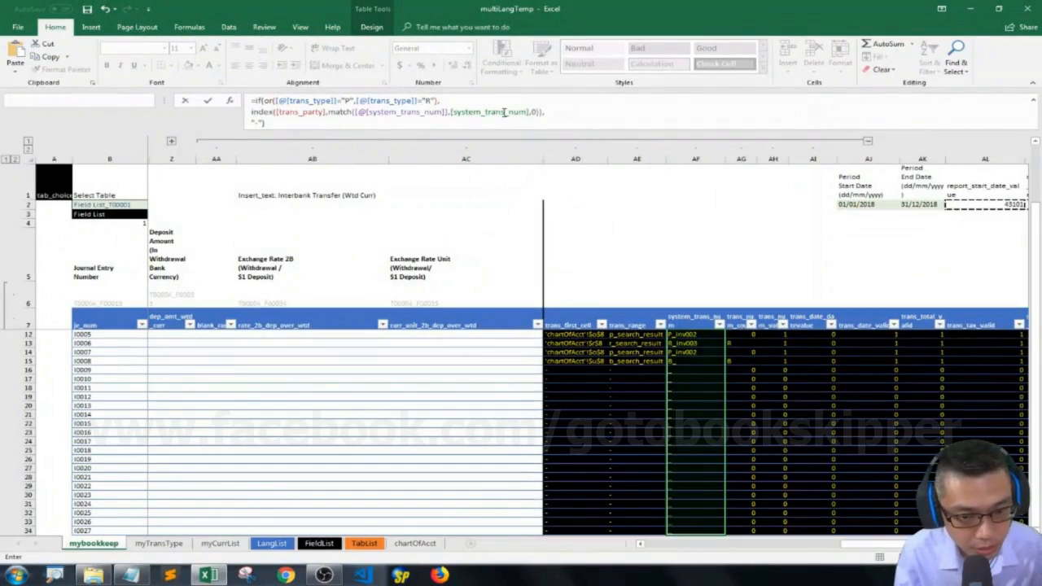
pyautogui.press('Return')
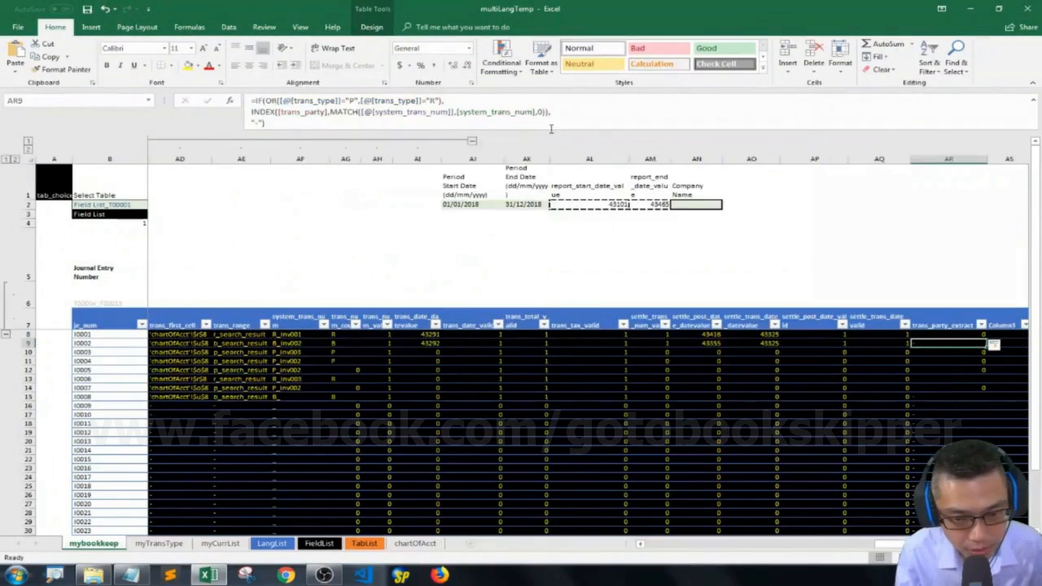
# Check the first trans_party_extract result and review the same record's input columns back to its trans_type cell
pyautogui.click(885, 334)
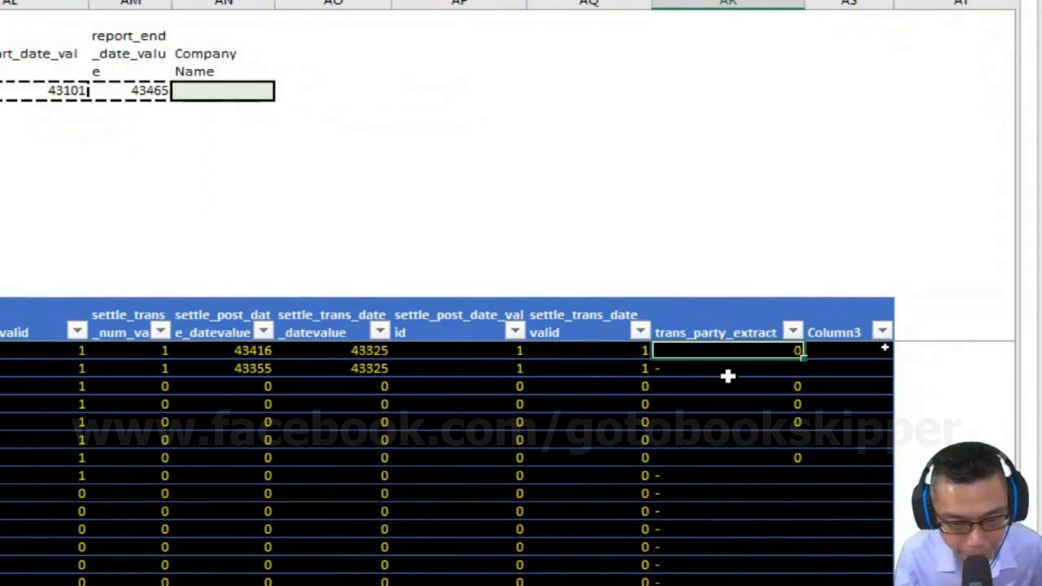
pyautogui.hotkey('ctrl', 'Left')
pyautogui.hotkey('ctrl', 'Left')
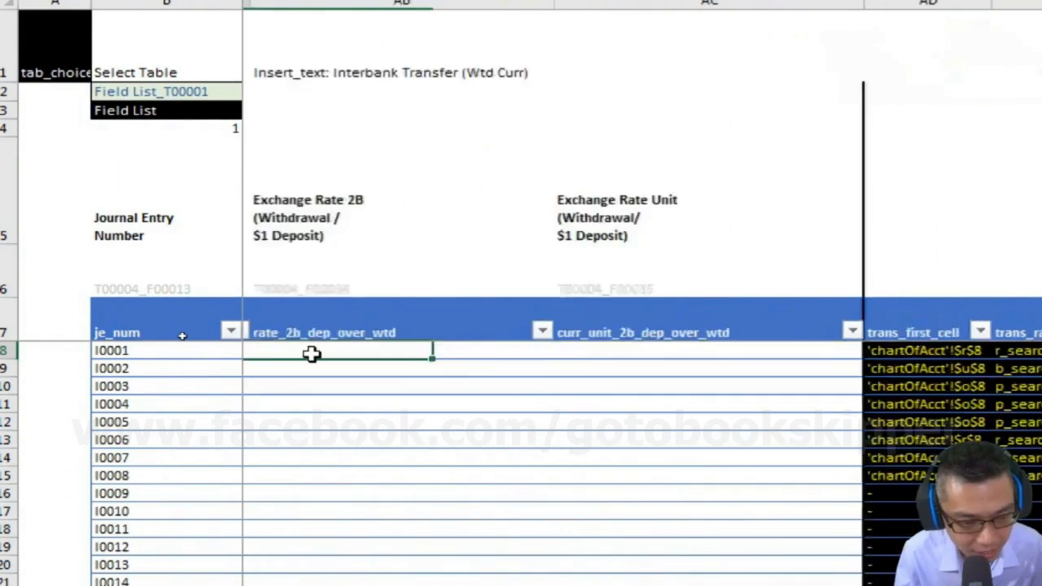
pyautogui.press('Left')
pyautogui.press('Left')
pyautogui.press('Left')
pyautogui.press('Left')
pyautogui.press('Left')
pyautogui.press('Left')
pyautogui.press('Left')
pyautogui.press('Left')
pyautogui.press('Left')
pyautogui.press('Left')
pyautogui.press('Left')
pyautogui.press('Left')
pyautogui.press('Left')
pyautogui.press('Left')
pyautogui.press('Left')
pyautogui.press('Left')
pyautogui.press('Left')
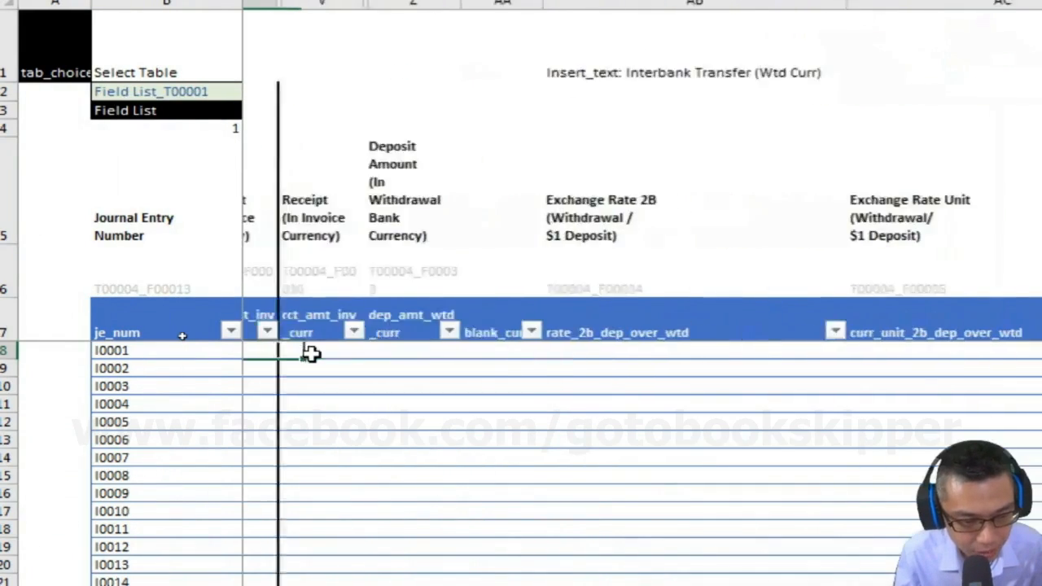
pyautogui.press('Left')
pyautogui.press('Left')
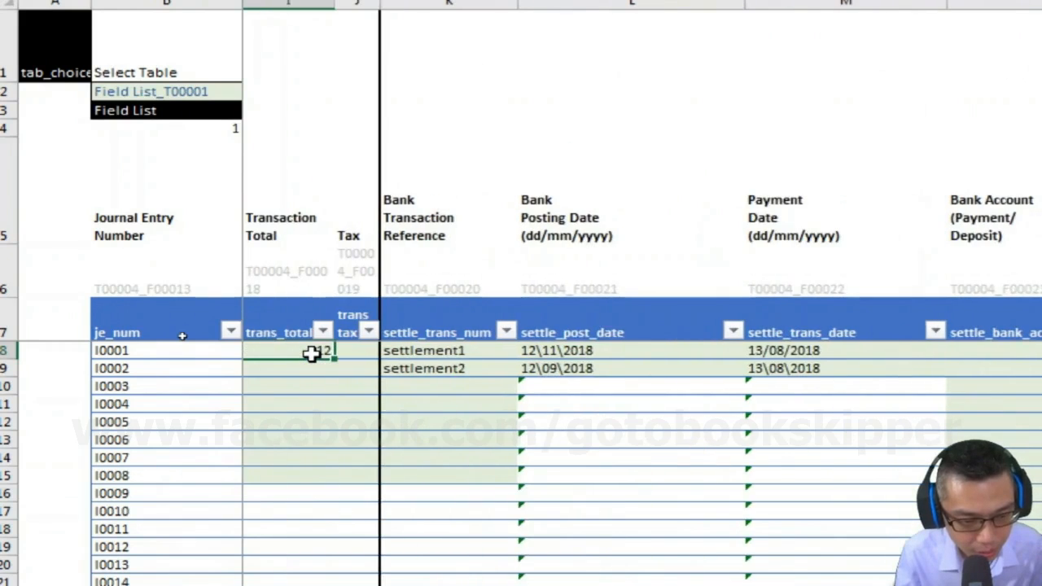
pyautogui.press('Left')
pyautogui.press('Left')
pyautogui.press('Left')
pyautogui.press('Left')
pyautogui.press('Left')
pyautogui.press('Left')
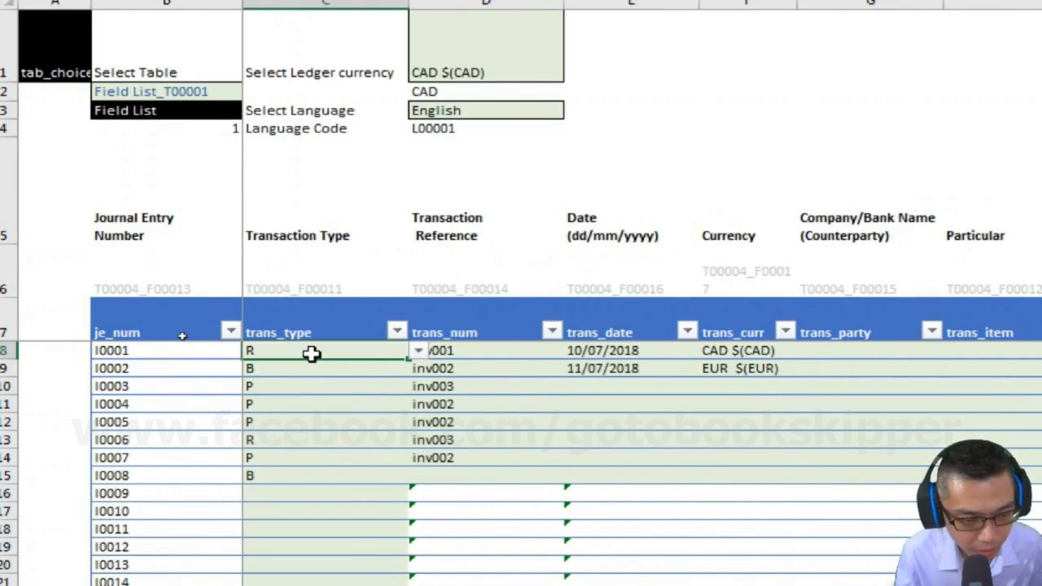
# Enter the counterparties cust1 for record I0001 and bank1 for record I0002 in the trans_party column
pyautogui.press('Right')
pyautogui.press('Right')
pyautogui.press('Right')
pyautogui.press('Right')
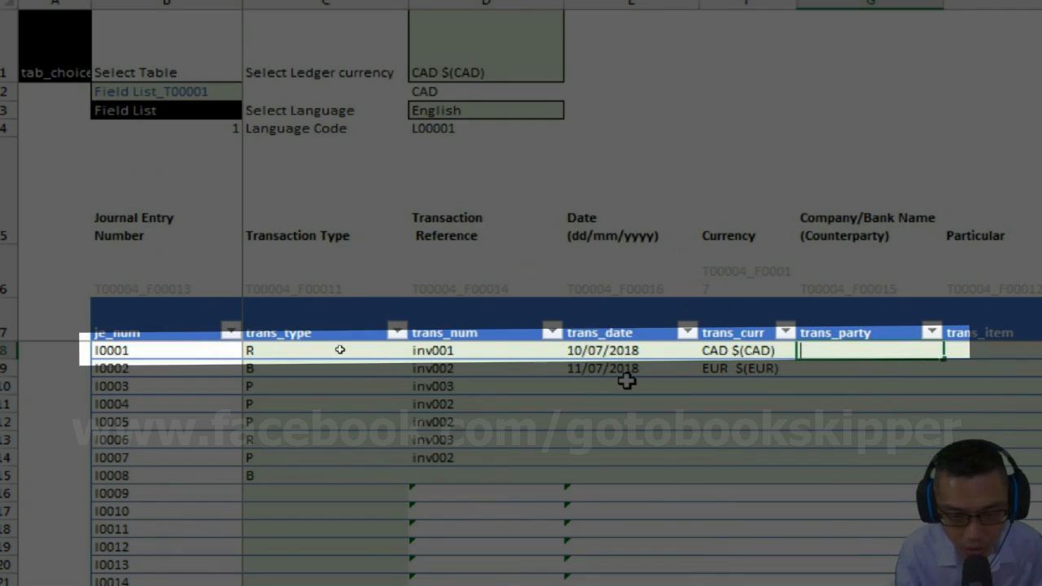
pyautogui.press('BackSpace')
pyautogui.write('cust')
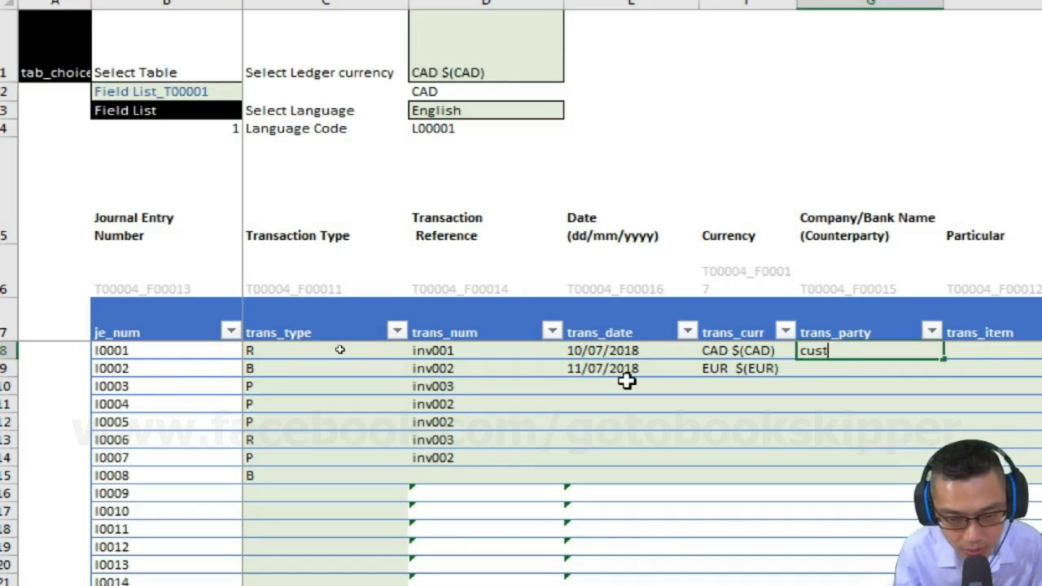
pyautogui.write('1')
pyautogui.press('Return')
pyautogui.write('bank')
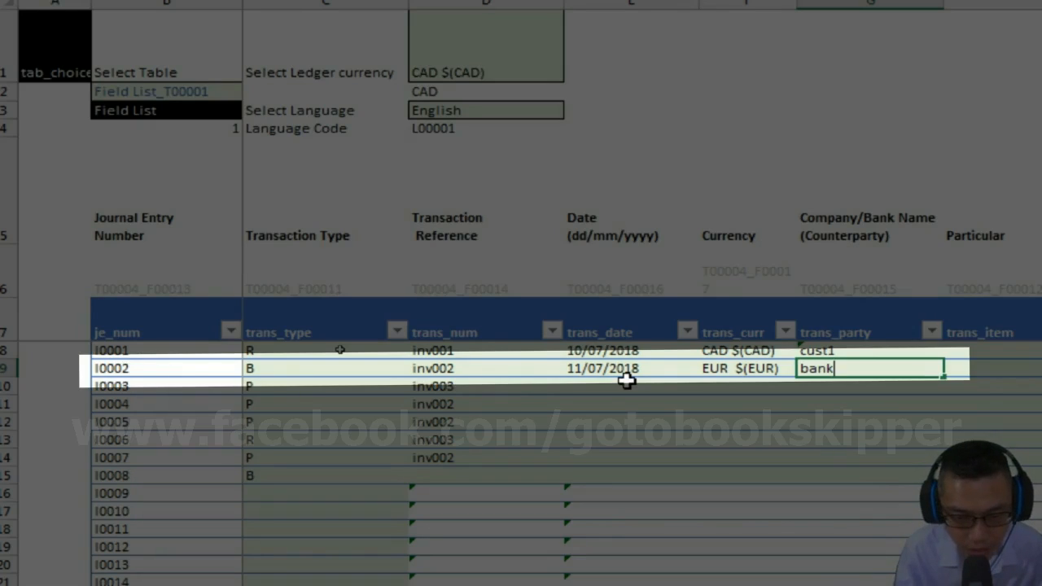
pyautogui.write('1')
pyautogui.press('Return')
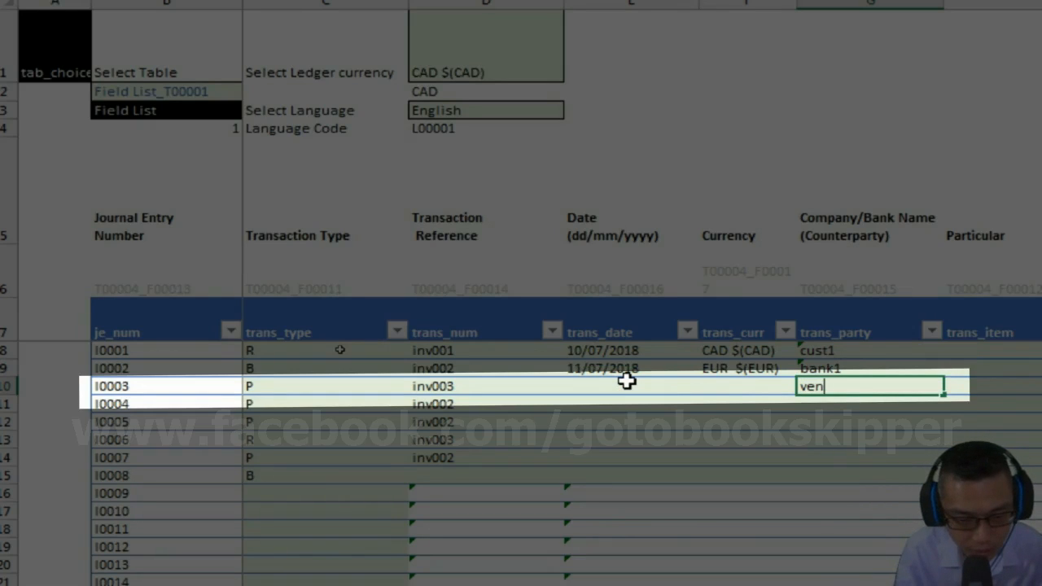
# Enter the vendors vend1, vend1 and vend2 in the trans_party column for records I0003 to I0005
pyautogui.write('ven')
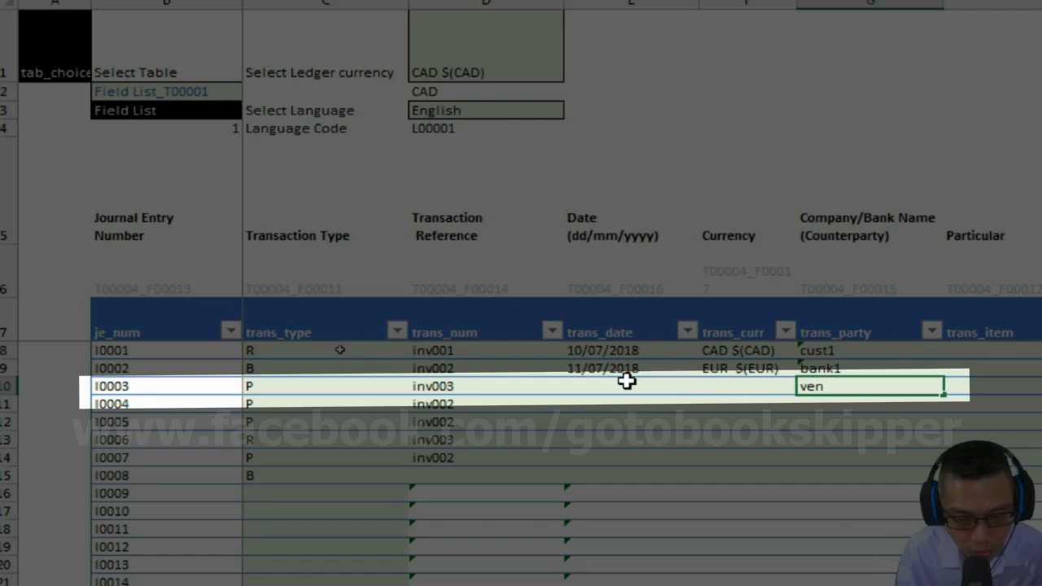
pyautogui.write('d1')
pyautogui.press('Return')
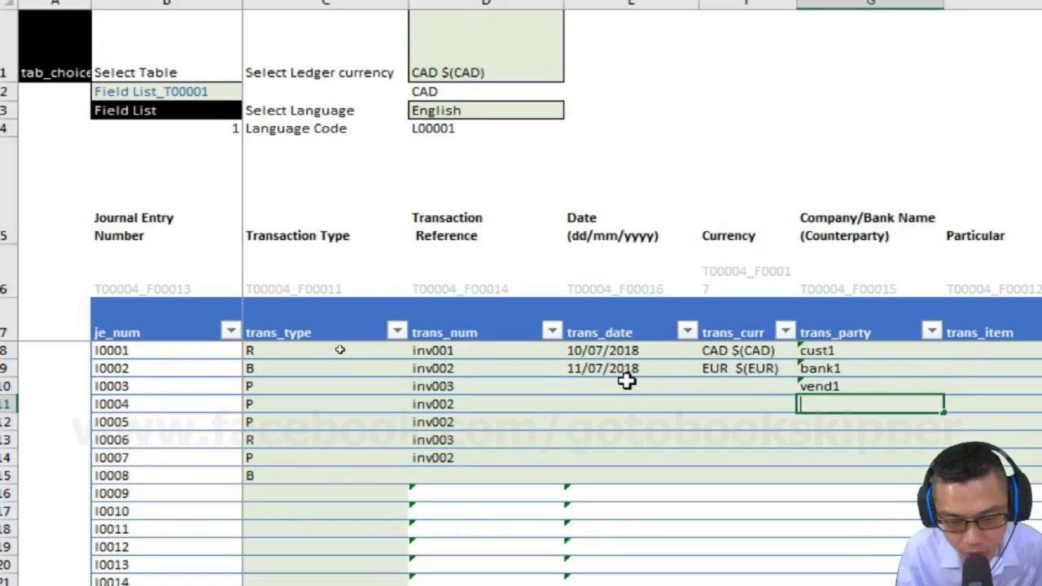
pyautogui.write('vend1')
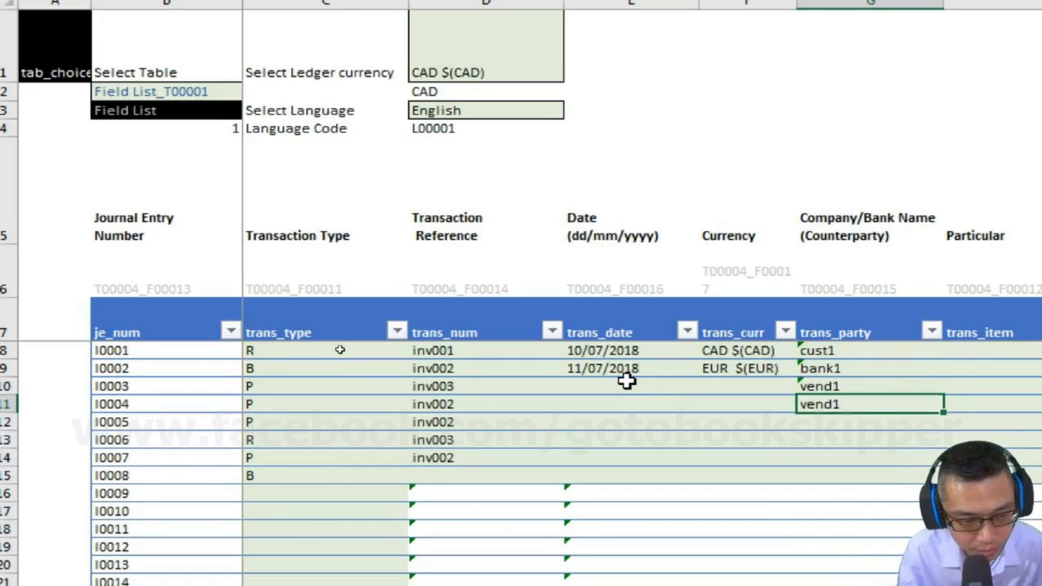
pyautogui.press('Return')
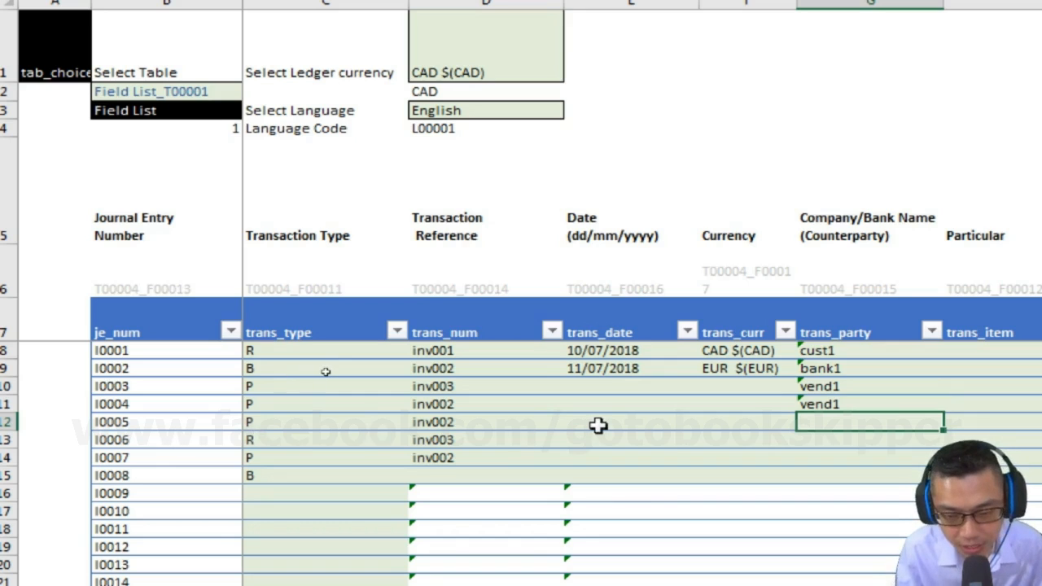
pyautogui.write('vend1')
pyautogui.press('Up')
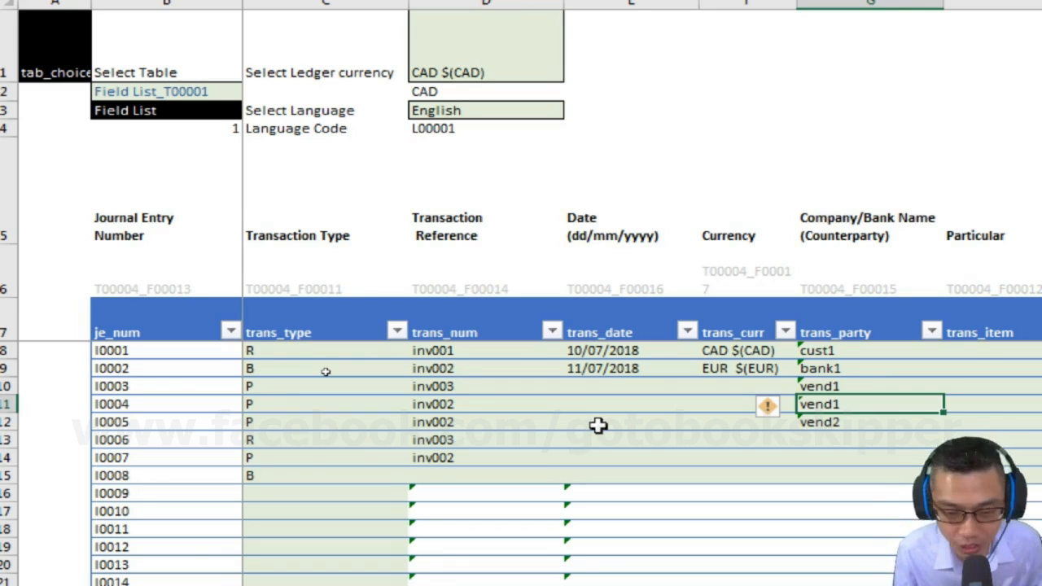
# Fill in trans_party for records I0006 to I0008 with cust2, vend3 and bank1
pyautogui.press('Down')
pyautogui.press('Down')
pyautogui.write('cust1')
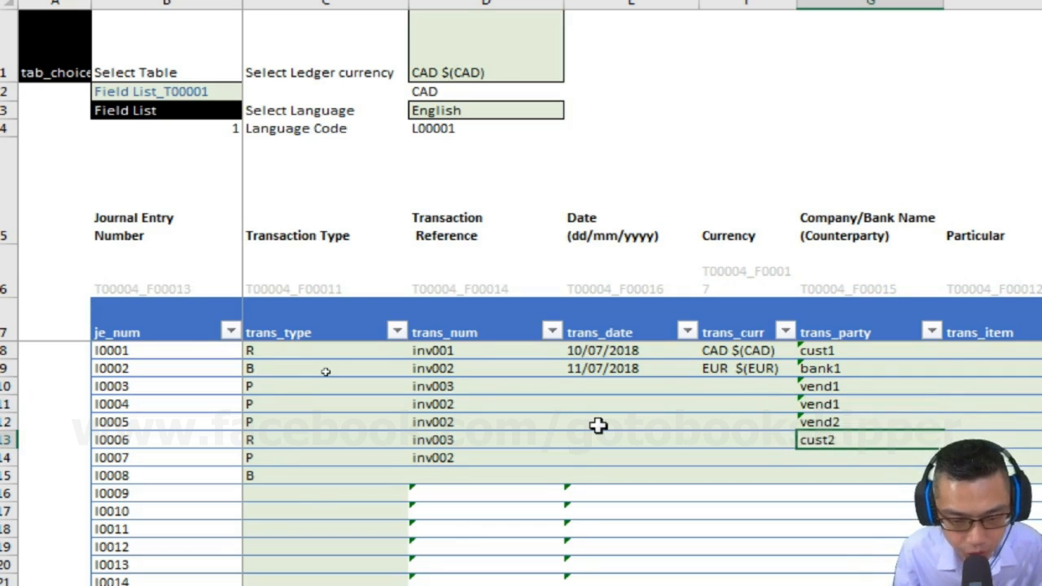
pyautogui.press('Return')
pyautogui.write('vend3')
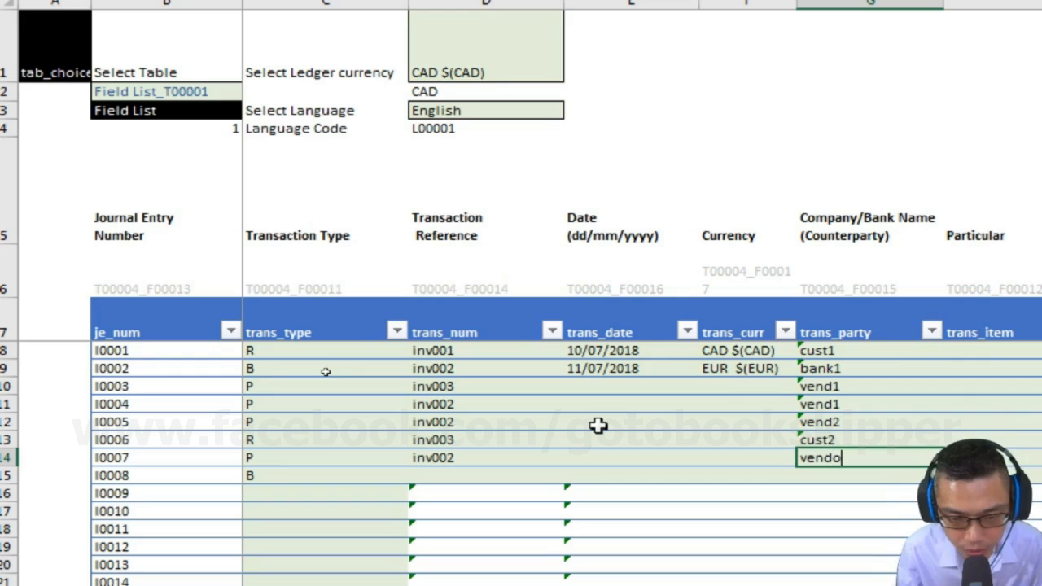
pyautogui.press('Return')
pyautogui.write('bank1')
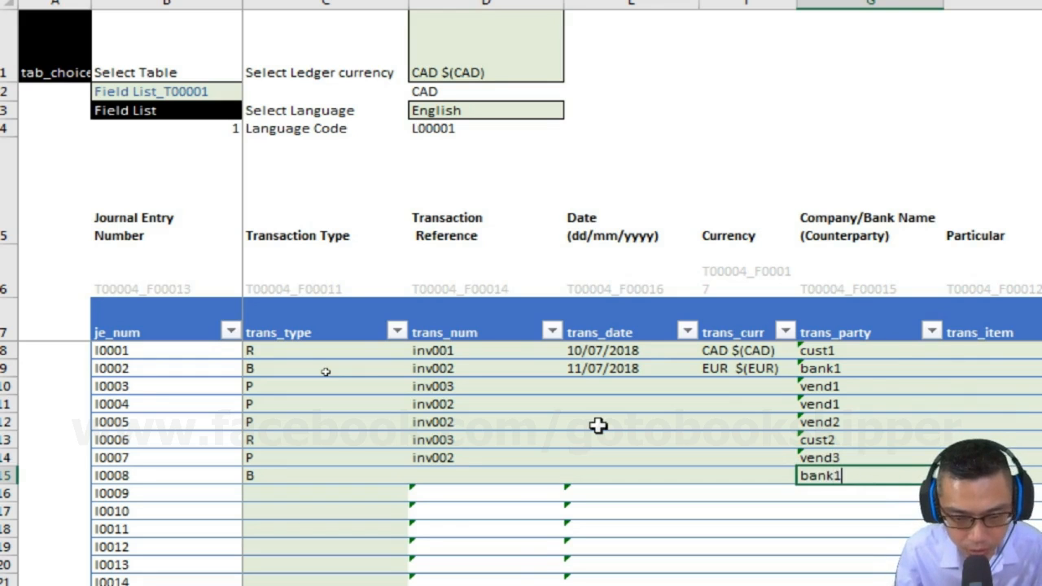
pyautogui.press('Tab')
# Examine the trans_party_extract results, comparing the first customer record with the first vendor record
pyautogui.press('Tab')
pyautogui.press('Tab')
pyautogui.press('Tab')
pyautogui.press('Tab')
pyautogui.press('Tab')
pyautogui.press('Tab')
pyautogui.press('Tab')
pyautogui.press('Tab')
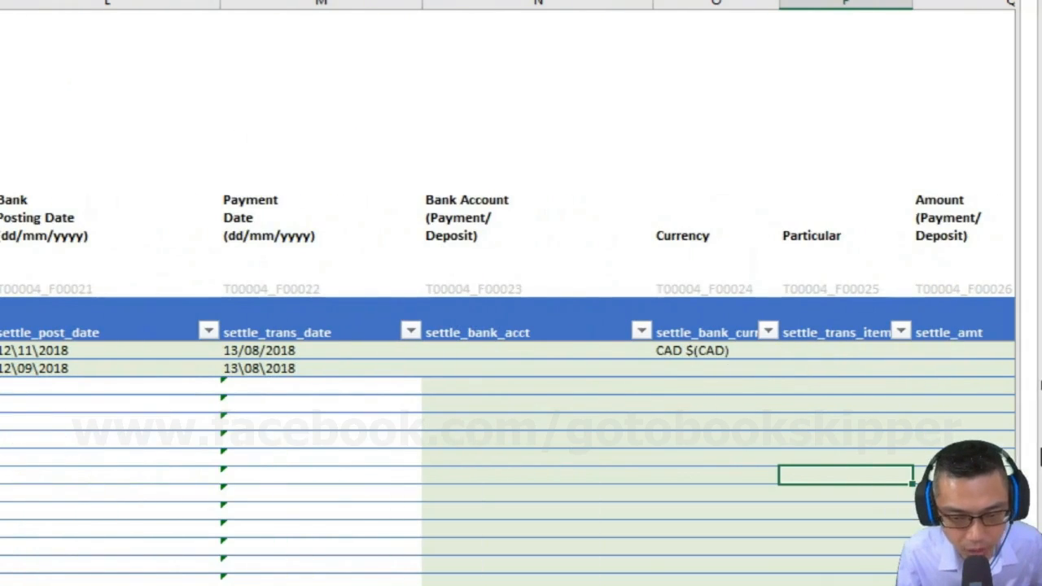
pyautogui.press('Right')
pyautogui.press('Right')
pyautogui.press('Right')
pyautogui.press('Right')
pyautogui.press('Right')
pyautogui.press('Right')
pyautogui.press('Right')
pyautogui.press('Right')
pyautogui.press('Right')
pyautogui.press('Right')
pyautogui.press('Right')
pyautogui.press('Right')
pyautogui.press('Right')
pyautogui.press('Right')
pyautogui.press('Right')
pyautogui.press('Right')
pyautogui.press('Right')
pyautogui.press('Right')
pyautogui.press('Right')
pyautogui.press('Right')
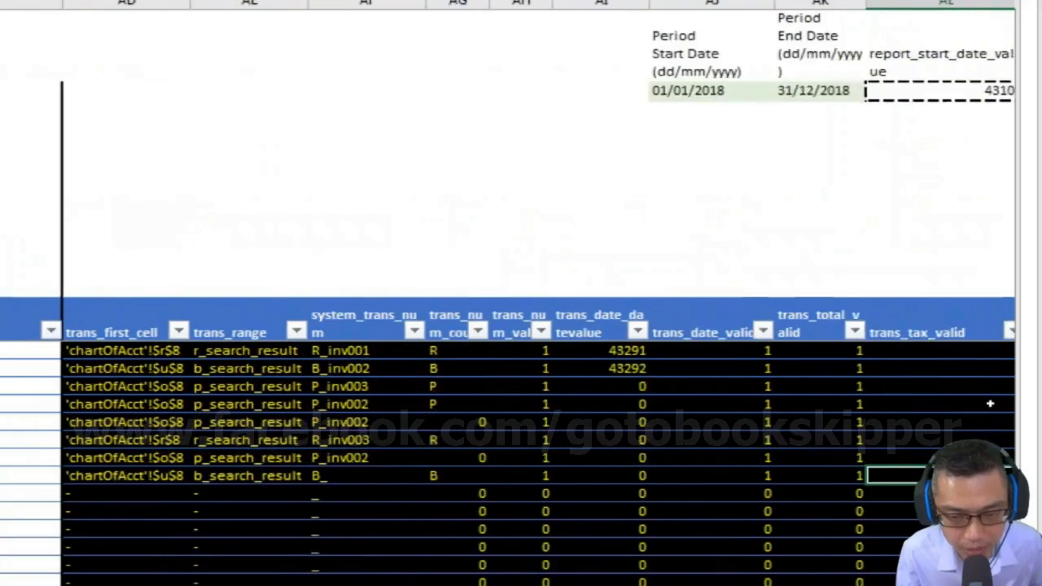
pyautogui.press('Right')
pyautogui.press('Right')
pyautogui.press('Right')
pyautogui.press('Right')
pyautogui.press('Right')
pyautogui.press('Right')
pyautogui.press('Right')
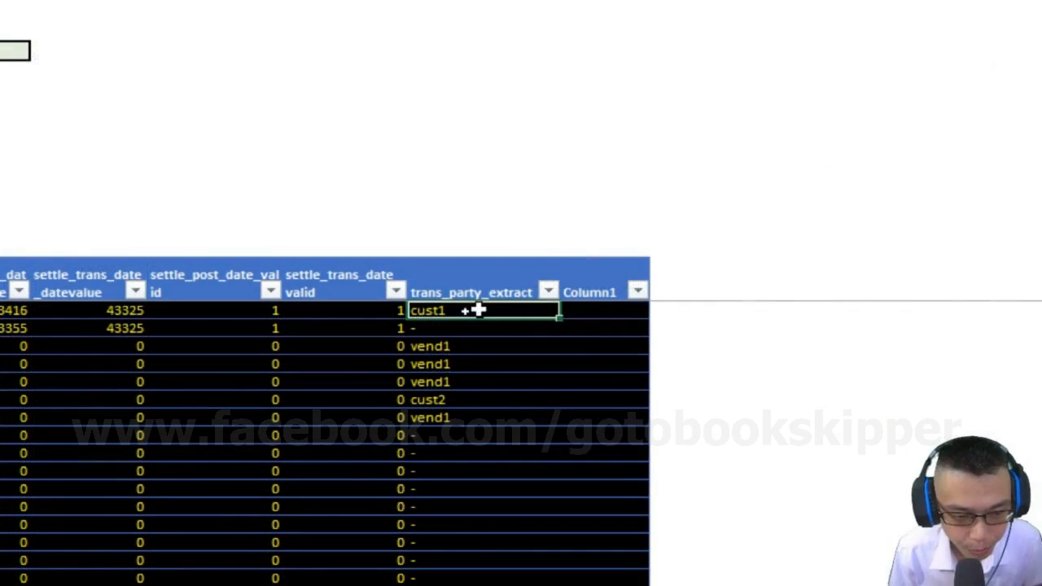
pyautogui.click(449, 346)
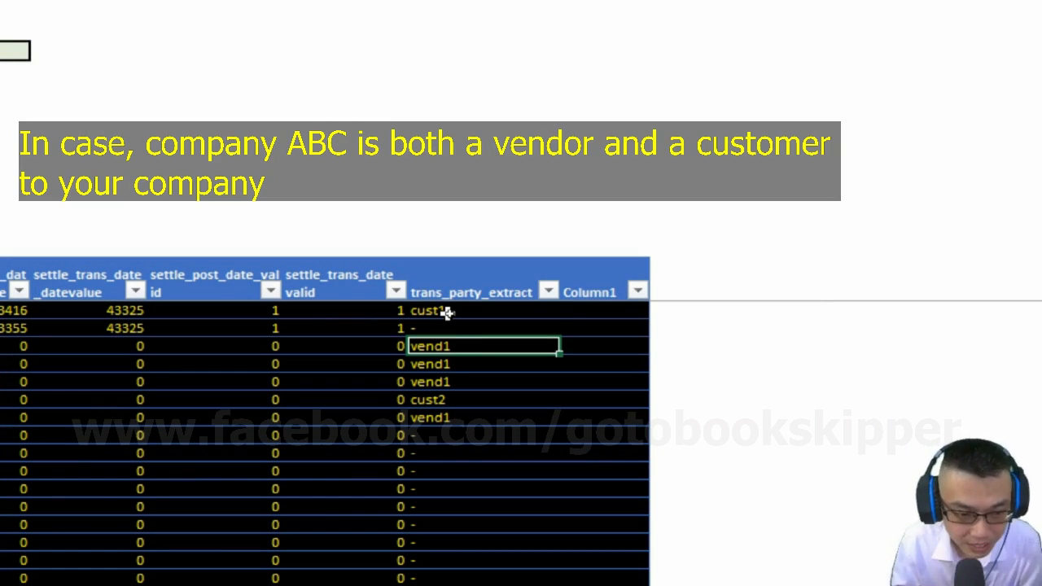
pyautogui.click(446, 310)
pyautogui.click(446, 344)
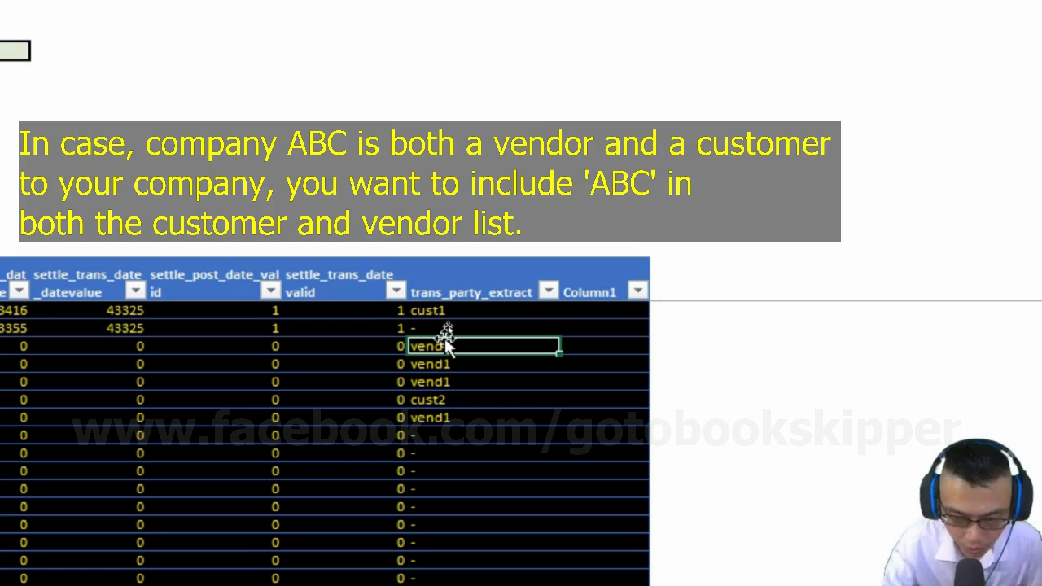
# Prefix the INDEX result in the trans_party_extract formula with the row's trans_type and "_", and apply the formula
pyautogui.click(446, 310)
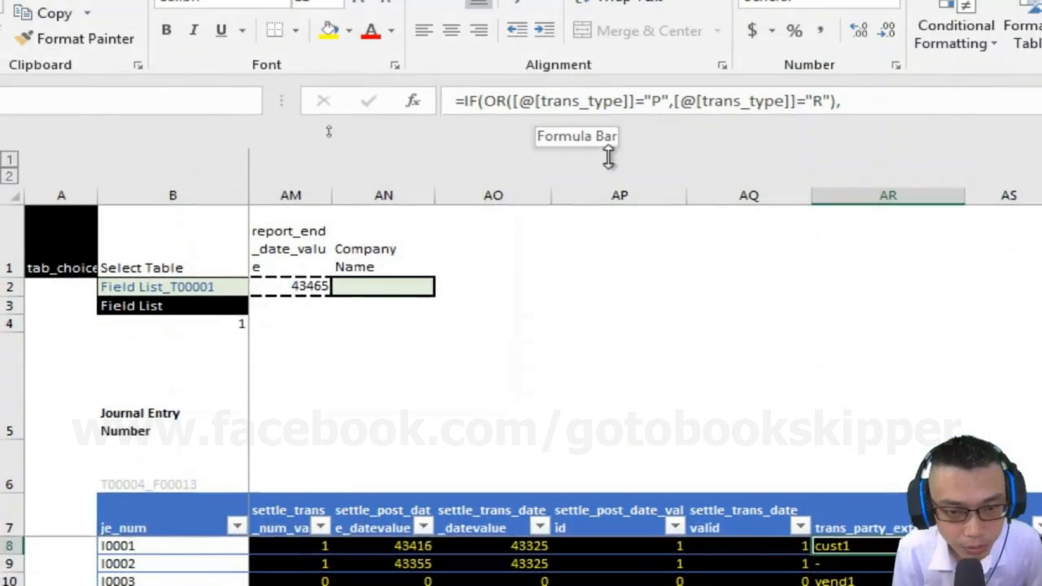
pyautogui.moveTo(608, 158); pyautogui.dragTo(614, 174)
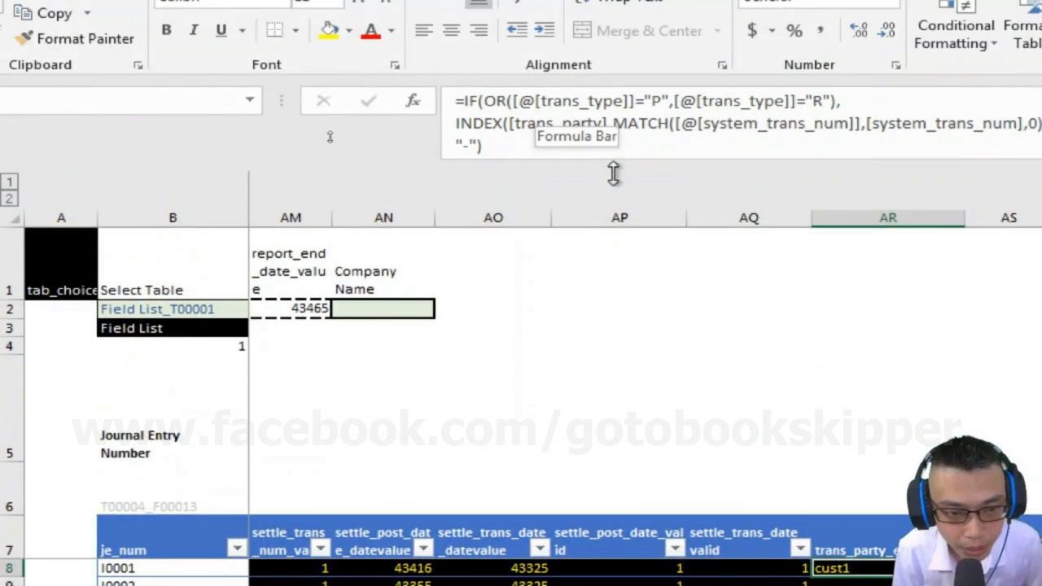
pyautogui.click(341, 129)
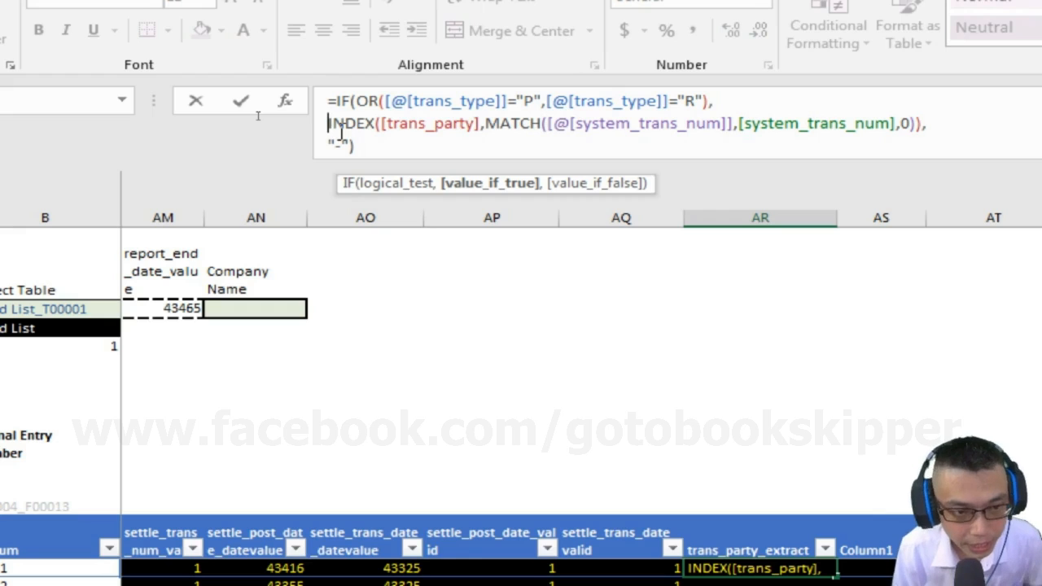
pyautogui.click(392, 110)
pyautogui.doubleClick(393, 112)
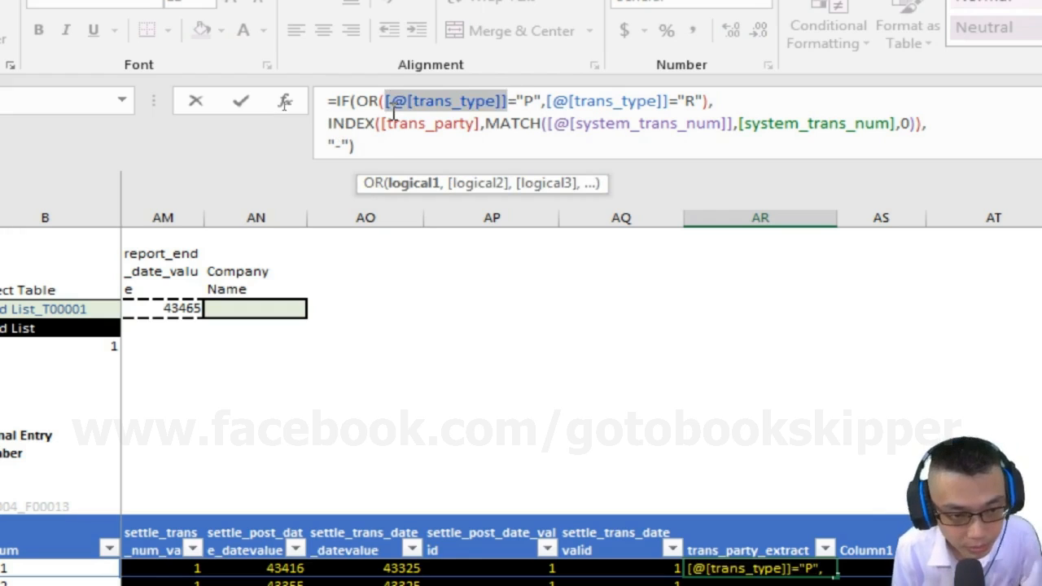
pyautogui.hotkey('ctrl', 'c')
pyautogui.press('Down')
pyautogui.press('Home')
pyautogui.hotkey('ctrl', 'v')
pyautogui.write('&')
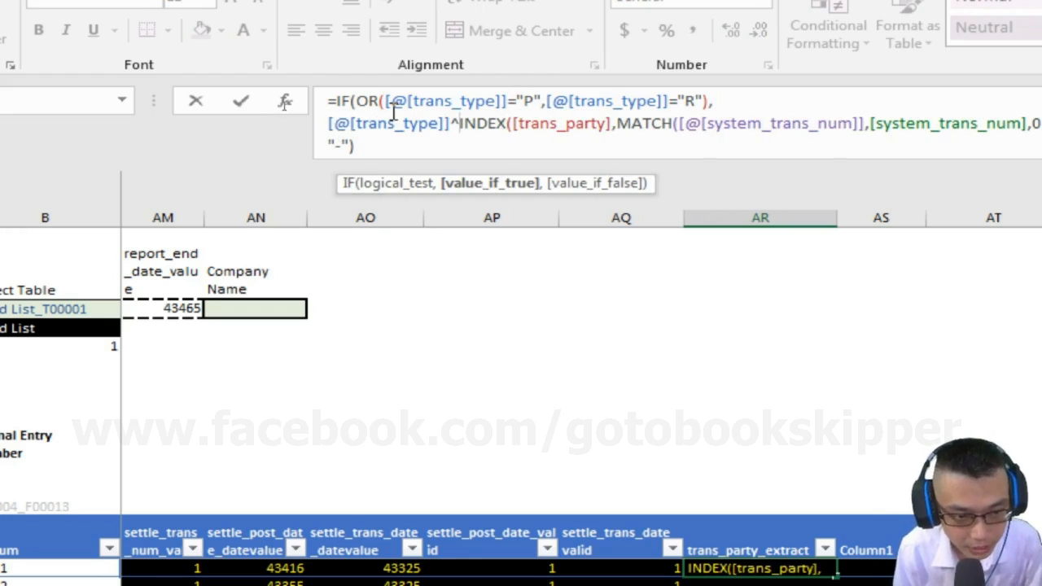
pyautogui.write('"_"&')
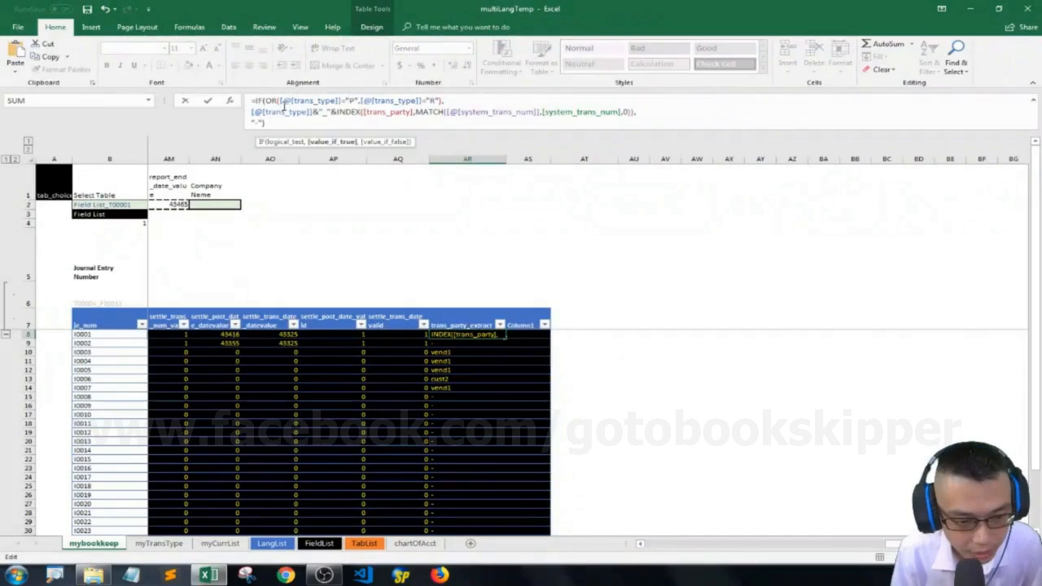
pyautogui.press('Return')
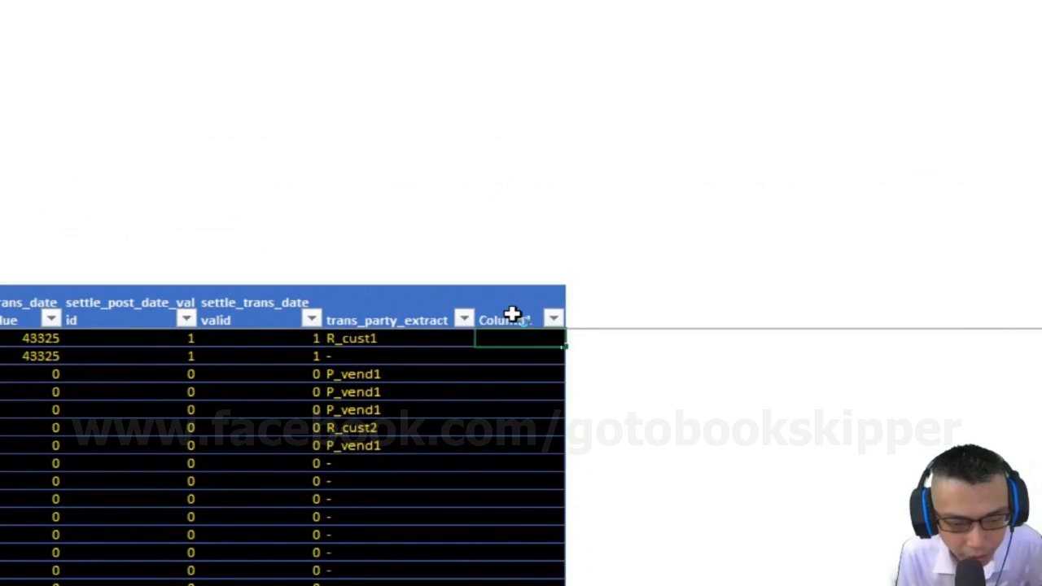
# Rename the Column1 header next to trans_party_extract as trans_part_count
pyautogui.click(511, 314)
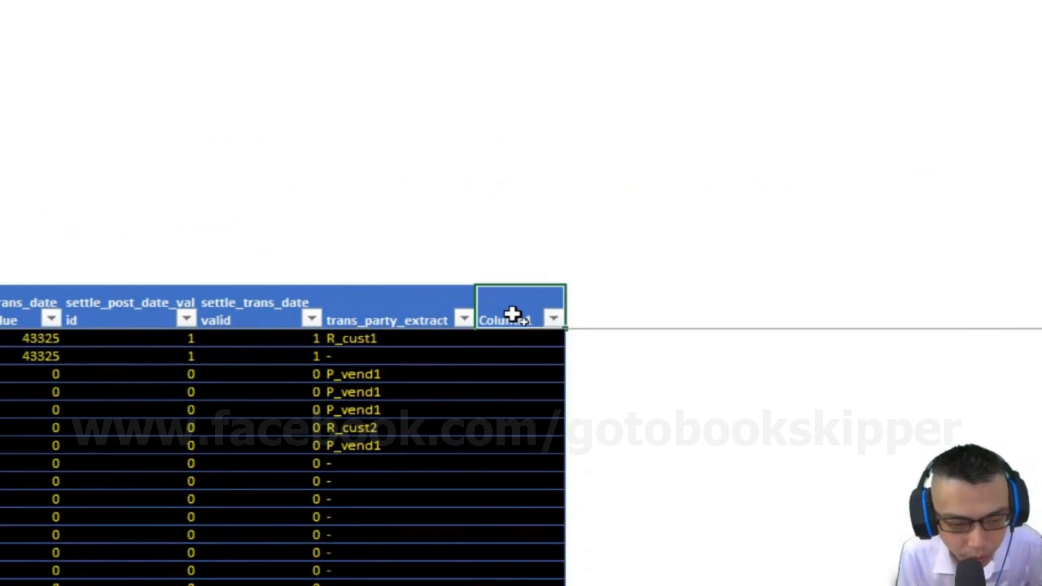
pyautogui.write('trans_')
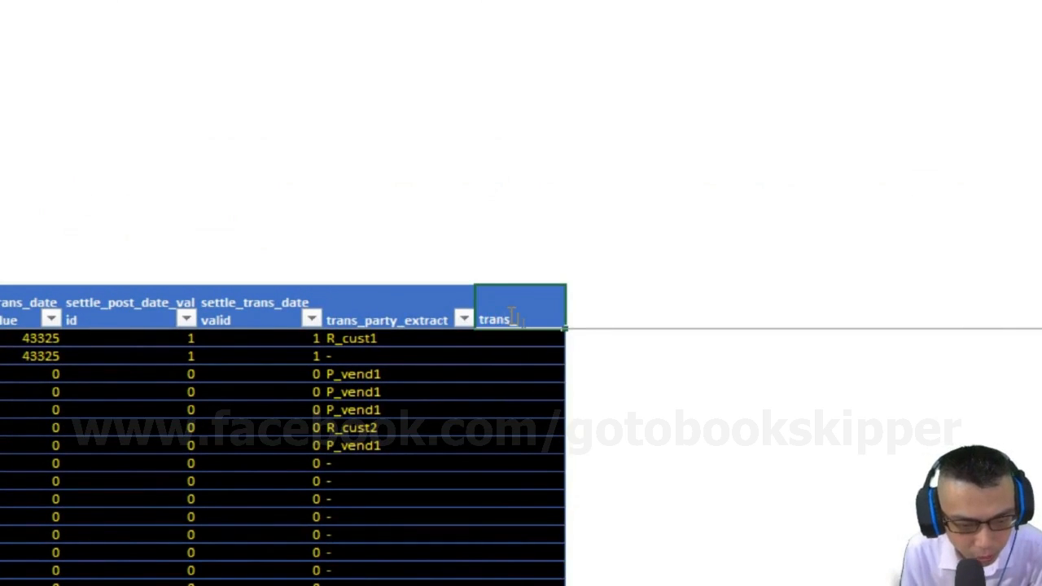
pyautogui.write('part_c')
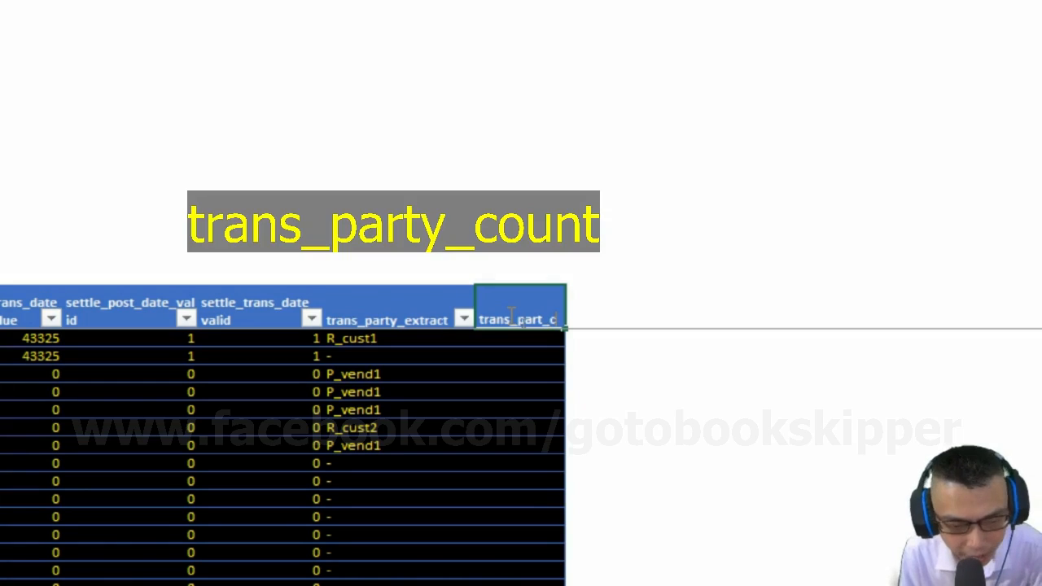
pyautogui.write('ount')
pyautogui.press('Tab')
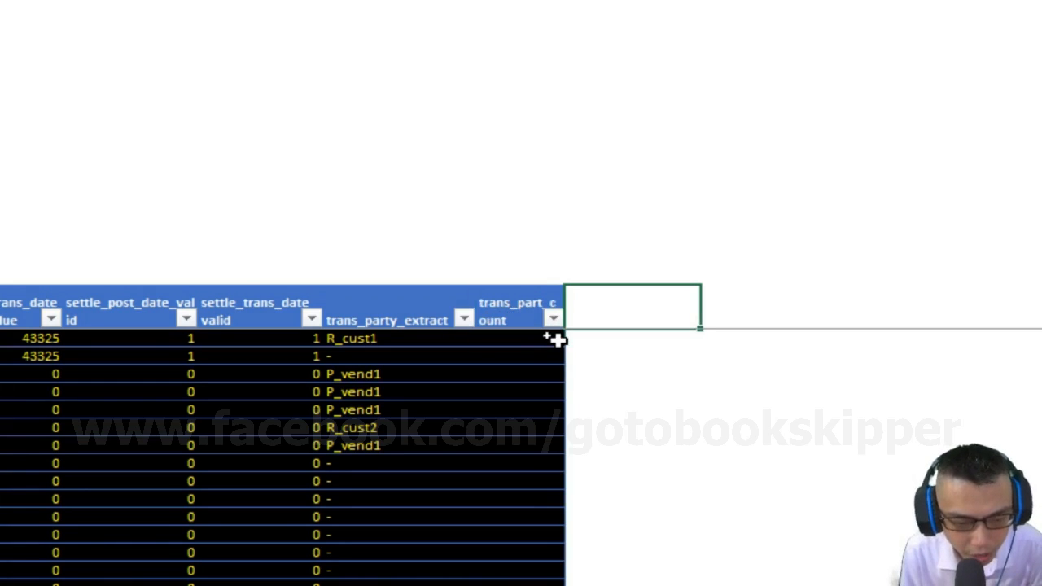
# Add a new table column headed trans_party_code directly after the count column
pyautogui.write('trans_')
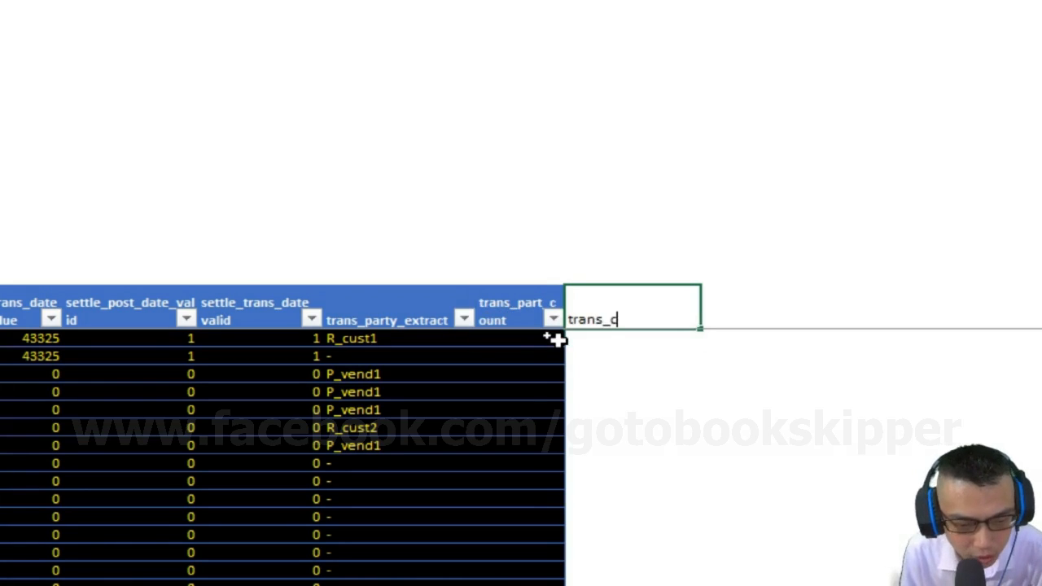
pyautogui.write('party_code')
pyautogui.press('Return')
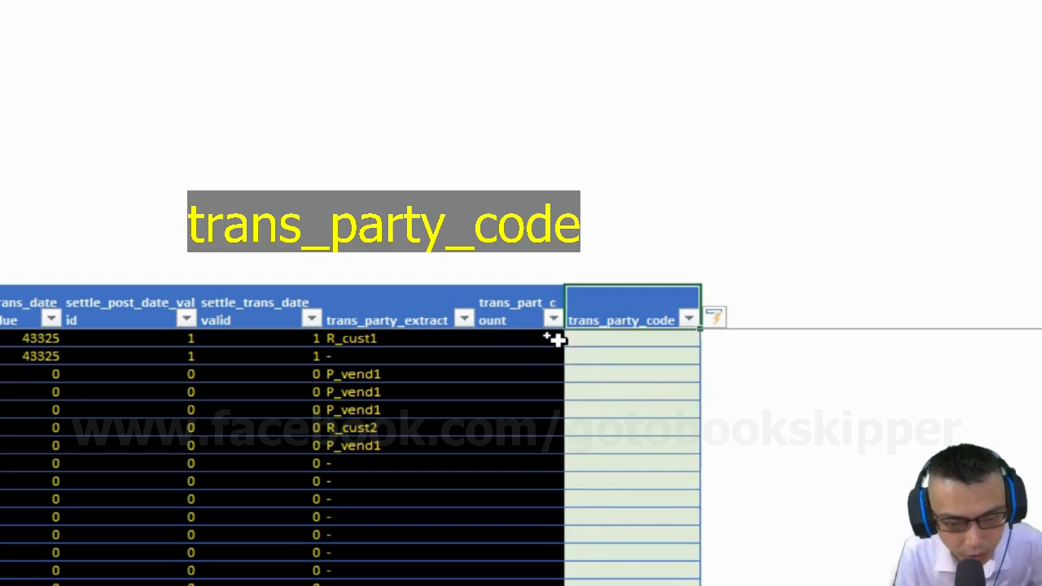
# Correct the spelling of the count column's header to trans_party_count
pyautogui.click(356, 339)
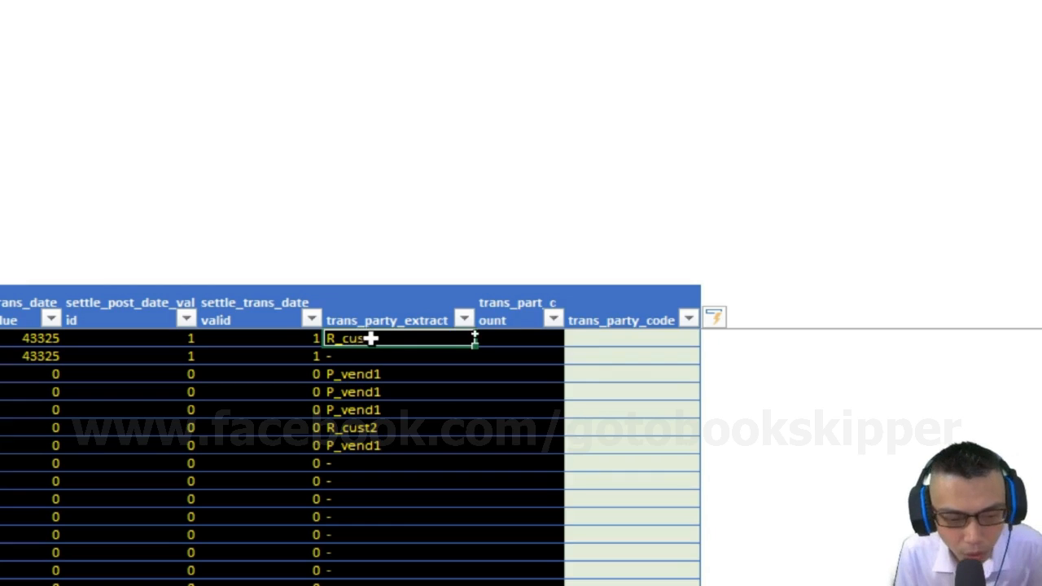
pyautogui.click(521, 305)
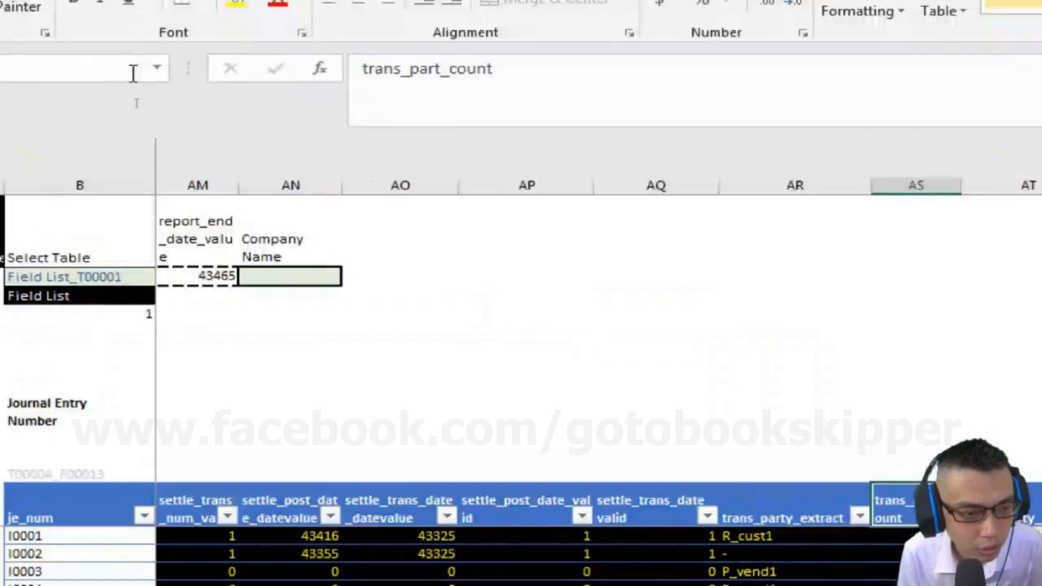
pyautogui.click(537, 80)
pyautogui.press('Left')
pyautogui.press('Left')
pyautogui.press('Left')
pyautogui.press('Left')
pyautogui.press('Left')
pyautogui.press('Left')
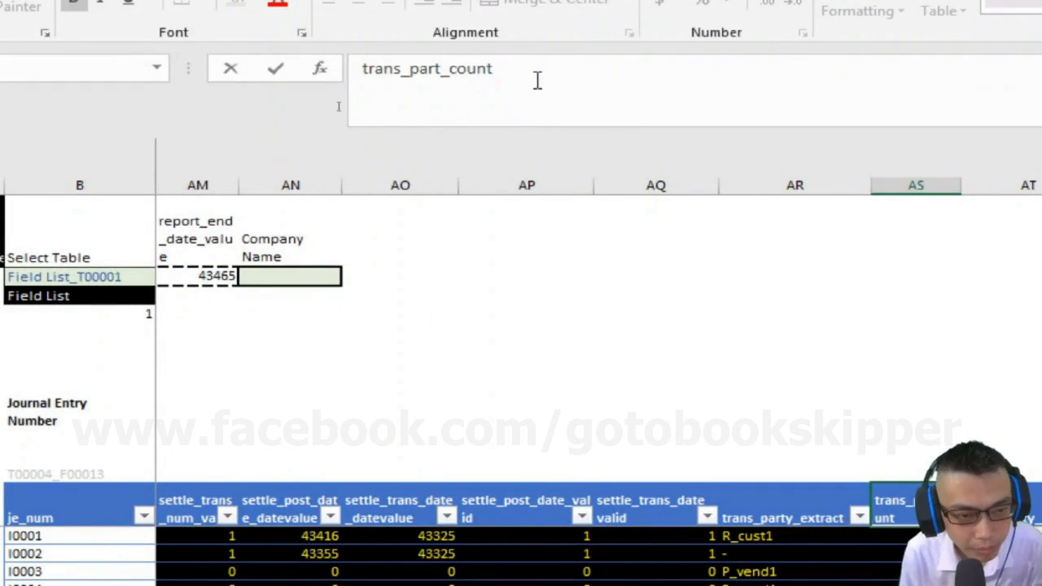
pyautogui.write('y')
pyautogui.press('Return')
# Paste only the copied count column formatting onto all the data cells of the trans_party_code column
pyautogui.press('Right')
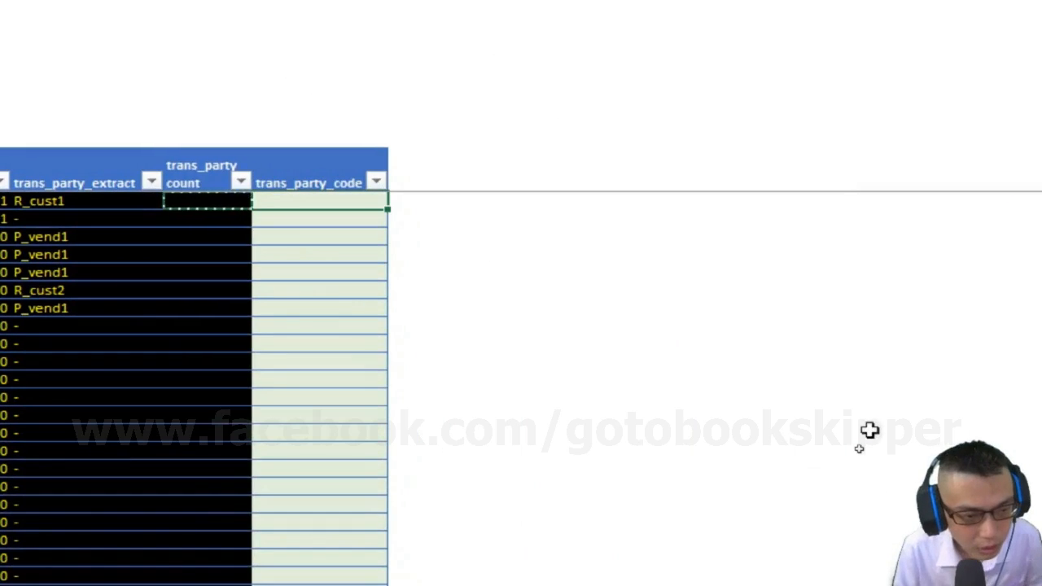
pyautogui.hotkey('ctrl', 'shift', 'Down')
pyautogui.rightClick(355, 338)
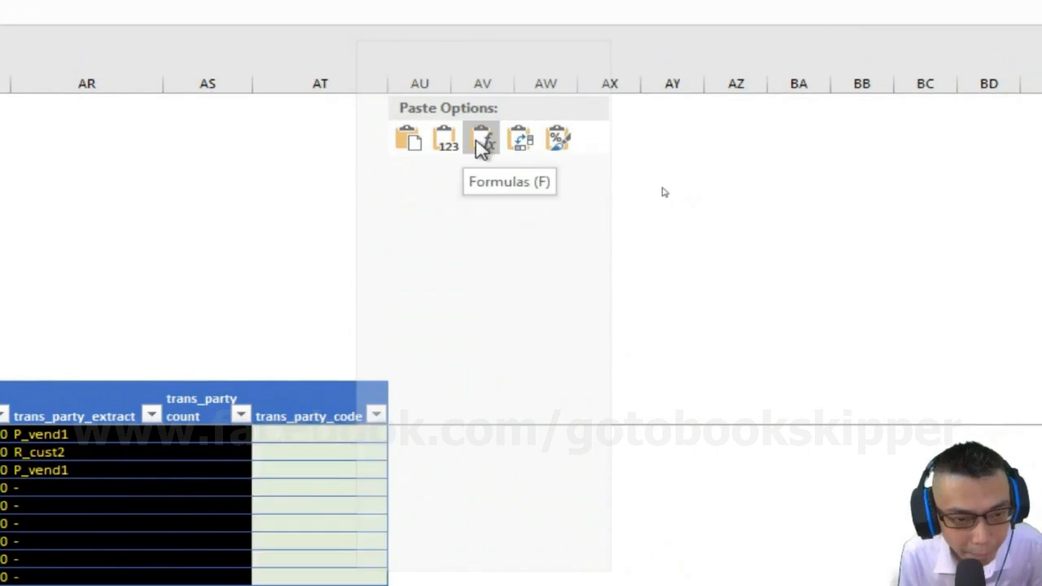
pyautogui.click(558, 149)
pyautogui.press('Down')
pyautogui.click(365, 187)
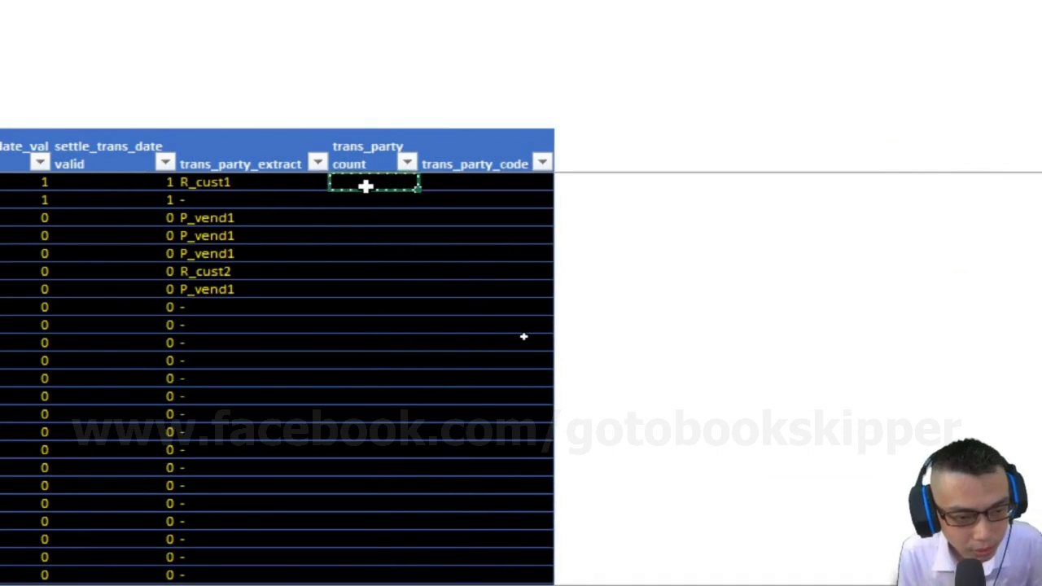
pyautogui.press('Escape')
# Examine the trans_party_extract entries row by row for first occurrences and repeated counterparties
pyautogui.press('Left')
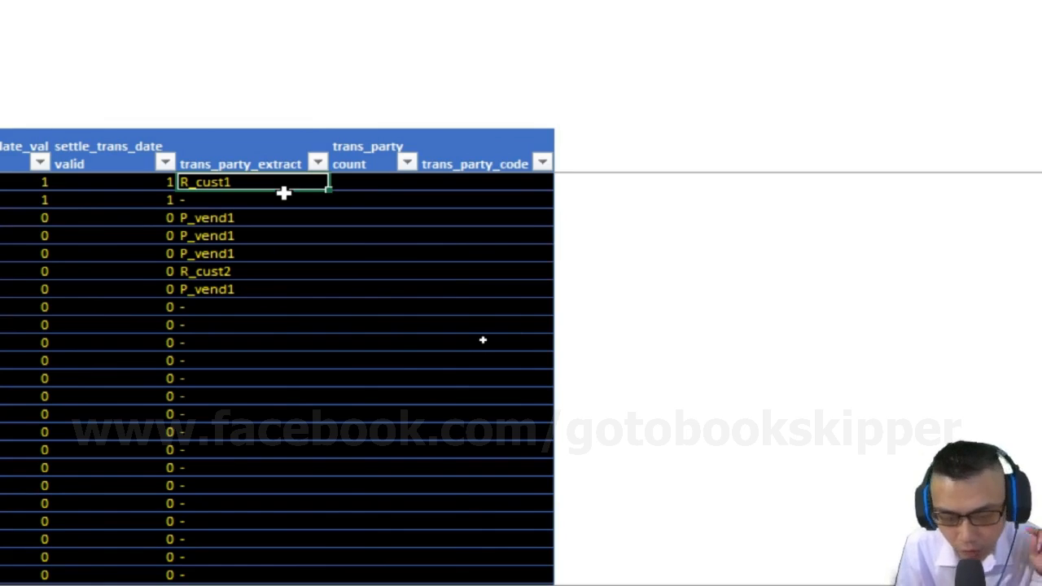
pyautogui.press('Down')
pyautogui.press('Up')
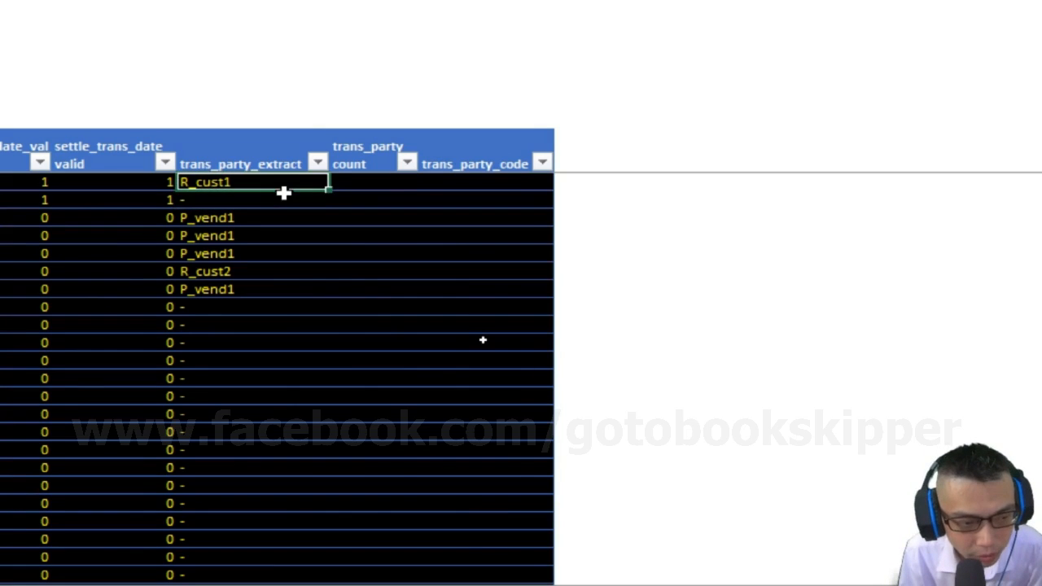
pyautogui.press('Down')
pyautogui.press('Down')
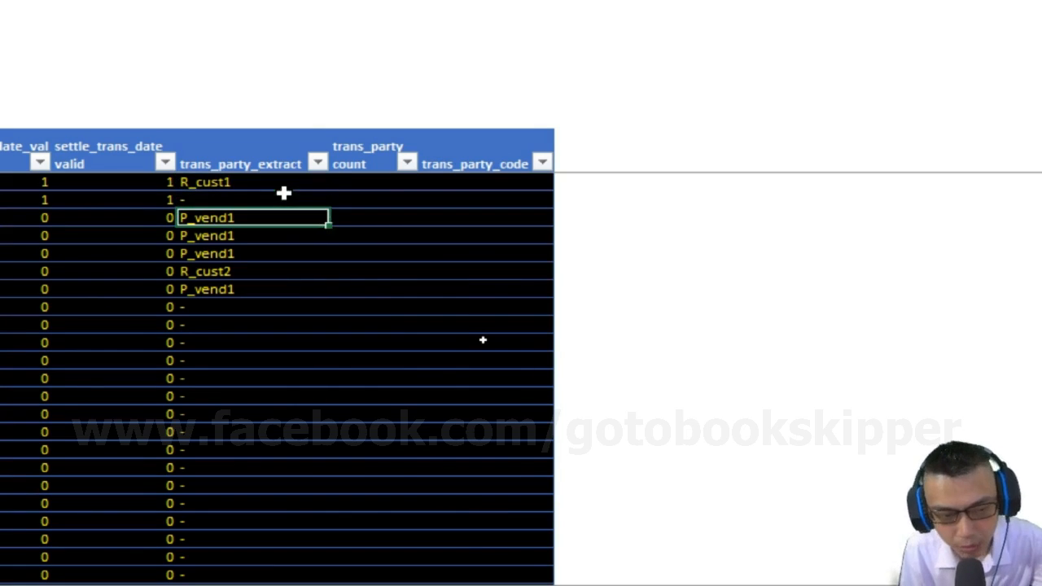
pyautogui.press('Down')
pyautogui.hotkey('shift', 'Down')
pyautogui.hotkey('ctrl', 'v')
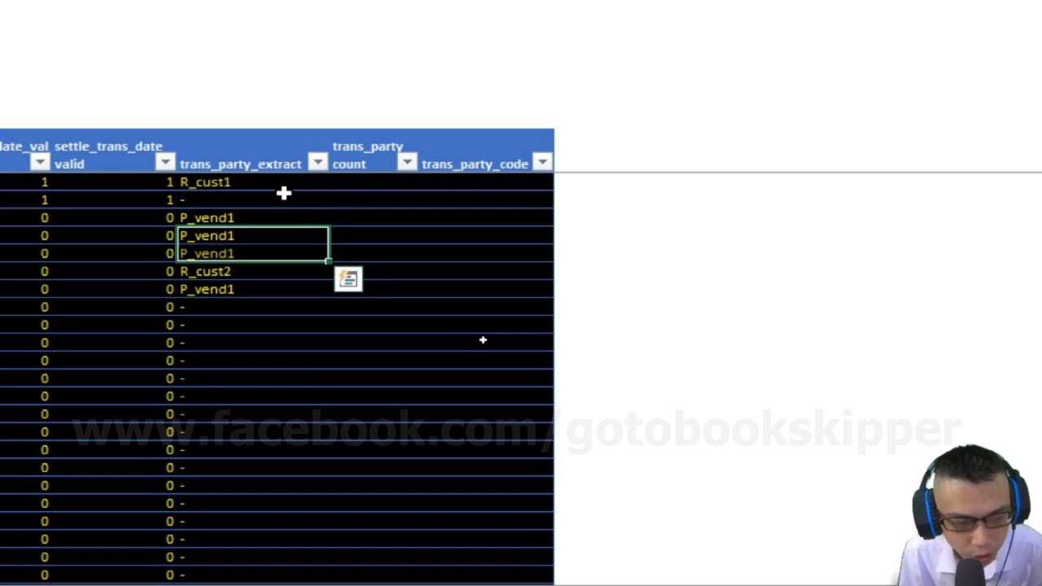
pyautogui.press('Down')
pyautogui.press('Down')
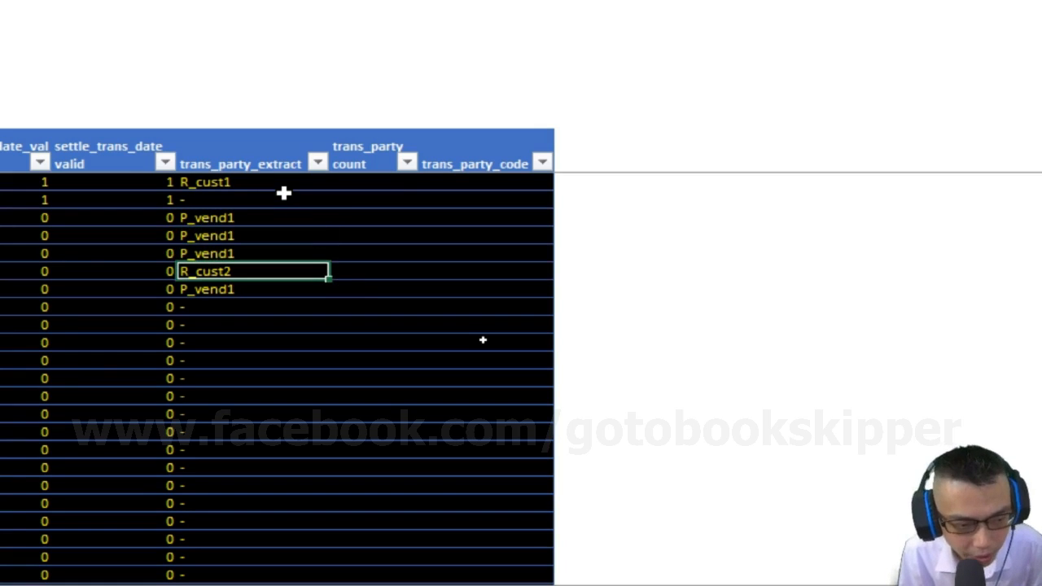
# Begin a formula in the first trans_party_count data cell with COUNTIF nested inside IF
pyautogui.write('=if(')
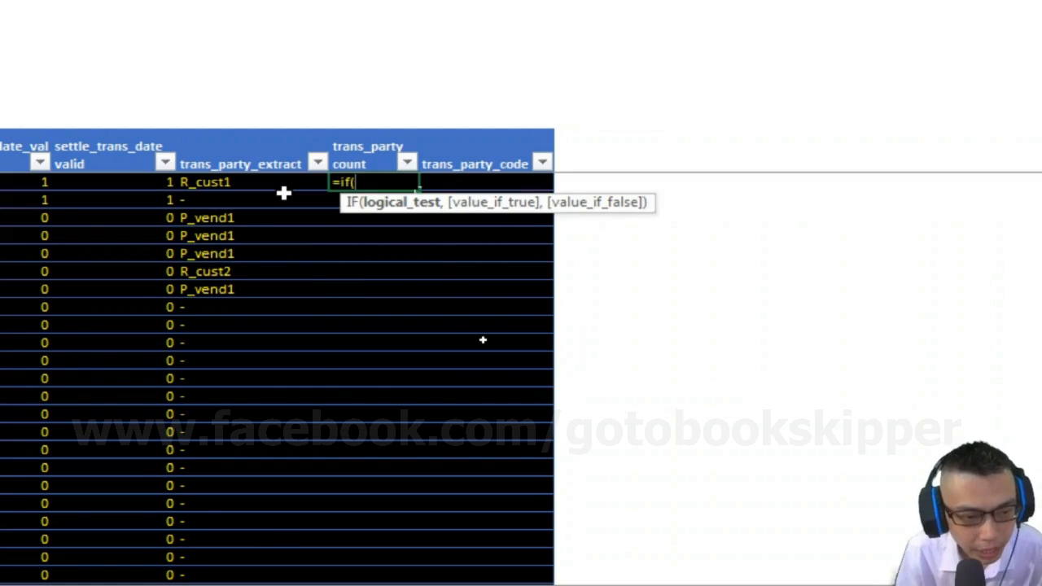
pyautogui.write('countif(')
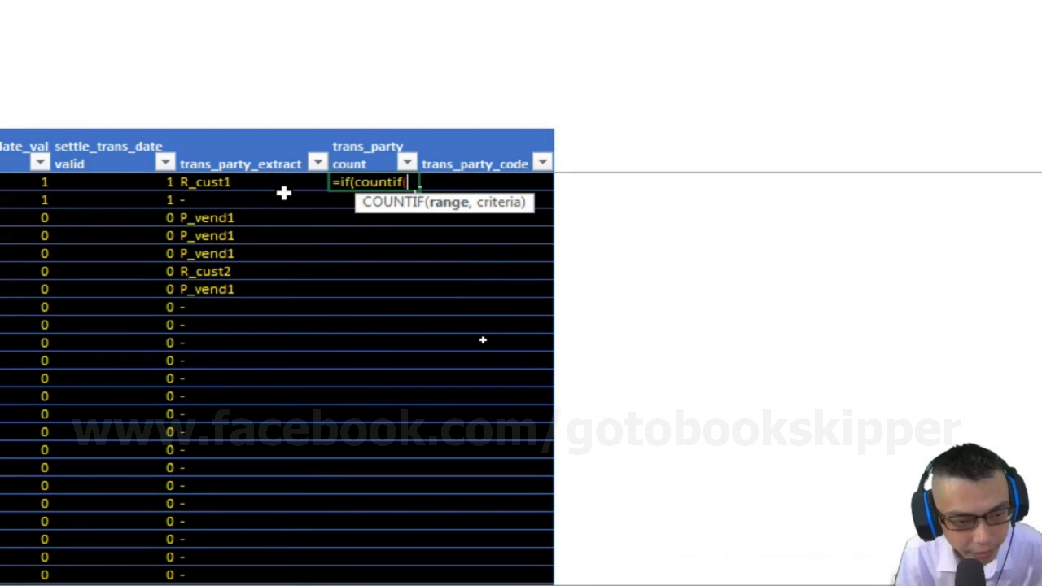
pyautogui.hscroll(-1, 130, 128)
pyautogui.hscroll(-1, 130, 128)
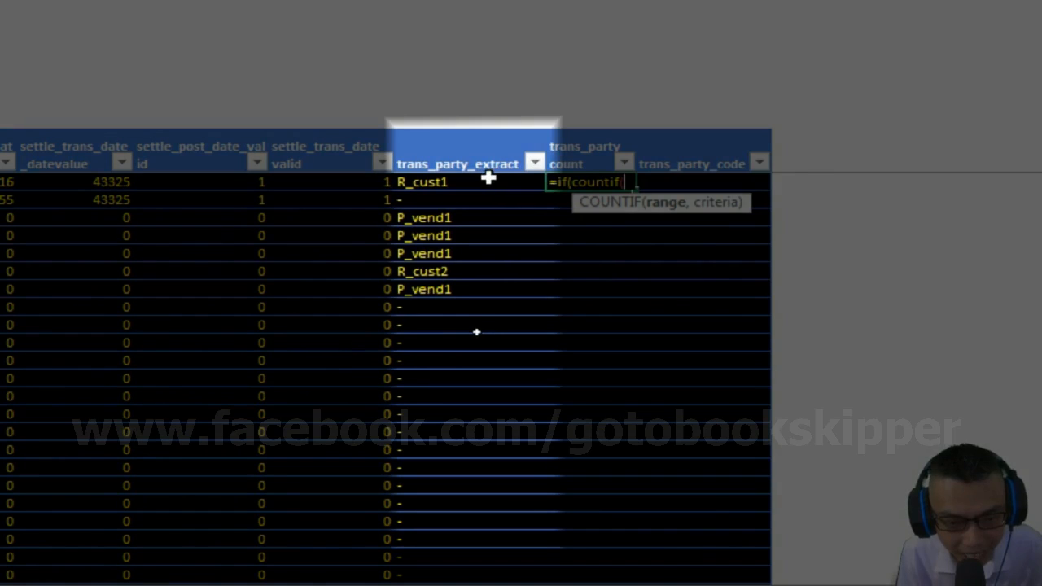
pyautogui.click(488, 180)
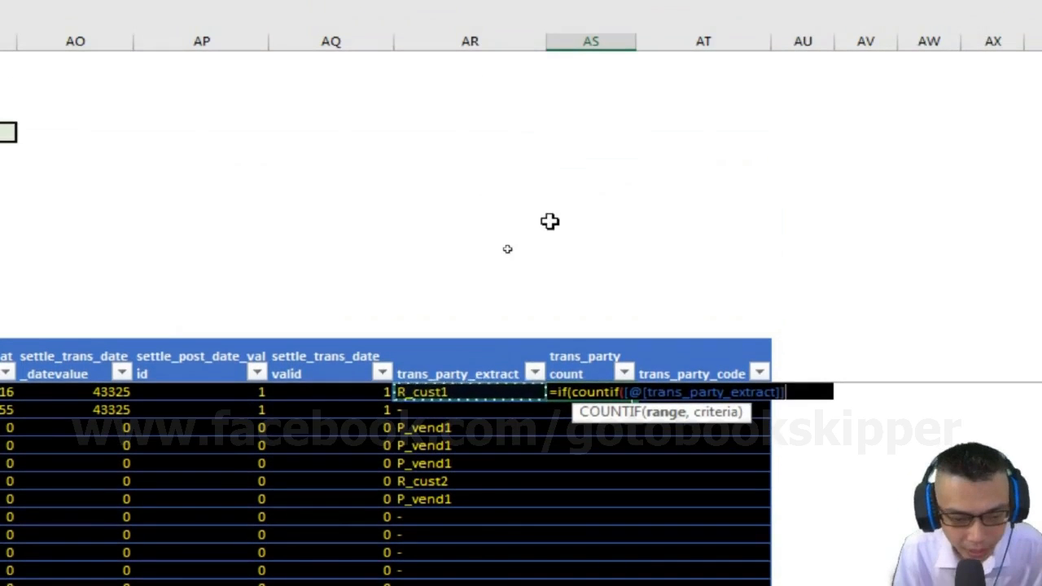
pyautogui.press('BackSpace')
pyautogui.press('BackSpace')
pyautogui.press('BackSpace')
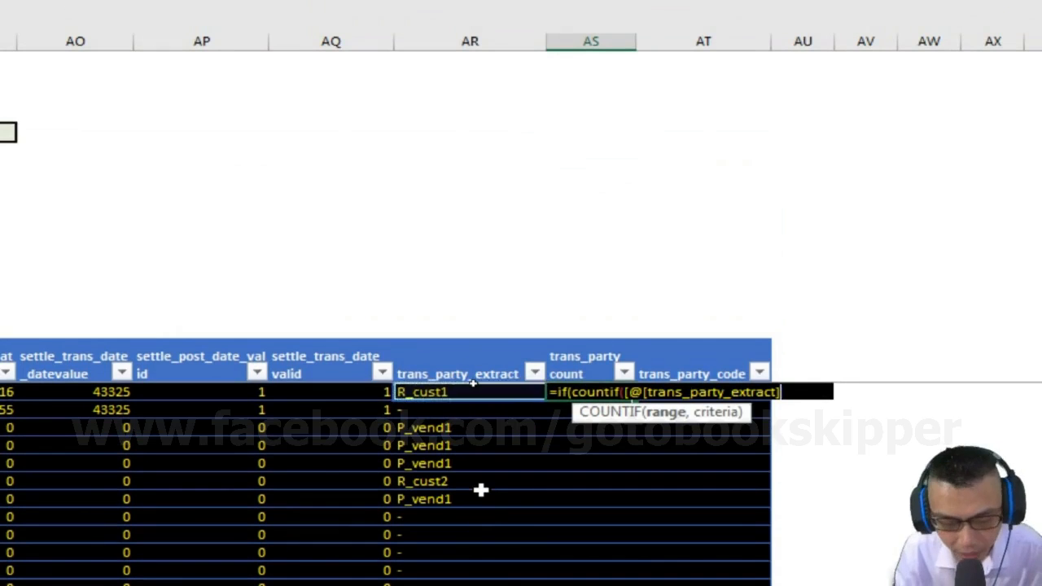
pyautogui.press('BackSpace')
pyautogui.press('BackSpace')
pyautogui.press('BackSpace')
pyautogui.press('BackSpace')
pyautogui.press('BackSpace')
pyautogui.press('BackSpace')
pyautogui.press('BackSpace')
pyautogui.press('BackSpace')
pyautogui.press('BackSpace')
pyautogui.press('BackSpace')
pyautogui.press('BackSpace')
pyautogui.press('BackSpace')
pyautogui.press('BackSpace')
pyautogui.press('BackSpace')
pyautogui.press('BackSpace')
pyautogui.press('BackSpace')
pyautogui.press('BackSpace')
pyautogui.press('BackSpace')
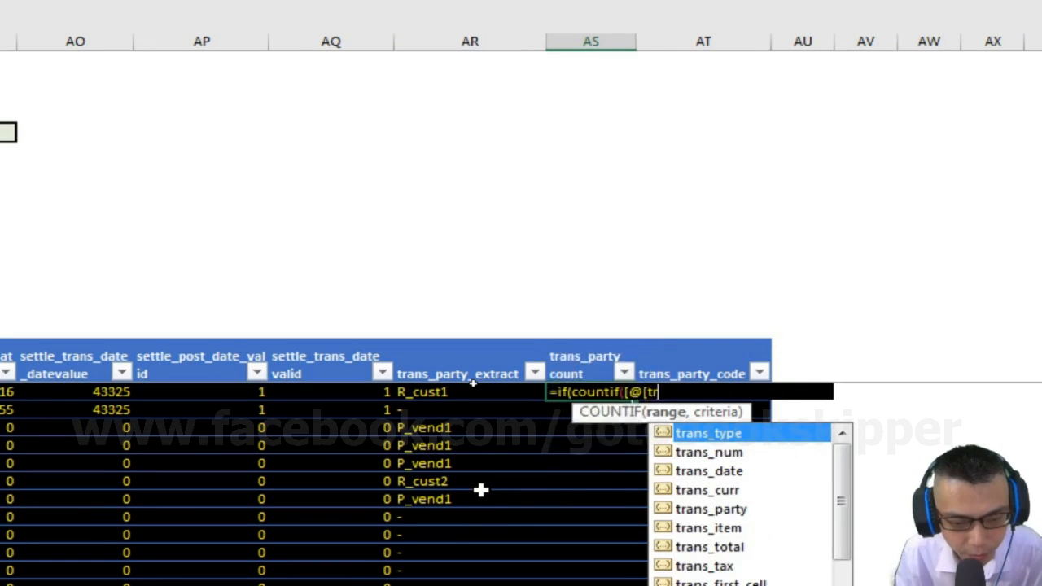
pyautogui.press('BackSpace')
pyautogui.press('BackSpace')
pyautogui.press('BackSpace')
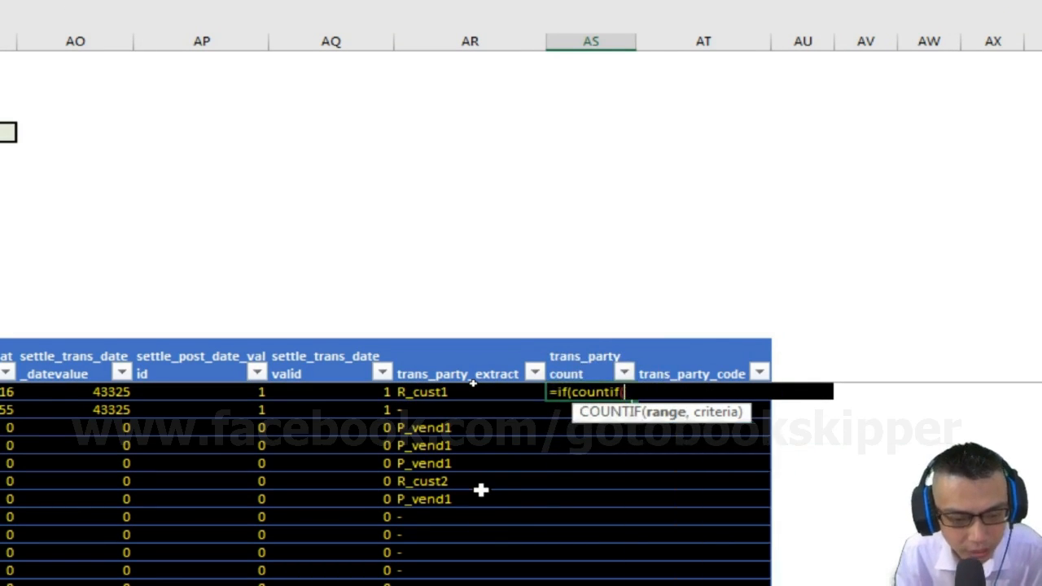
# Complete the IF test as COUNTIF over the expanding range $AR$8:AR8 with criterion AR8, equal to 1
pyautogui.write('ar')
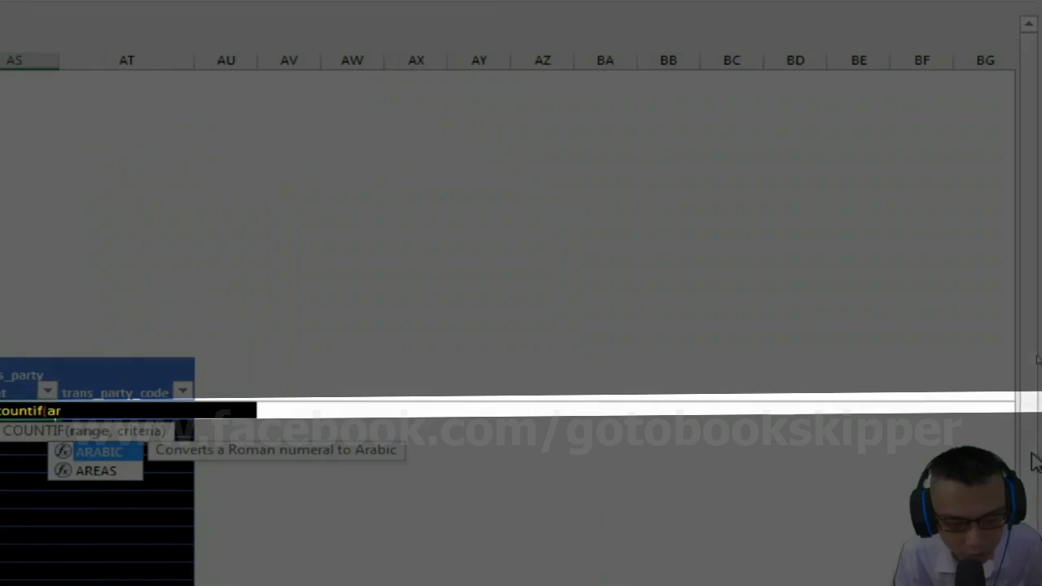
pyautogui.write('8')
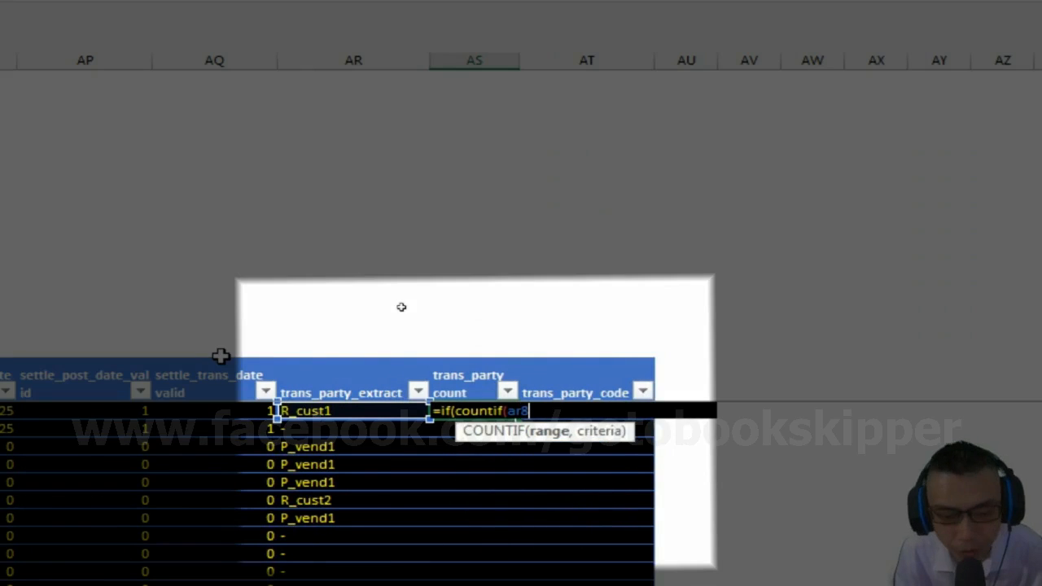
pyautogui.press('F4')
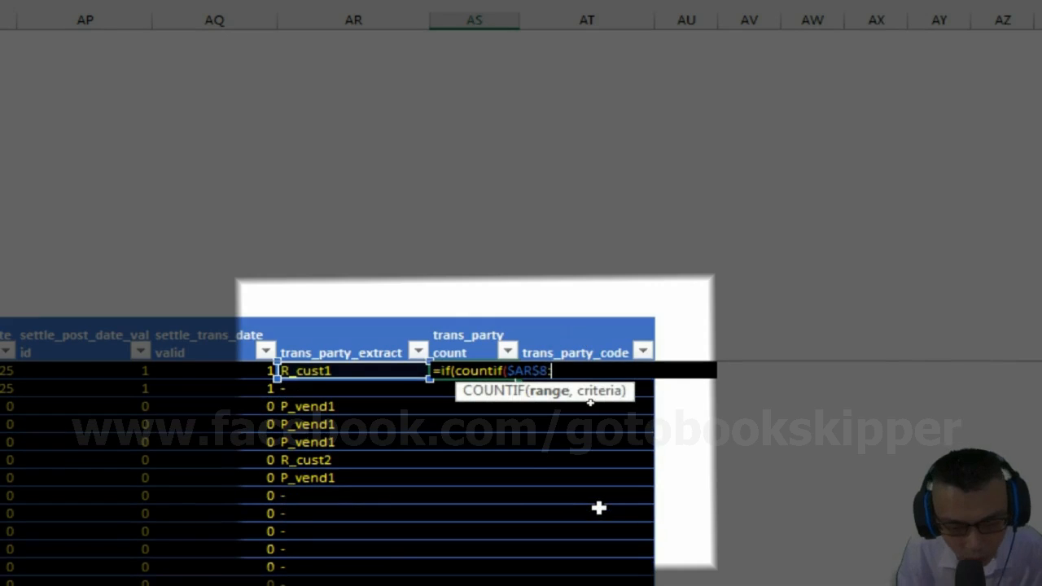
pyautogui.write(':ar8')
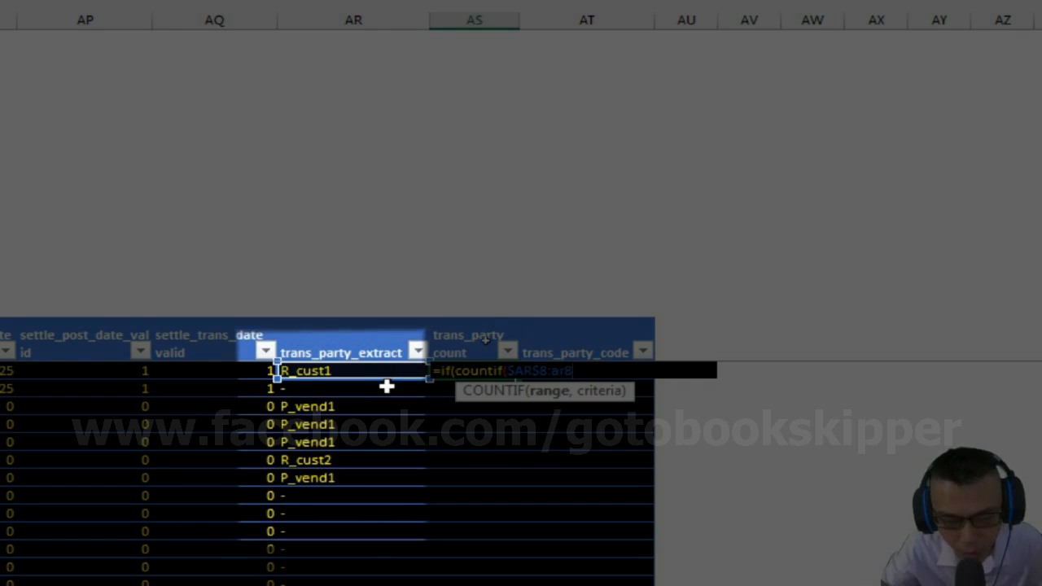
pyautogui.write(',')
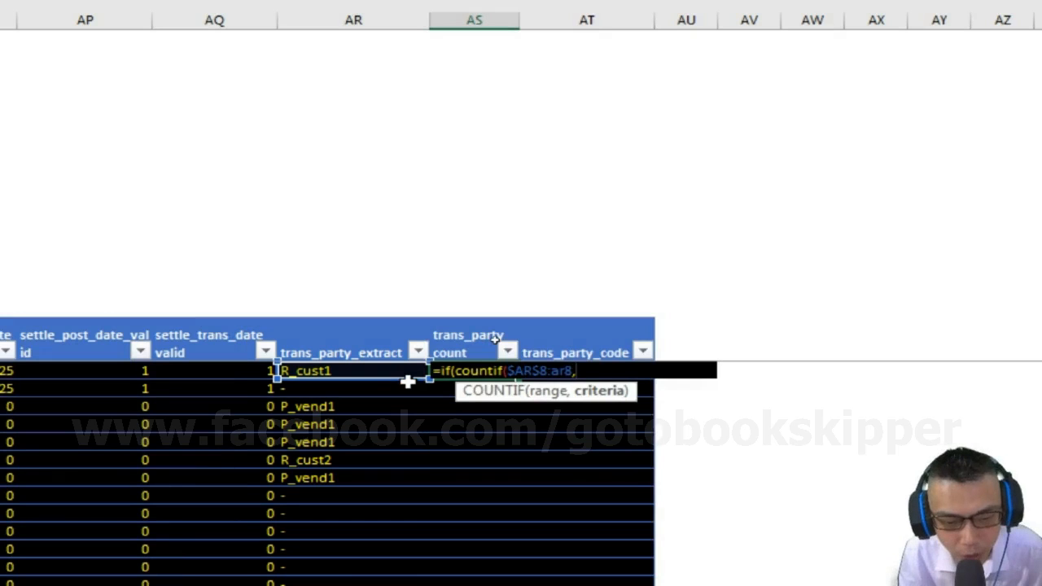
pyautogui.write('ar8')
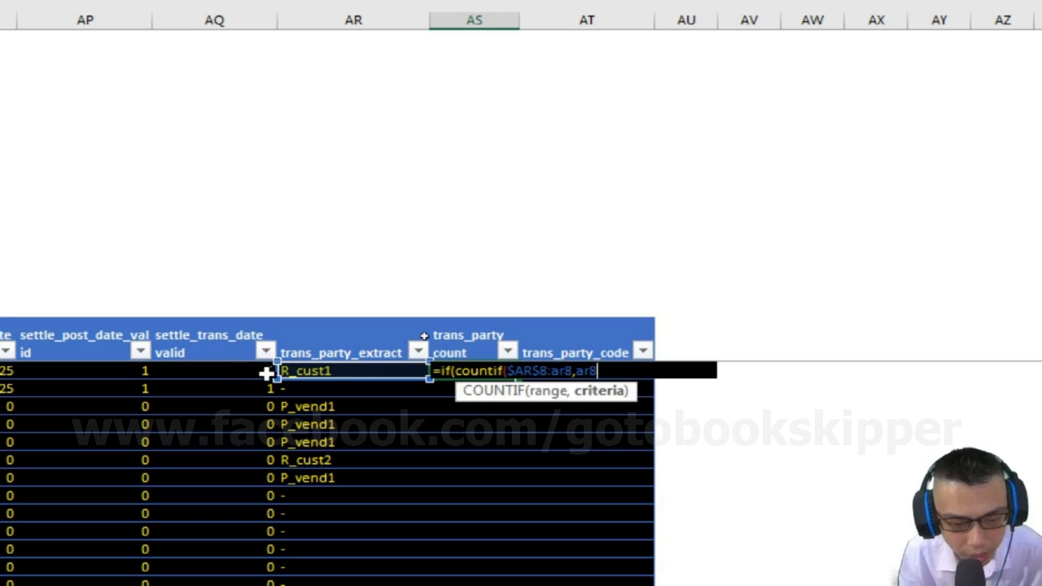
pyautogui.write(')=1')
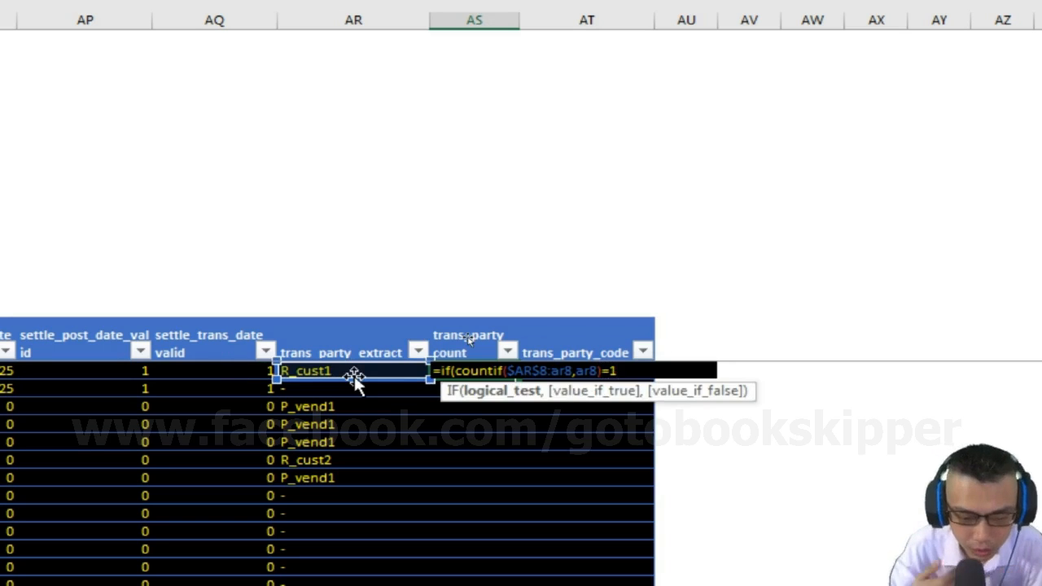
# Return the row's [@[trans_type]] when the test is true and "-" otherwise, and apply the formula to the column
pyautogui.write(',')
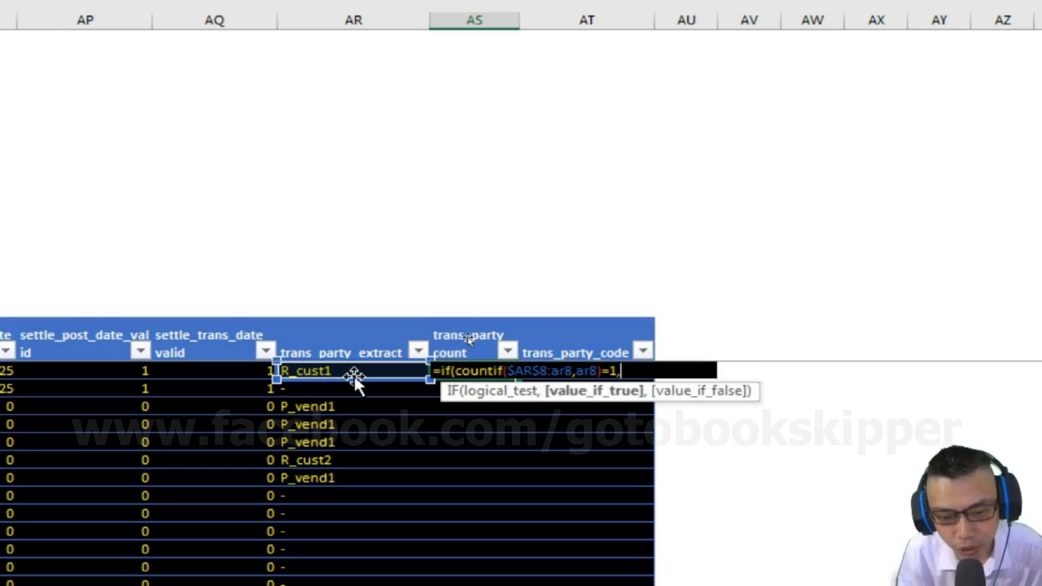
pyautogui.write('[')
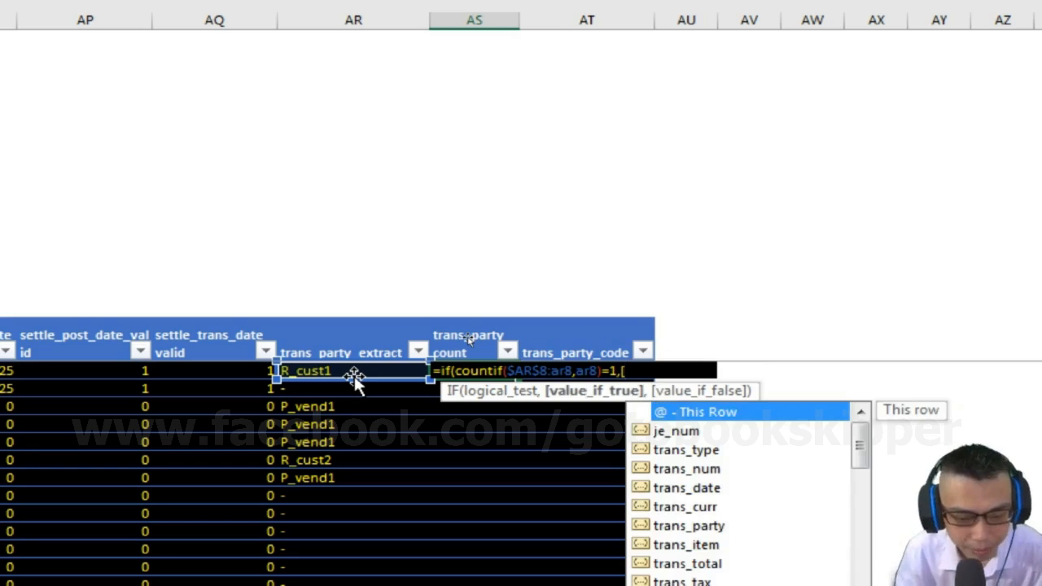
pyautogui.write('@[t')
pyautogui.press('Tab')
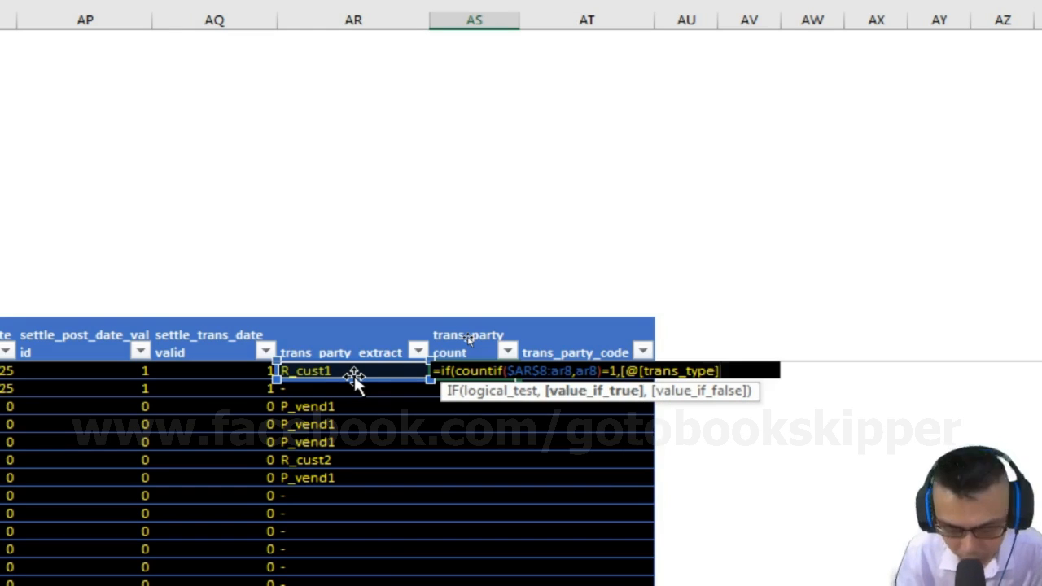
pyautogui.write(']')
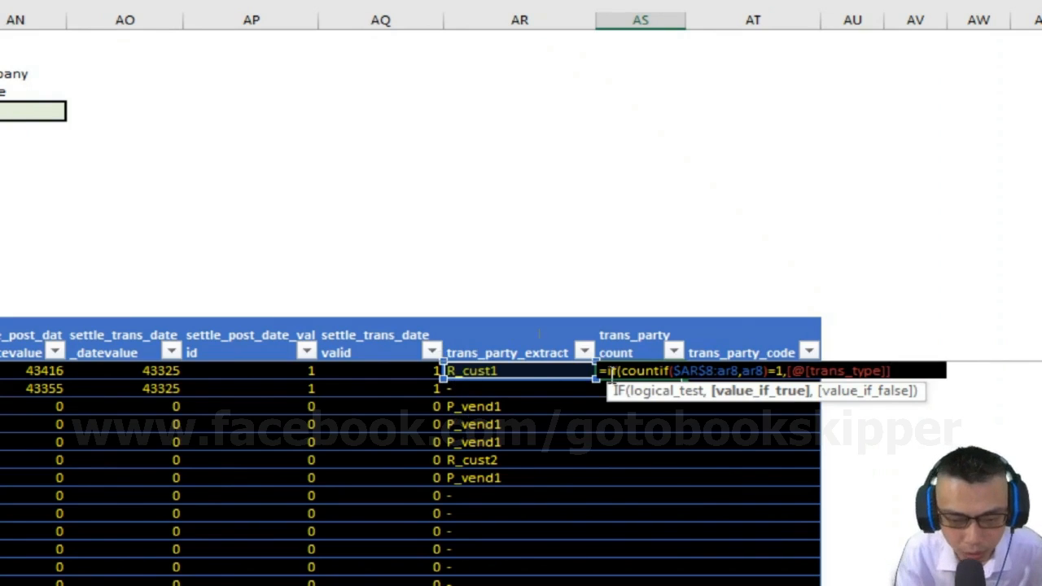
pyautogui.write(',"-')
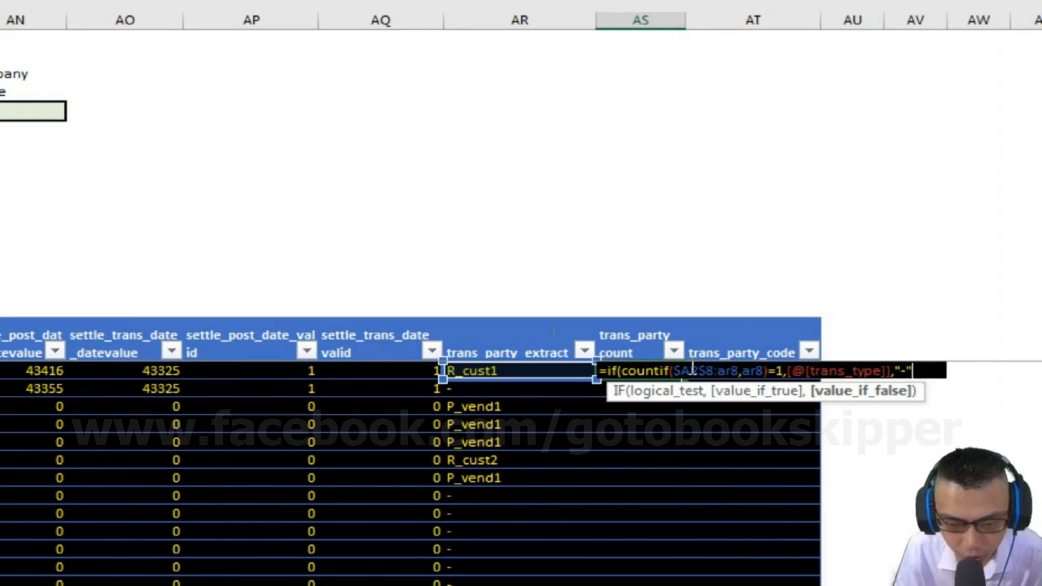
pyautogui.write('")')
pyautogui.press('Return')
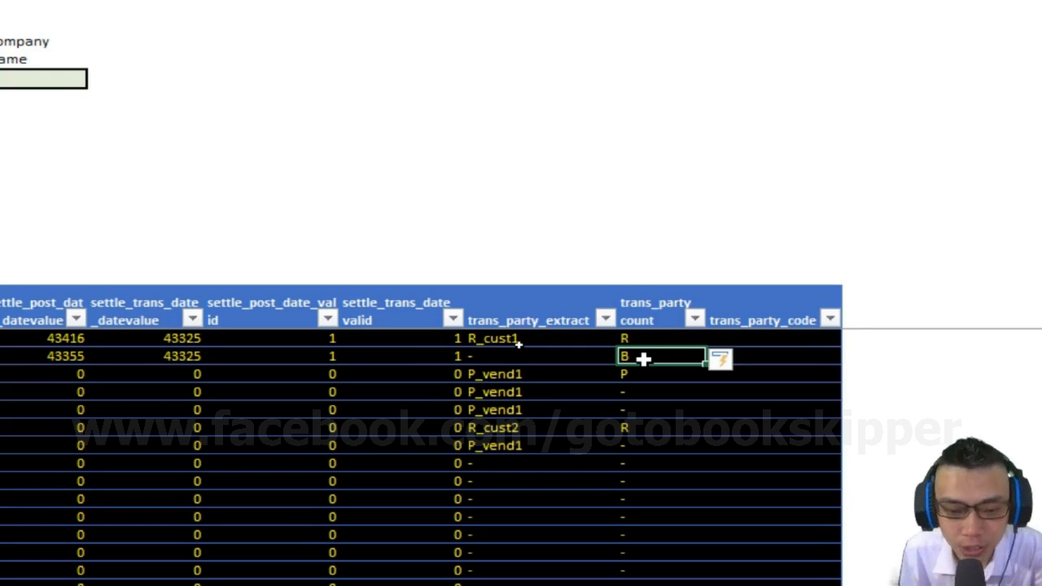
# Reopen the first trans_party_count formula and insert a line break before [@[trans_type]]
pyautogui.press('Up')
pyautogui.click(568, 145)
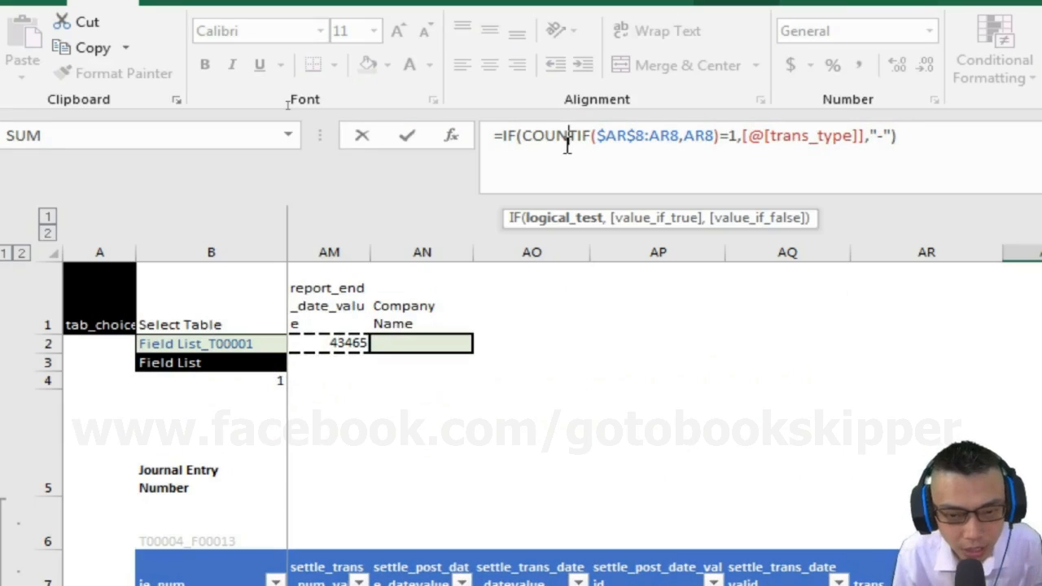
pyautogui.press('End')
pyautogui.press('Left')
pyautogui.press('Left')
pyautogui.press('Left')
pyautogui.press('Left')
pyautogui.press('Left')
pyautogui.press('Left')
pyautogui.press('Left')
pyautogui.press('Left')
pyautogui.press('Left')
pyautogui.press('Left')
pyautogui.press('Left')
pyautogui.press('Left')
pyautogui.press('Left')
pyautogui.press('Left')
pyautogui.press('Left')
pyautogui.press('Left')
pyautogui.press('Left')
pyautogui.press('Left')
pyautogui.press('Left')
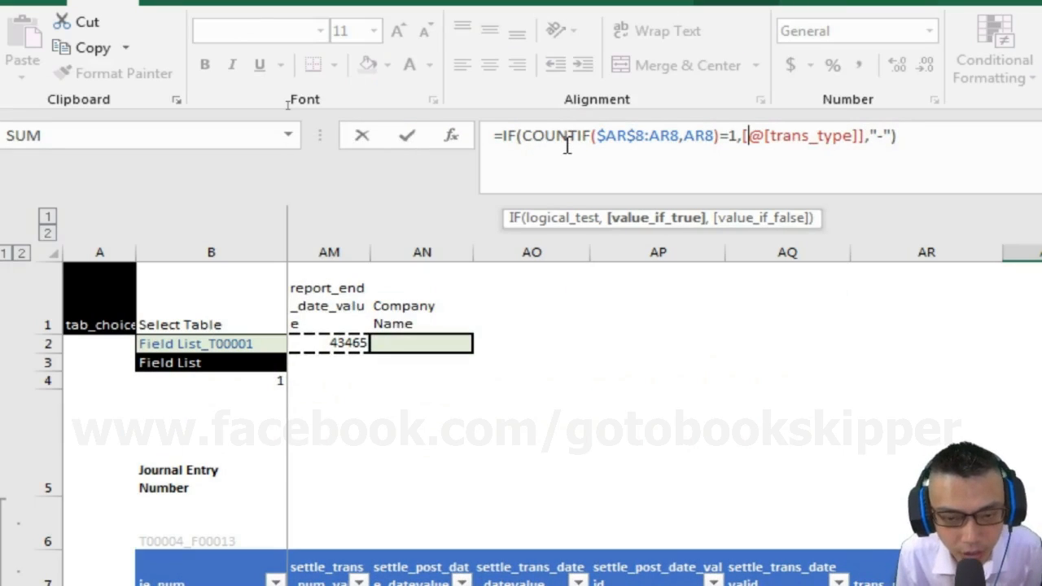
pyautogui.hotkey('alt', 'Return')
# Wrap the COUNTIF test of the trans_party_count formula in AND, with an empty OR as its second condition
pyautogui.click(538, 136)
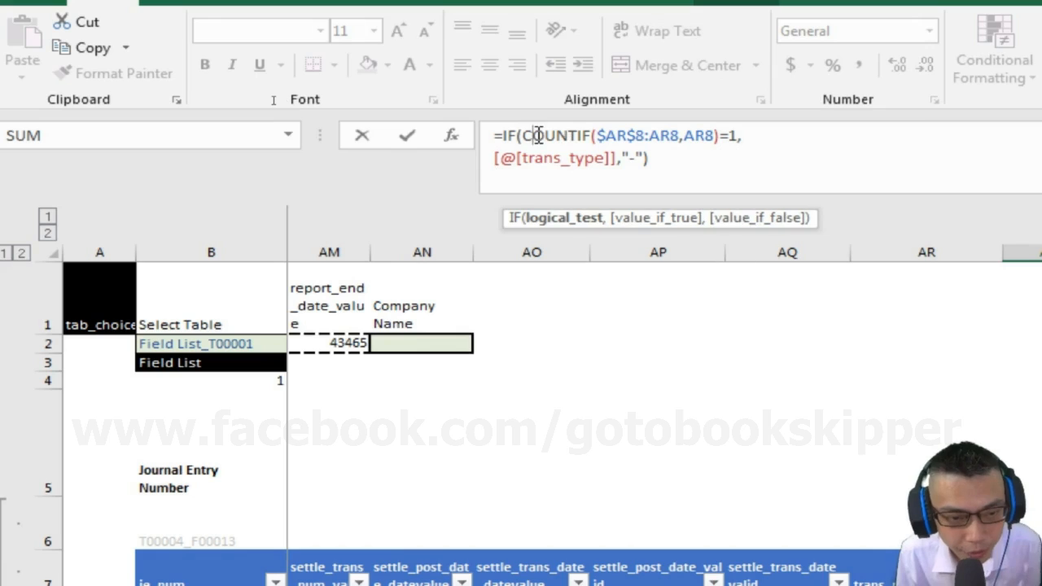
pyautogui.write('and(')
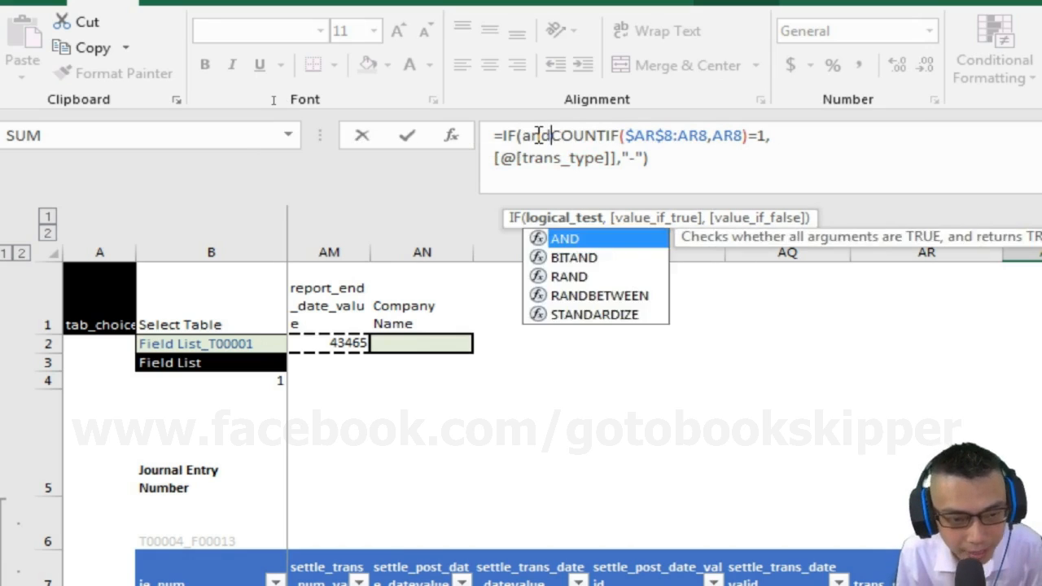
pyautogui.write('),')
pyautogui.press('Left')
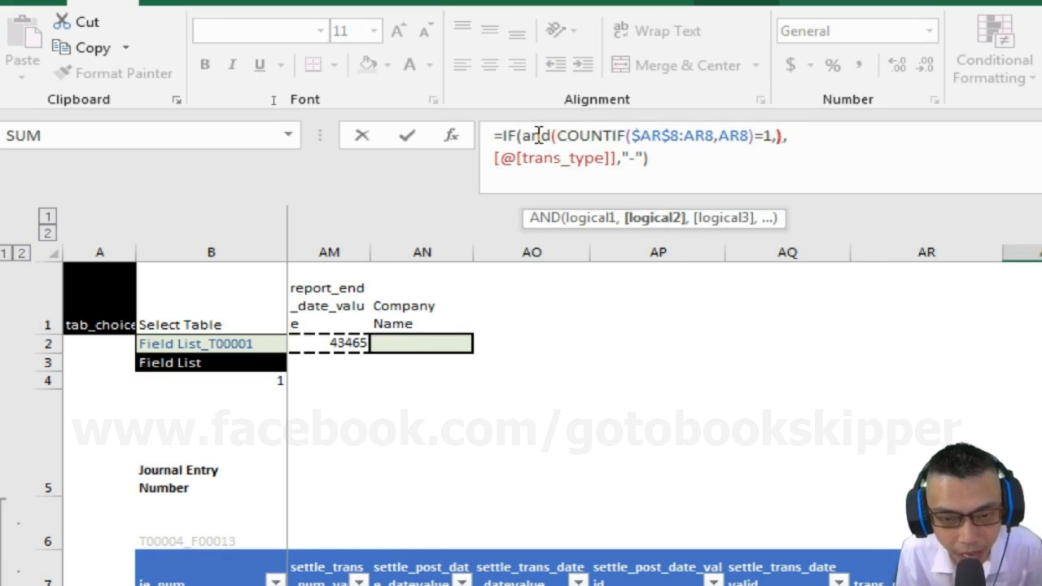
pyautogui.write('[]')
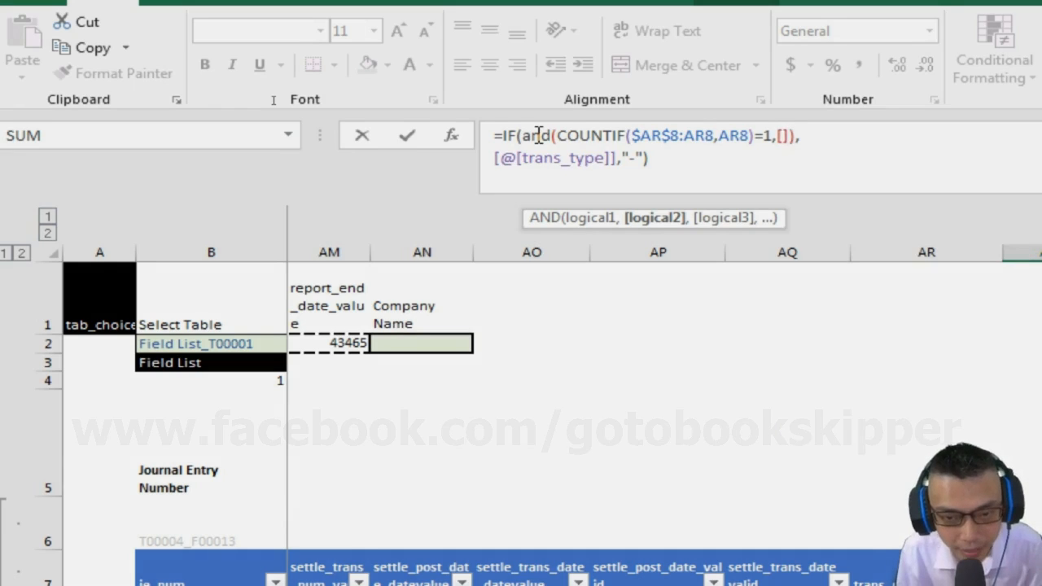
pyautogui.press('BackSpace')
pyautogui.press('BackSpace')
pyautogui.write('or()')
pyautogui.press('Left')
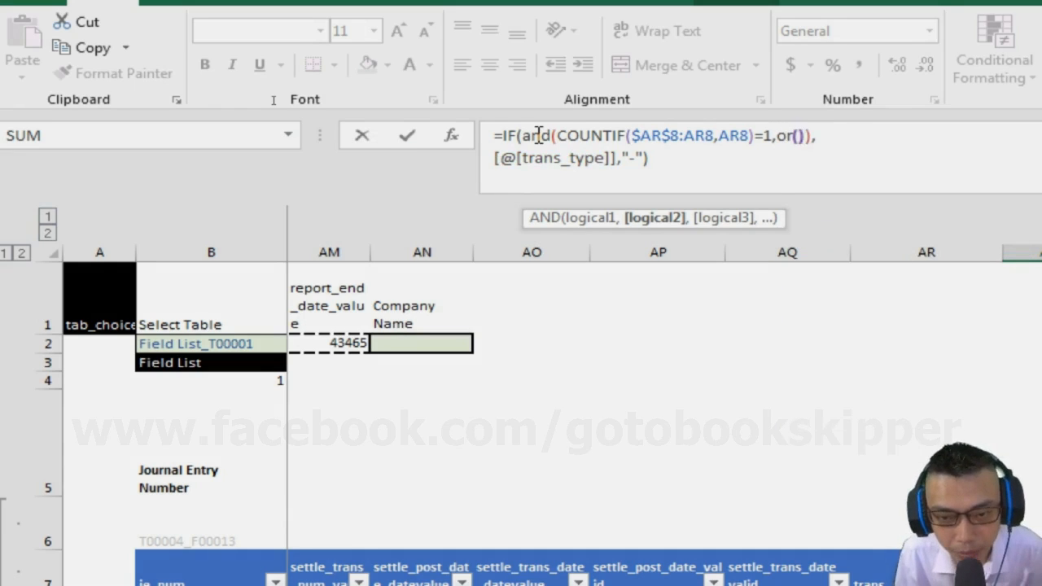
# Set the first OR condition to [@[trans_type]]="P", leaving room for a second argument
pyautogui.write(',')
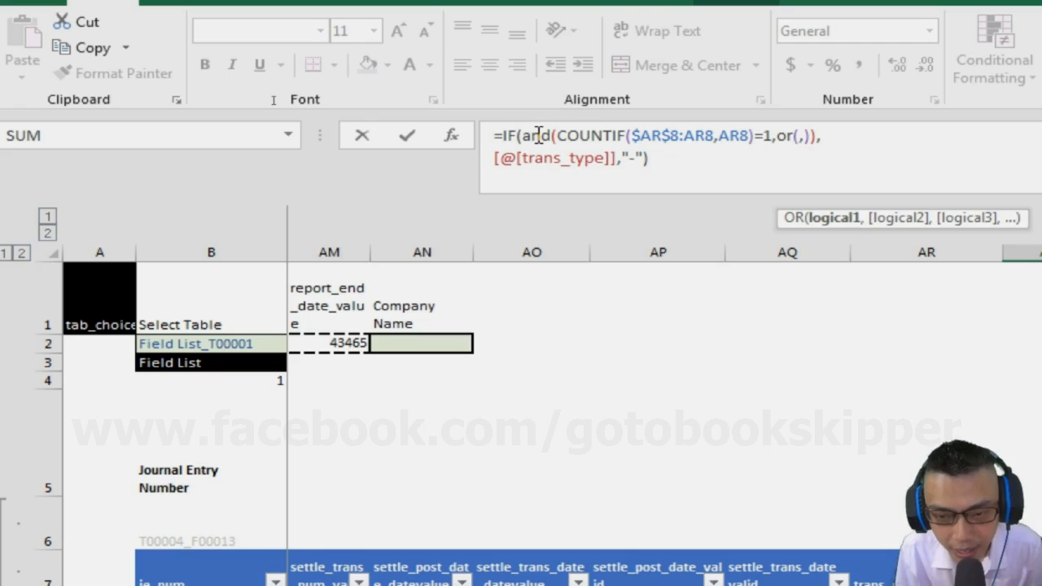
pyautogui.press('Left')
pyautogui.write('[@')
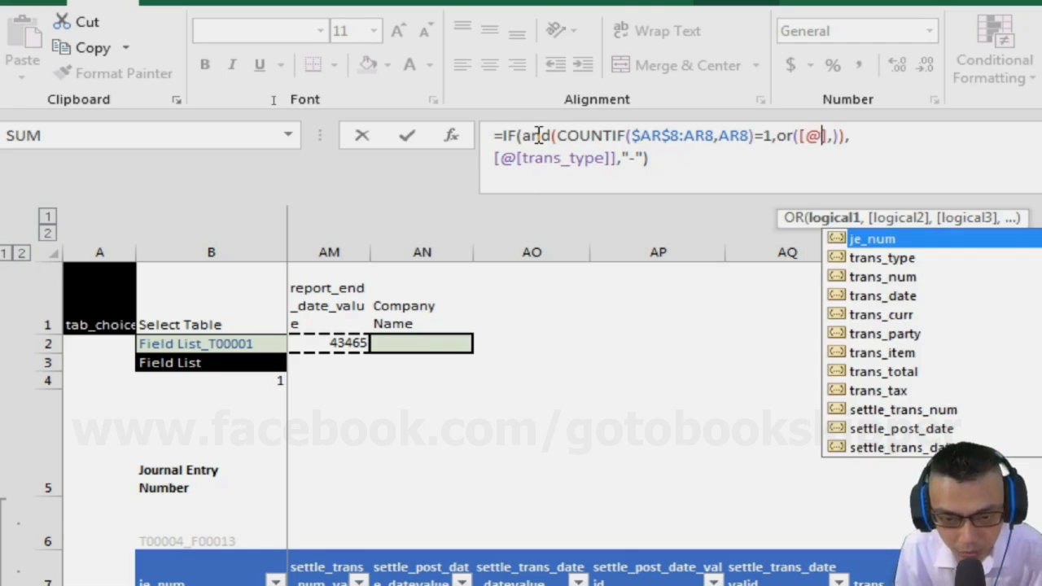
pyautogui.press('Down')
pyautogui.press('Tab')
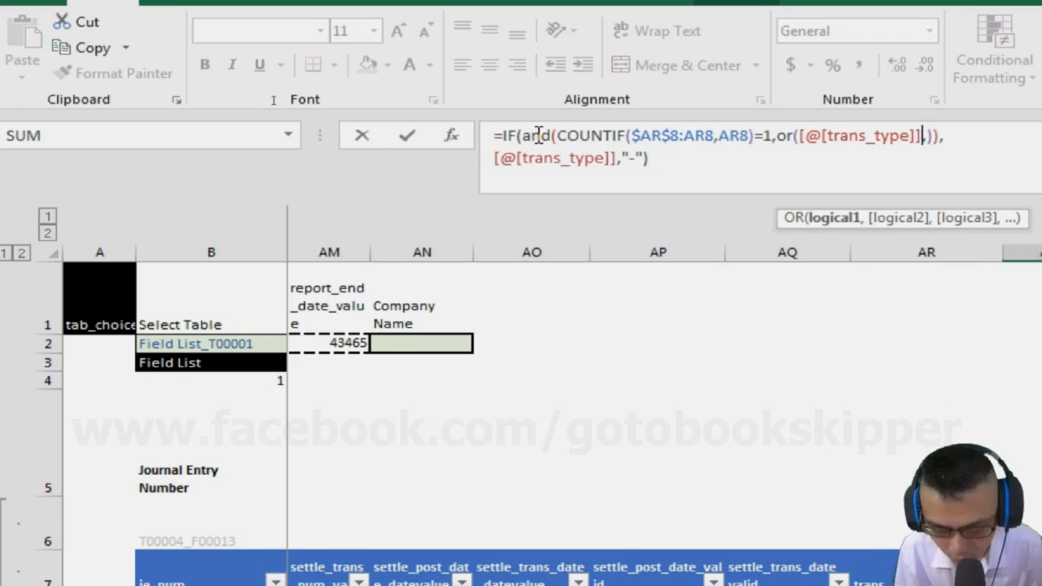
pyautogui.write('="P')
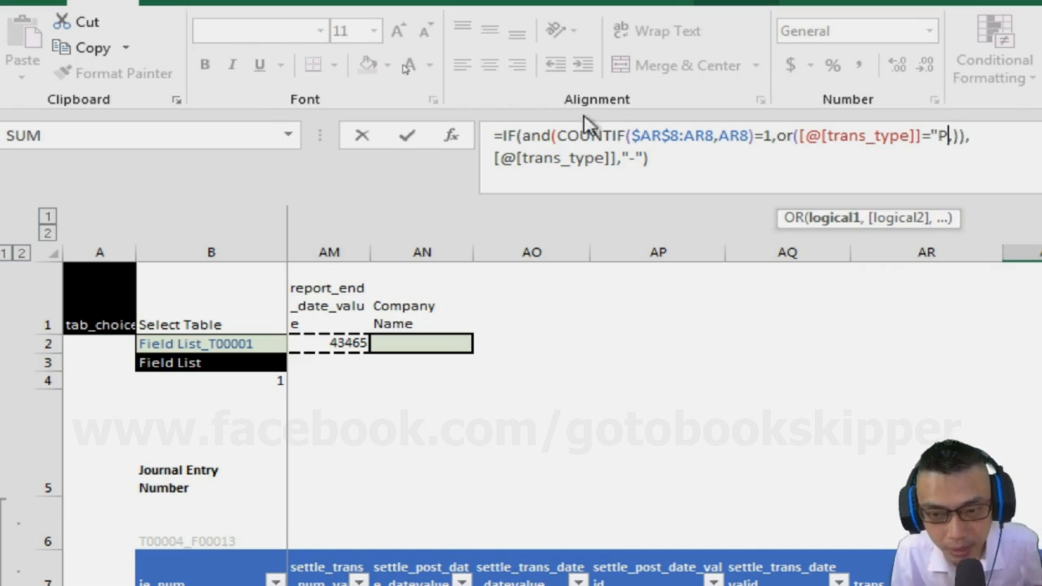
pyautogui.write('"')
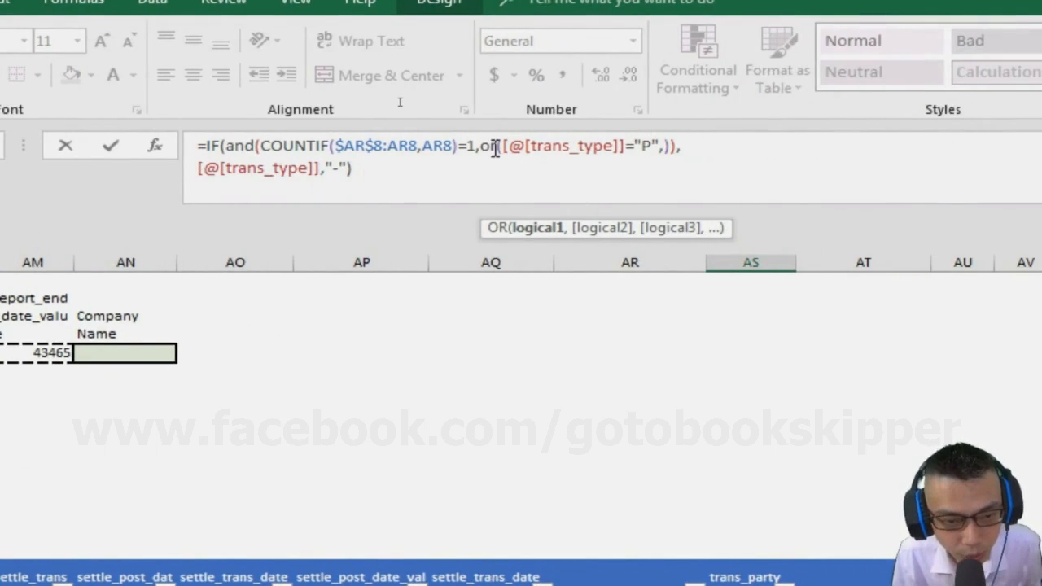
# Copy the [@[trans_type]]="P" condition as the second OR argument, change its value to "R", and apply the formula to the column
pyautogui.click(485, 148)
pyautogui.press('Right')
pyautogui.hotkey('shift', 'Right')
pyautogui.hotkey('shift', 'Right')
pyautogui.hotkey('shift', 'Right')
pyautogui.hotkey('shift', 'Right')
pyautogui.hotkey('shift', 'Right')
pyautogui.hotkey('shift', 'Right')
pyautogui.hotkey('shift', 'Right')
pyautogui.hotkey('shift', 'Right')
pyautogui.hotkey('shift', 'Right')
pyautogui.hotkey('shift', 'Right')
pyautogui.hotkey('shift', 'Right')
pyautogui.hotkey('shift', 'Right')
pyautogui.hotkey('shift', 'Right')
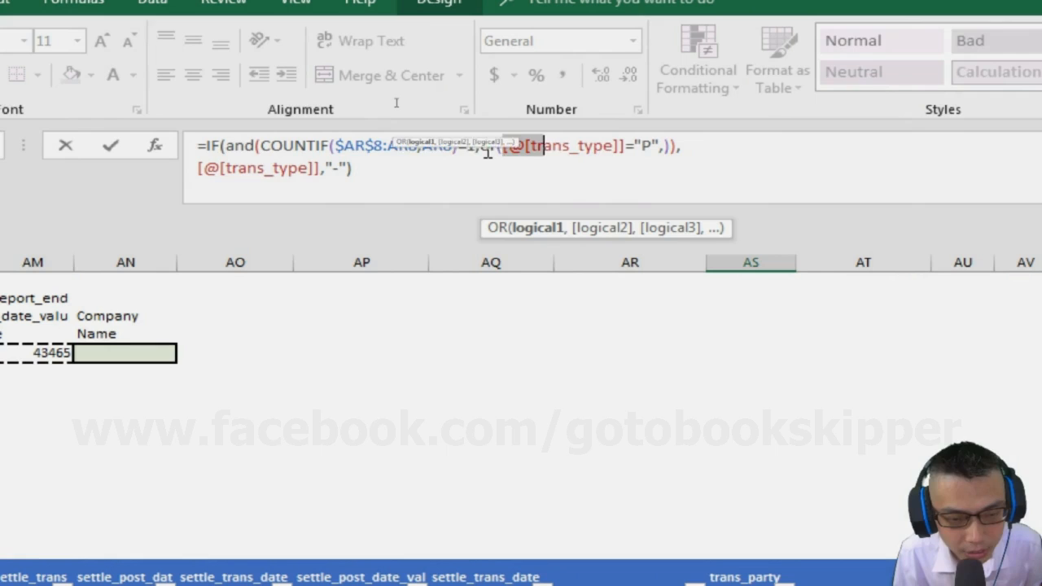
pyautogui.hotkey('shift', 'Right')
pyautogui.hotkey('shift', 'Right')
pyautogui.hotkey('shift', 'Right')
pyautogui.hotkey('shift', 'Right')
pyautogui.hotkey('shift', 'Right')
pyautogui.hotkey('shift', 'Right')
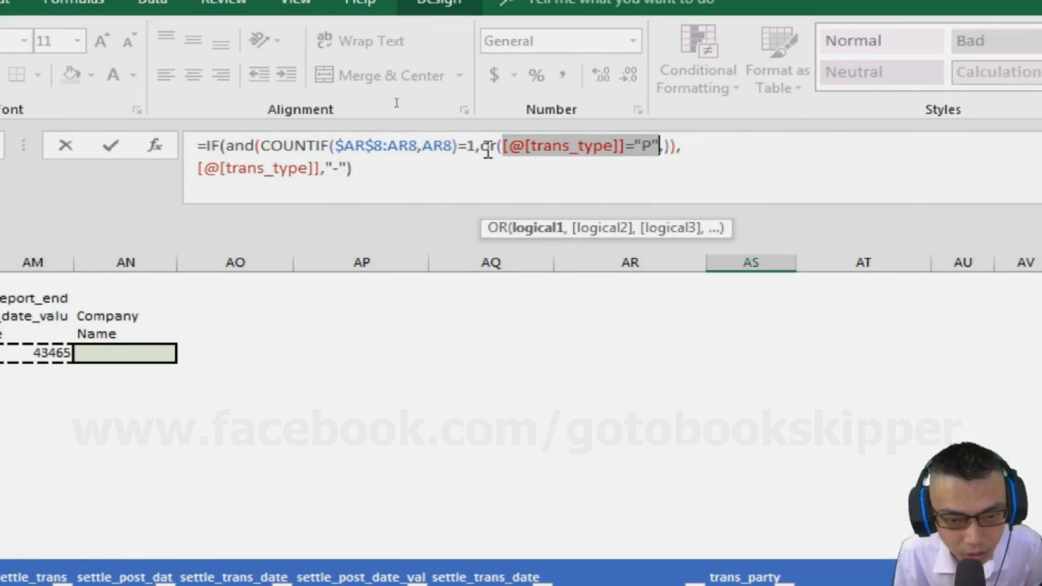
pyautogui.hotkey('ctrl', 'c')
pyautogui.press('Right')
pyautogui.press('Right')
pyautogui.hotkey('ctrl', 'v')
pyautogui.press('Left')
pyautogui.press('BackSpace')
pyautogui.write('R')
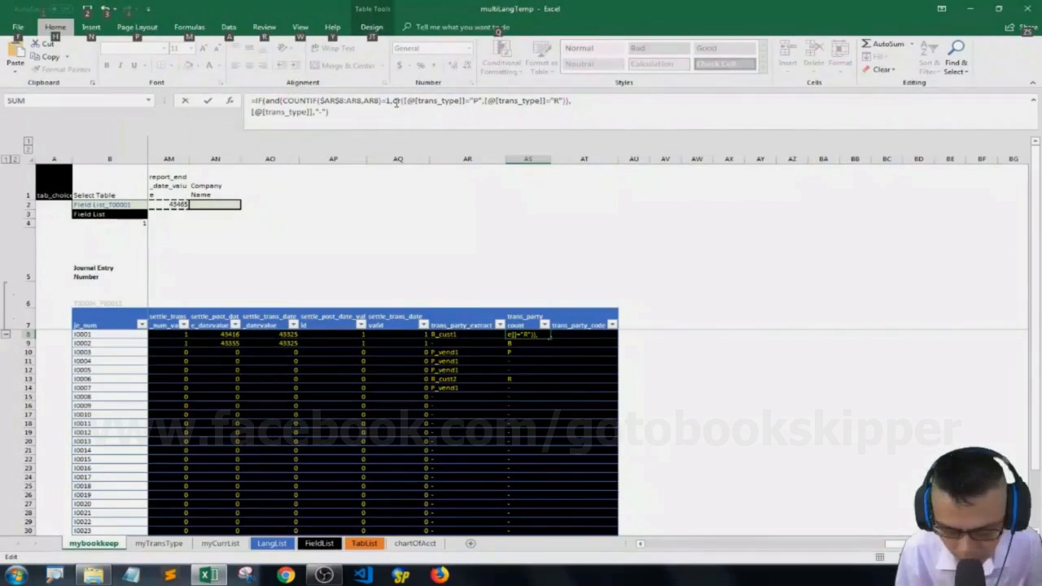
pyautogui.press('Return')
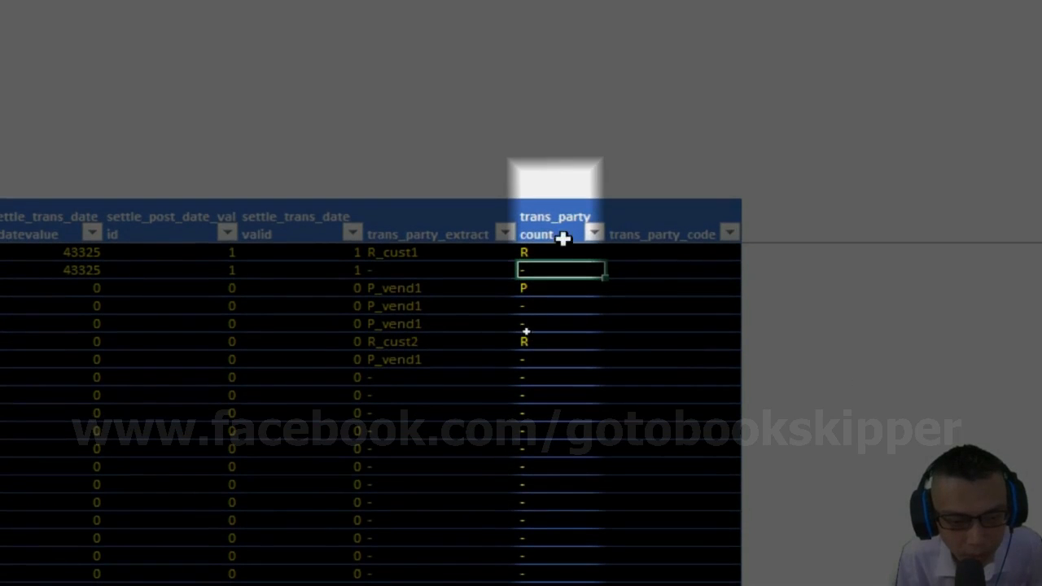
# Compare the trans_party_extract entries with the trans_party_count results row by row, checking first occurrences against repeats
pyautogui.click(396, 257)
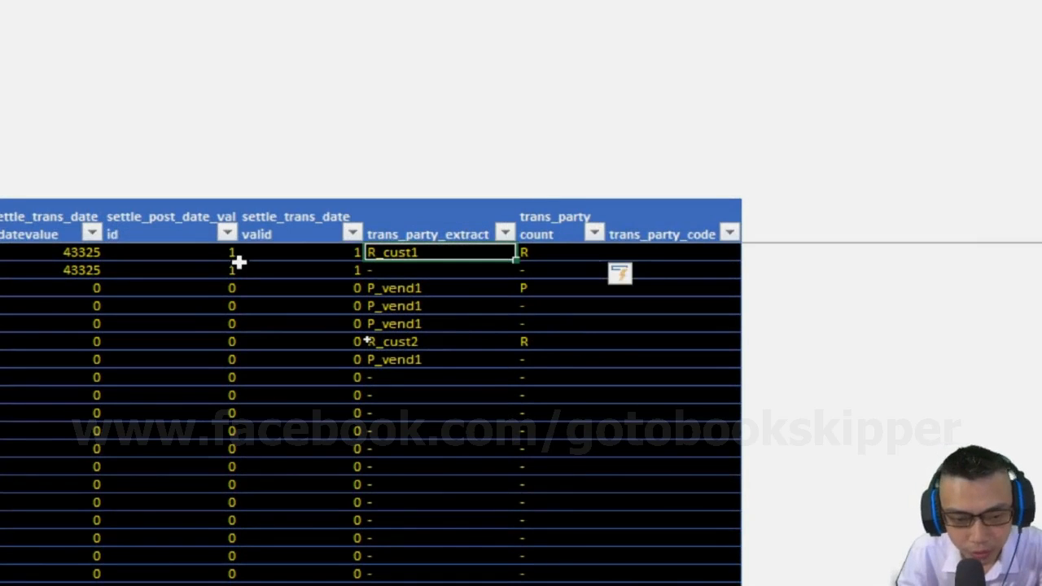
pyautogui.press('Right')
pyautogui.press('Down')
pyautogui.press('Down')
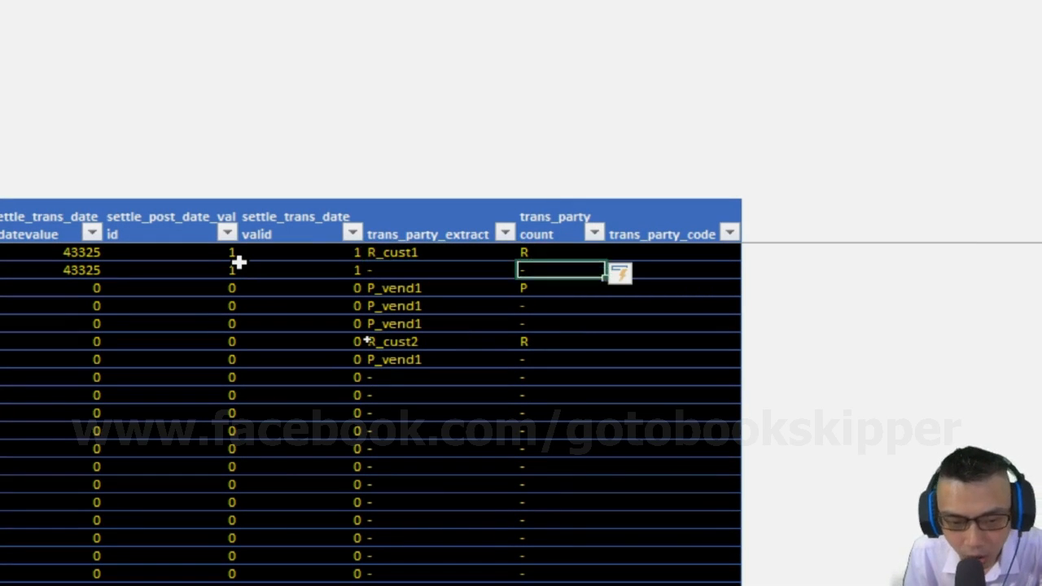
pyautogui.press('Left')
pyautogui.press('Down')
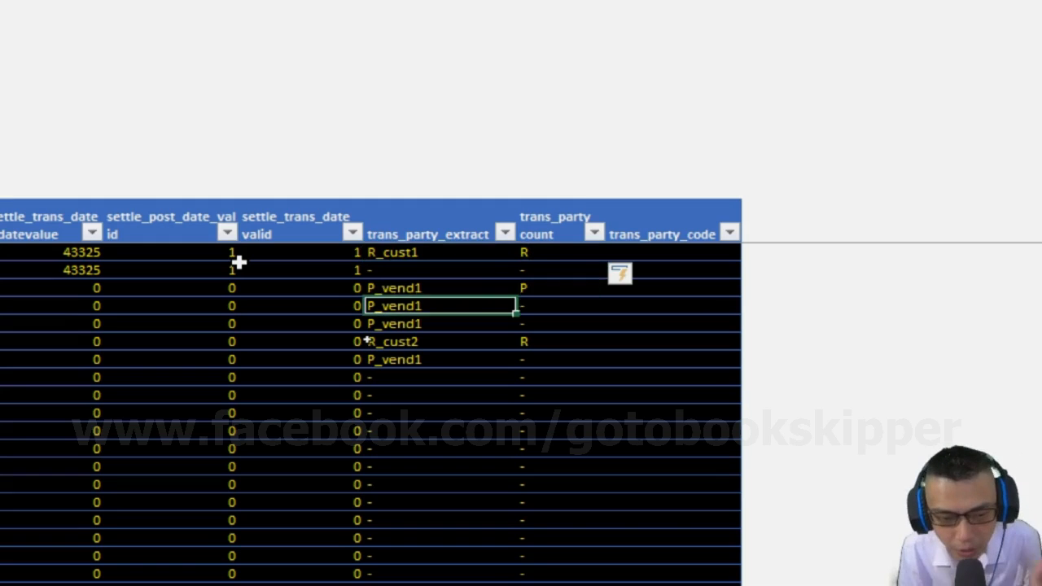
pyautogui.press('Up')
pyautogui.press('Right')
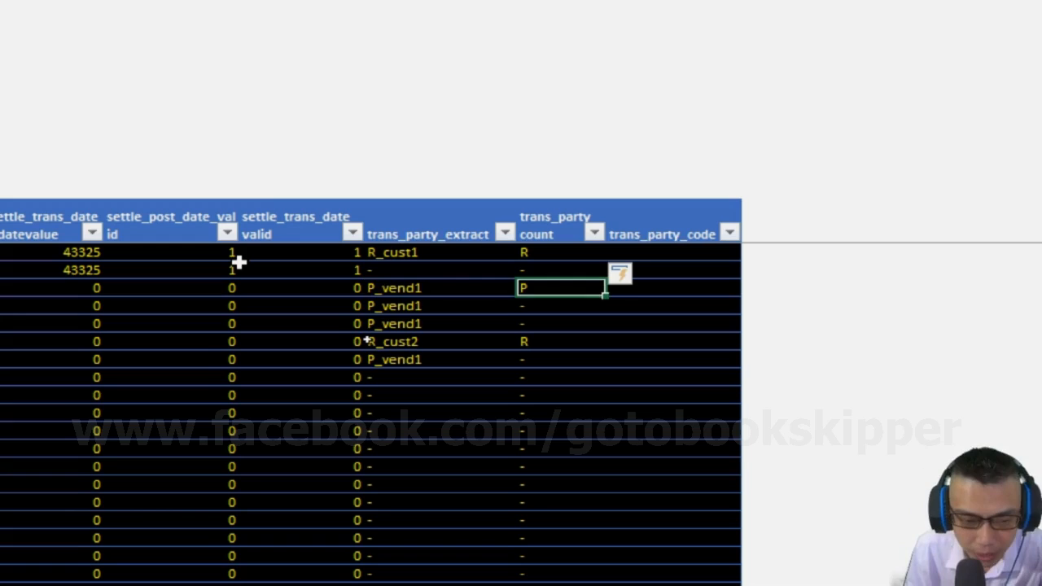
pyautogui.press('Down')
pyautogui.press('Left')
pyautogui.press('Left')
pyautogui.press('Right')
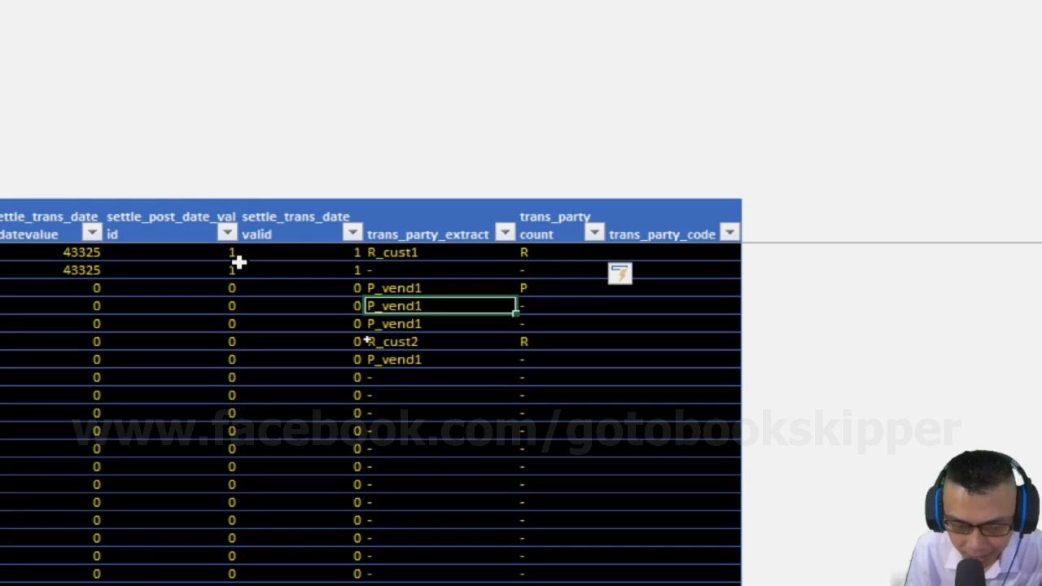
pyautogui.press('Right')
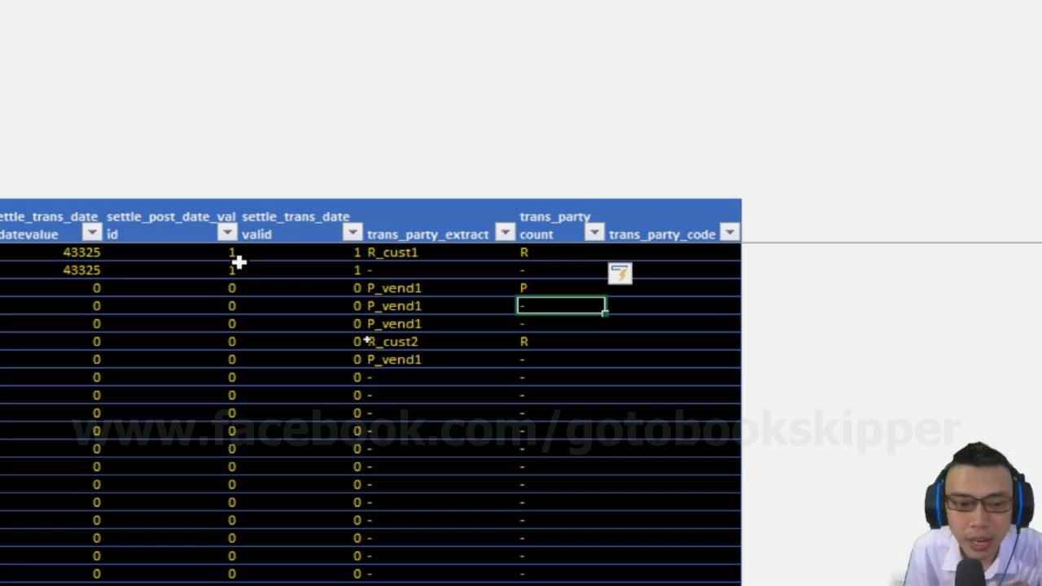
pyautogui.press('Down')
pyautogui.hotkey('ctrl', 'Up')
pyautogui.press('Down')
pyautogui.press('Right')
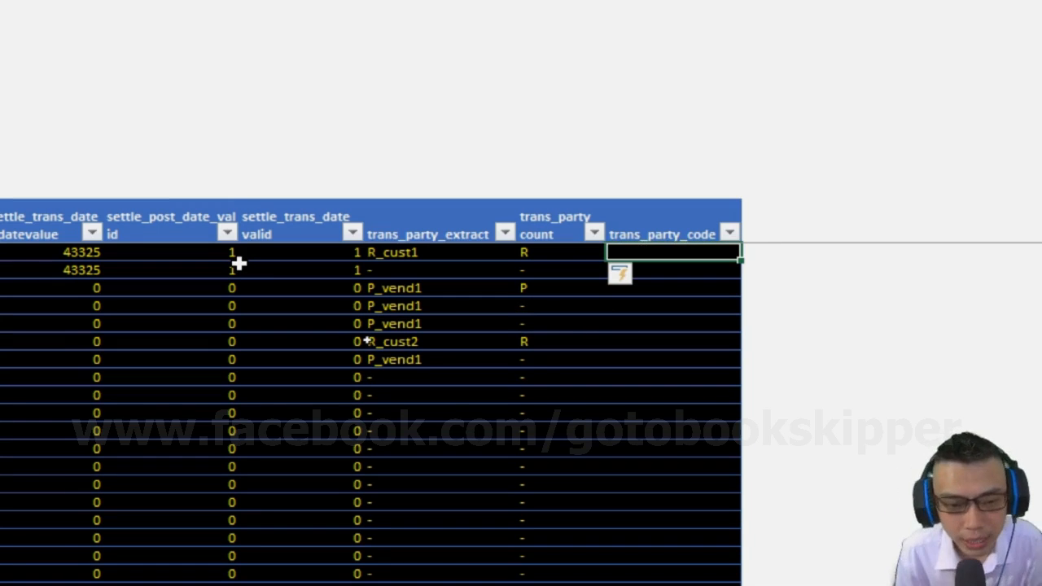
pyautogui.press('Left')
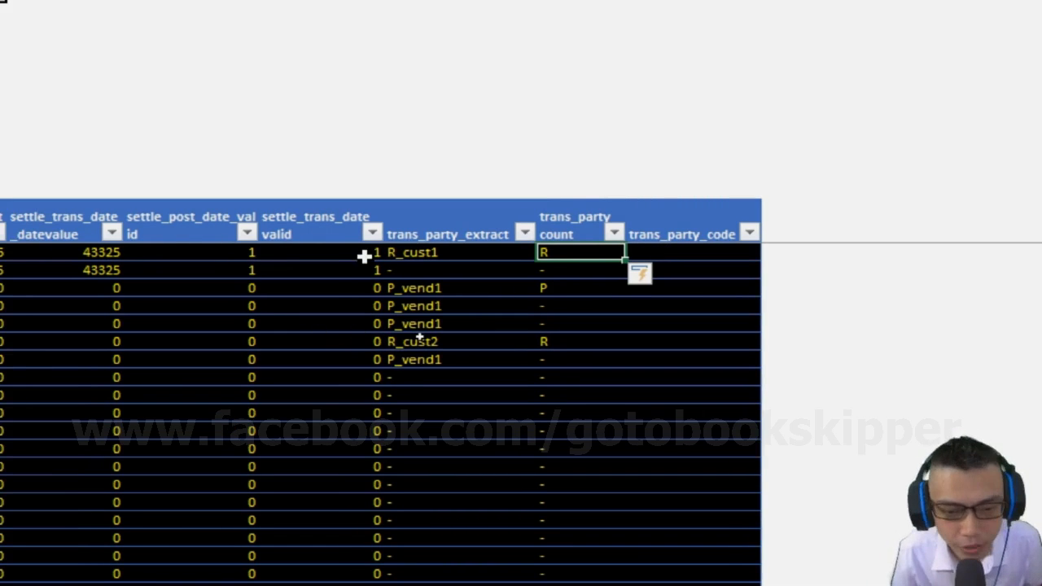
# Begin an IF formula in the first trans_party_code cell testing [@[trans_party_count]]<>"-", ending with a line break
pyautogui.press('Right')
pyautogui.write('=if(')
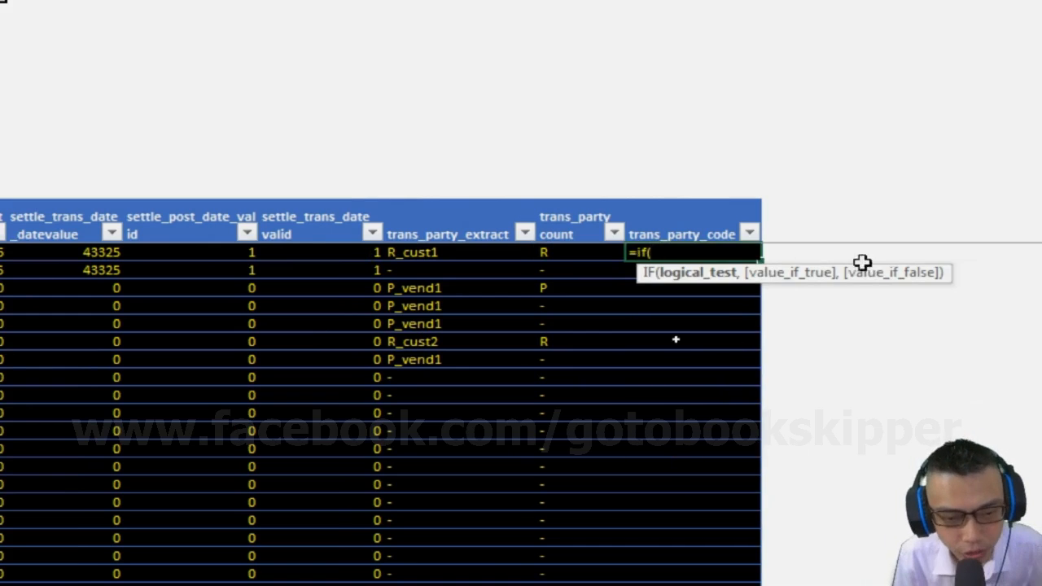
pyautogui.click(600, 255)
pyautogui.write('<')
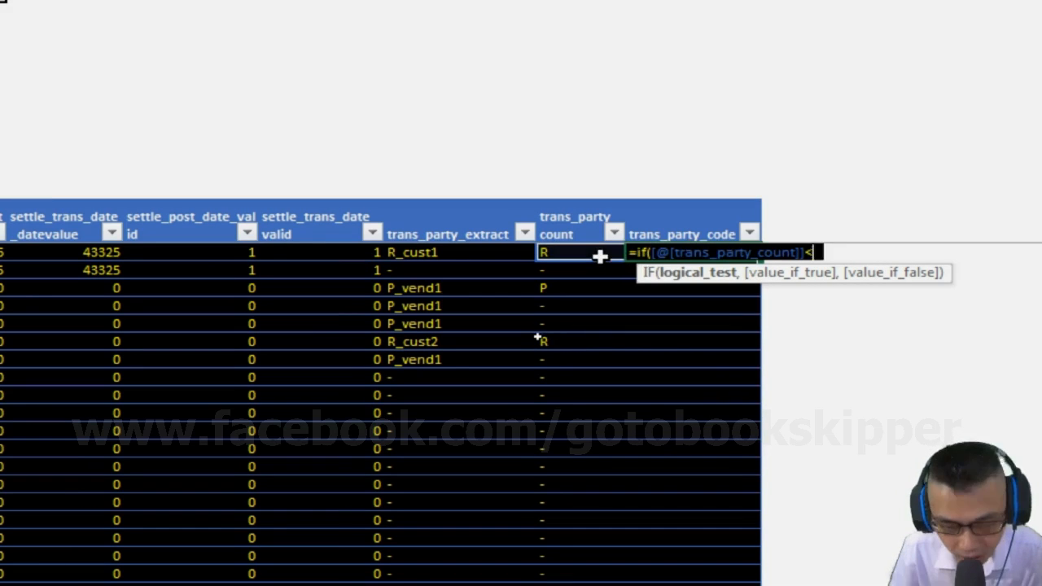
pyautogui.write('>"-')
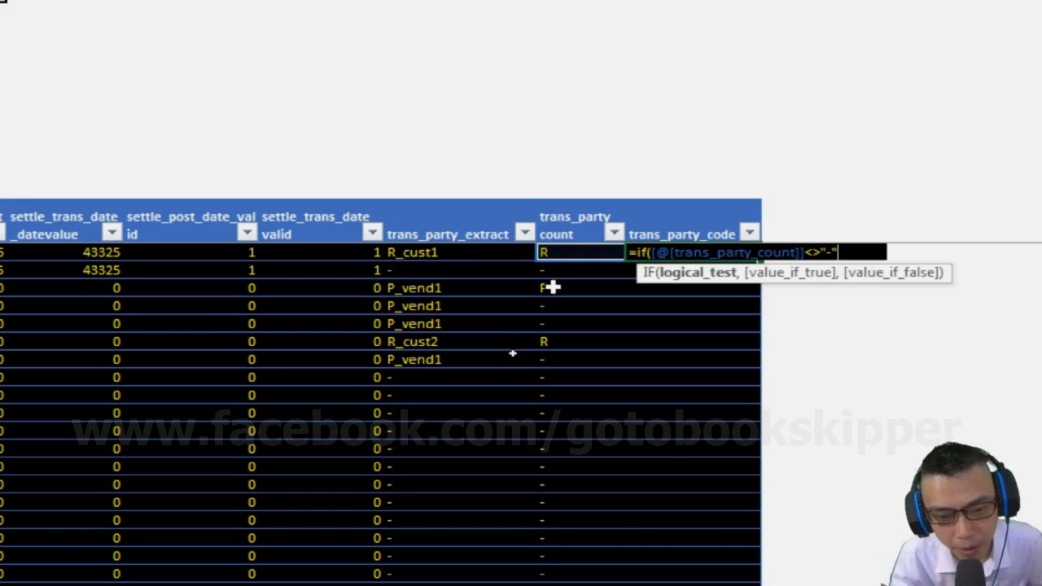
pyautogui.write(',')
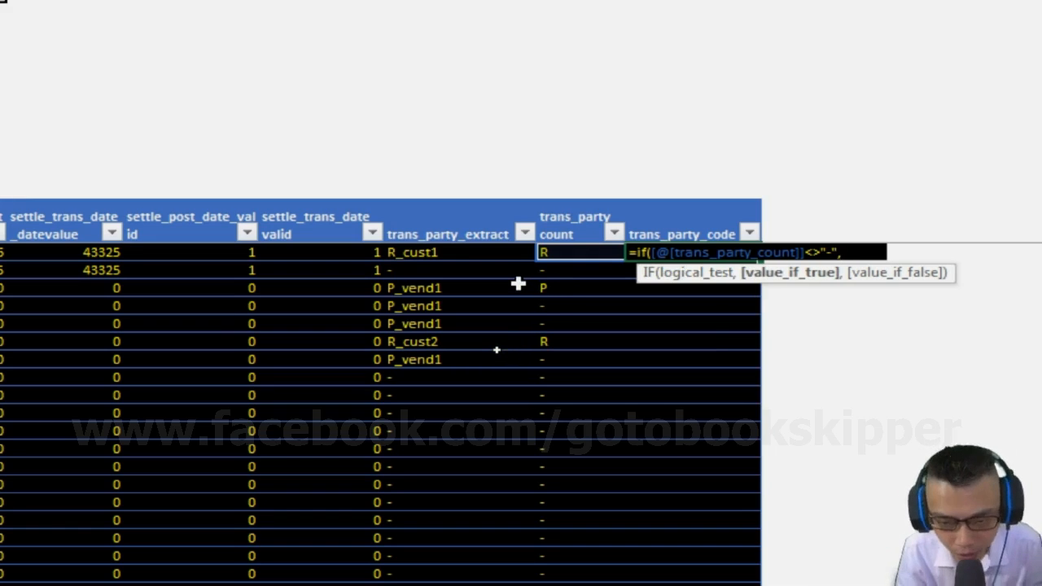
pyautogui.hotkey('alt', 'Return')
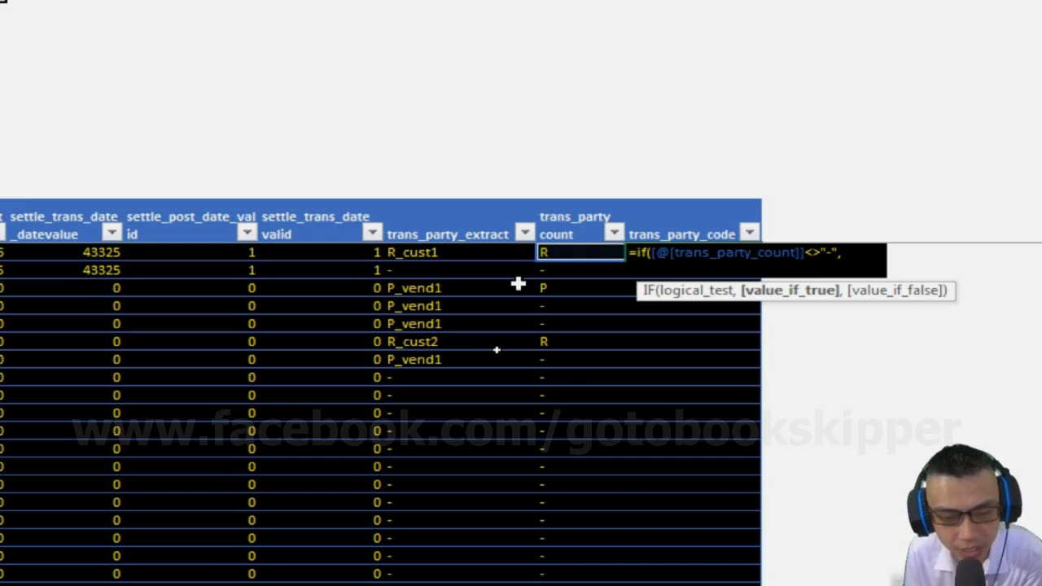
# Enter [@[trans_party_count]] as the value if true, then reopen the formula and put that reference on its own line
pyautogui.click(581, 240)
pyautogui.click(705, 257)
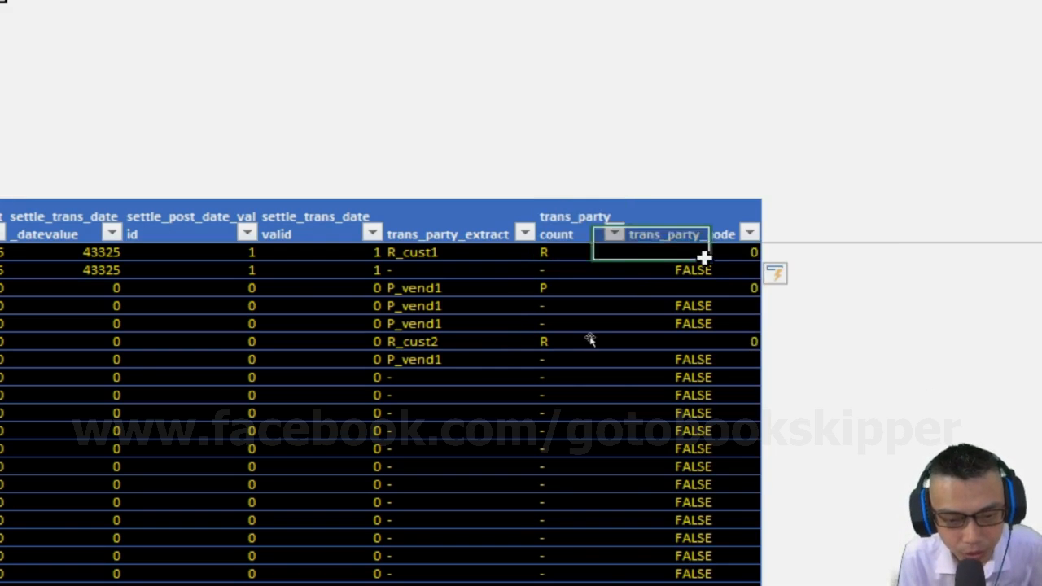
pyautogui.doubleClick(705, 257)
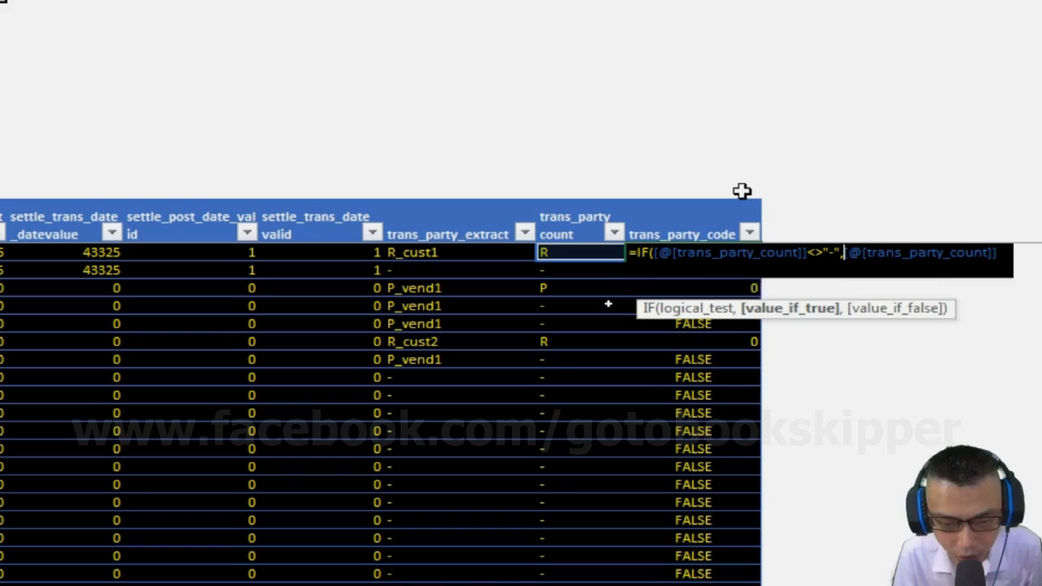
pyautogui.hotkey('alt', 'Return')
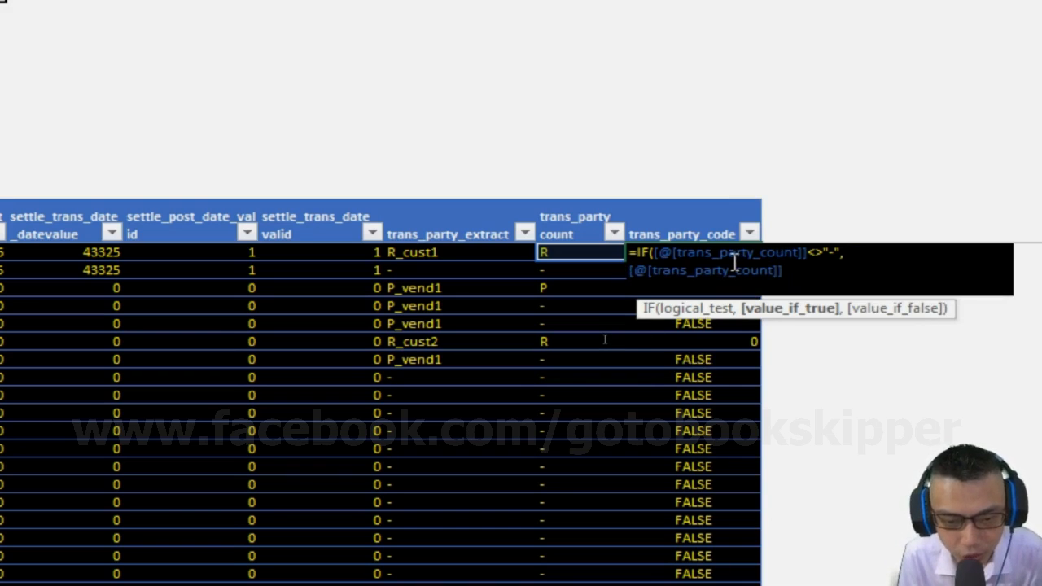
# Change the value-if-true reference in the trans_party_code formula to [@[trans_type]]
pyautogui.press('Left')
pyautogui.hotkey('shift', 'Right')
pyautogui.hotkey('shift', 'Right')
pyautogui.hotkey('shift', 'Right')
pyautogui.hotkey('shift', 'Right')
pyautogui.hotkey('shift', 'Right')
pyautogui.hotkey('shift', 'Right')
pyautogui.hotkey('shift', 'Right')
pyautogui.hotkey('shift', 'Right')
pyautogui.hotkey('shift', 'Right')
pyautogui.hotkey('shift', 'Right')
pyautogui.hotkey('shift', 'Right')
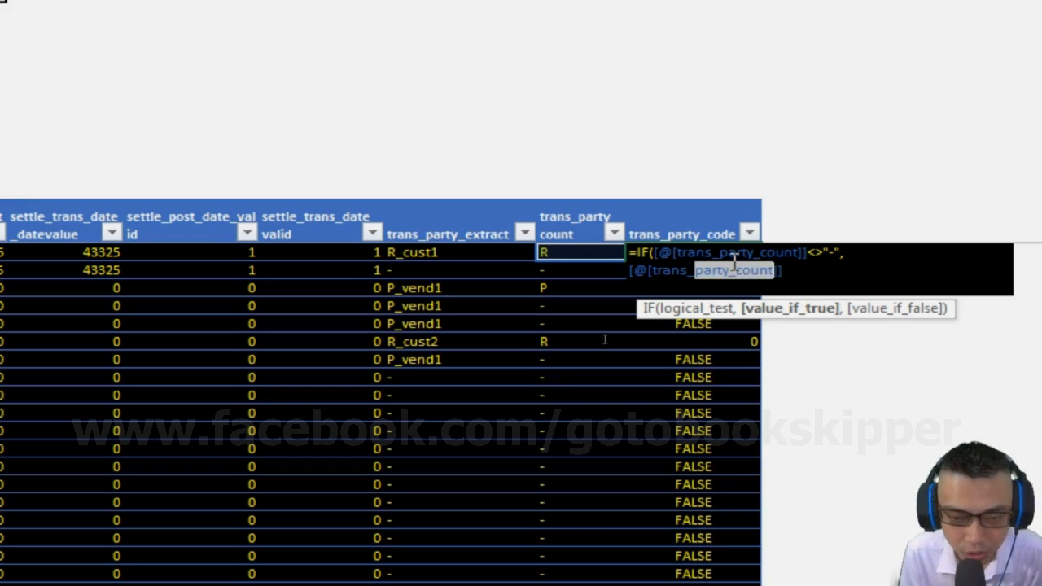
pyautogui.write('type]]')
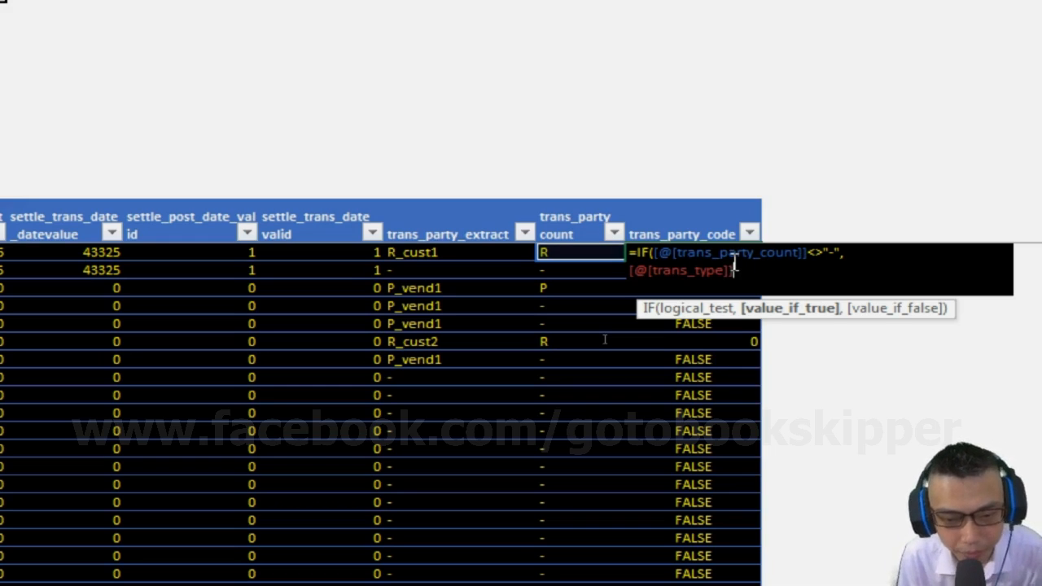
# Append &"_"&COUNT( to the [@[trans_type]] value in the trans_party_code formula, with the absolute reference $AS$8 as the range start
pyautogui.write('&"')
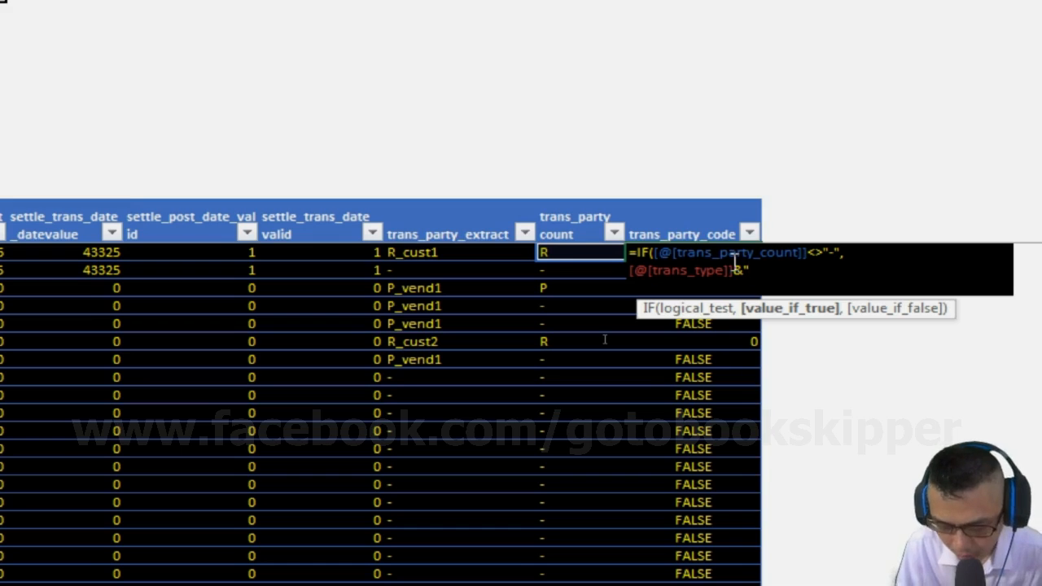
pyautogui.write('_"&count')
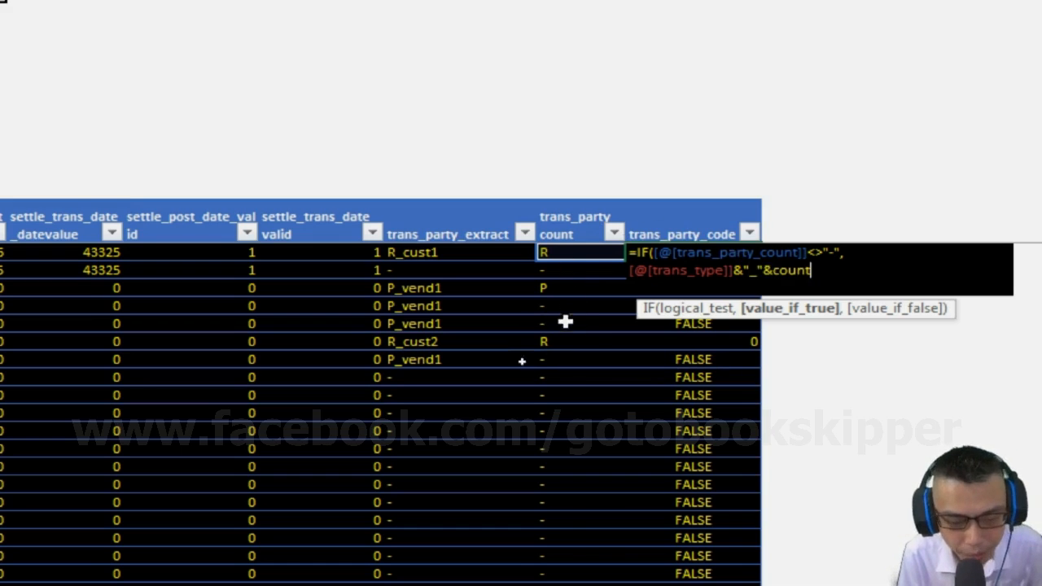
pyautogui.write('(')
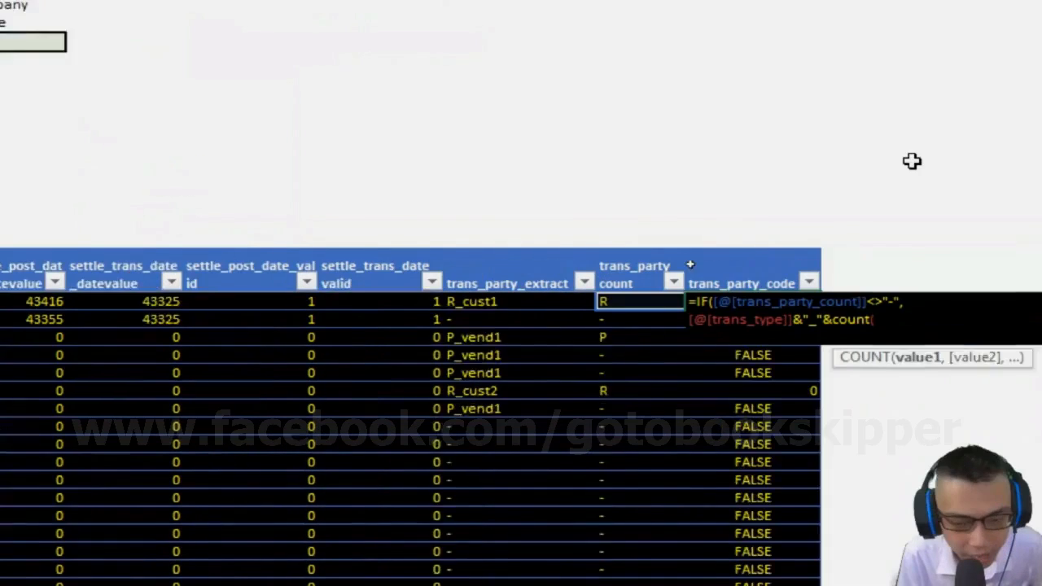
pyautogui.write('ad')
pyautogui.press('BackSpace')
pyautogui.write('s8')
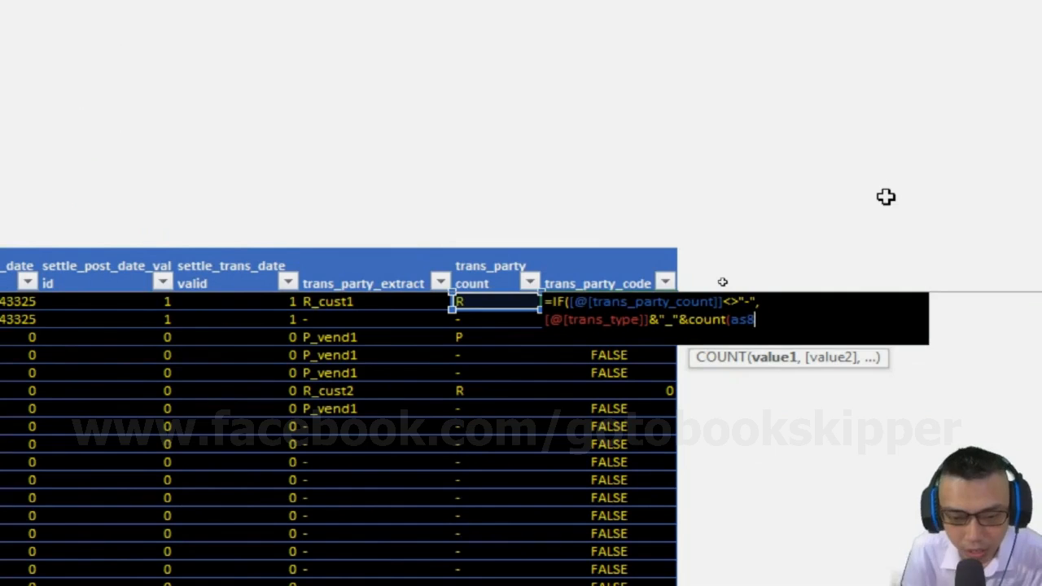
pyautogui.press('F4')
pyautogui.click(841, 314)
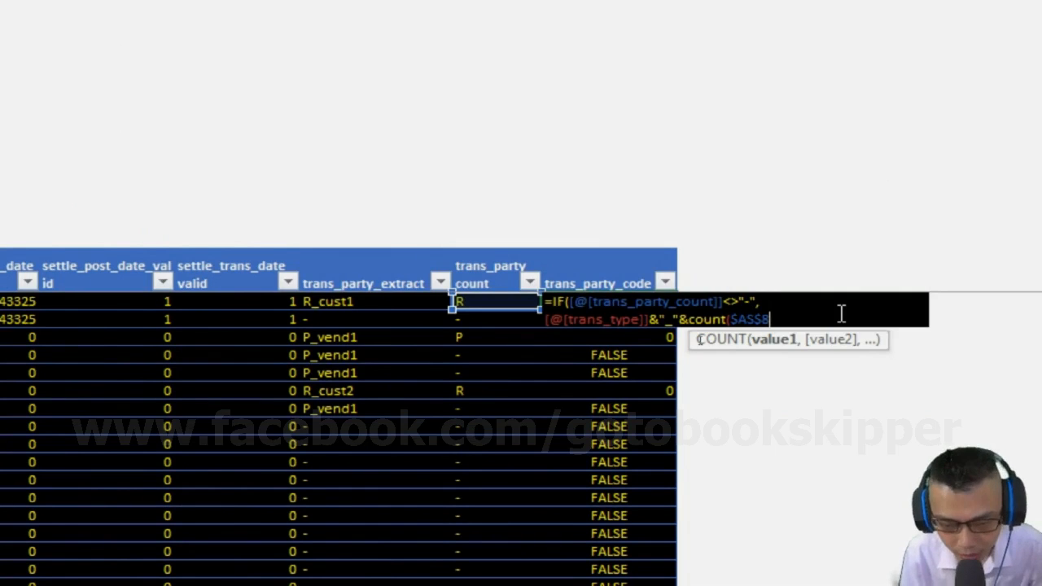
# Complete the range as $AS$8:AS8, add AS8 as the second argument, and change the function to COUNTIF
pyautogui.write(':')
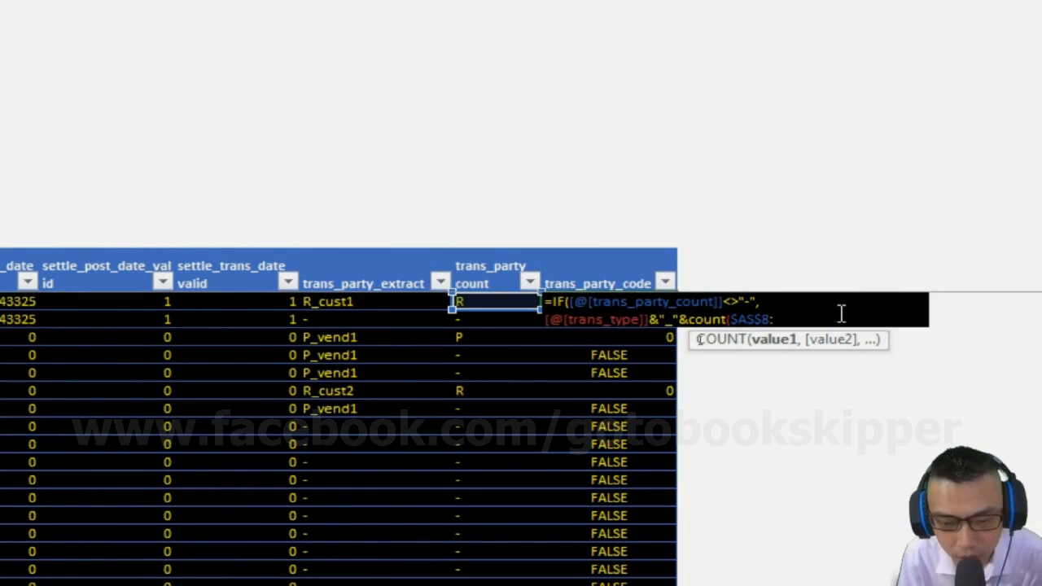
pyautogui.write('as8')
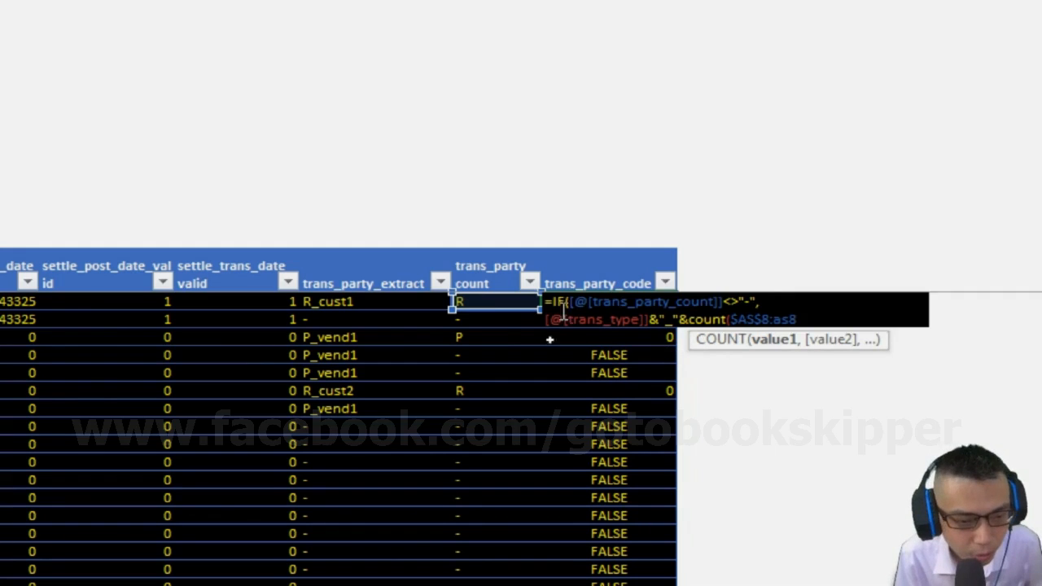
pyautogui.write(',')
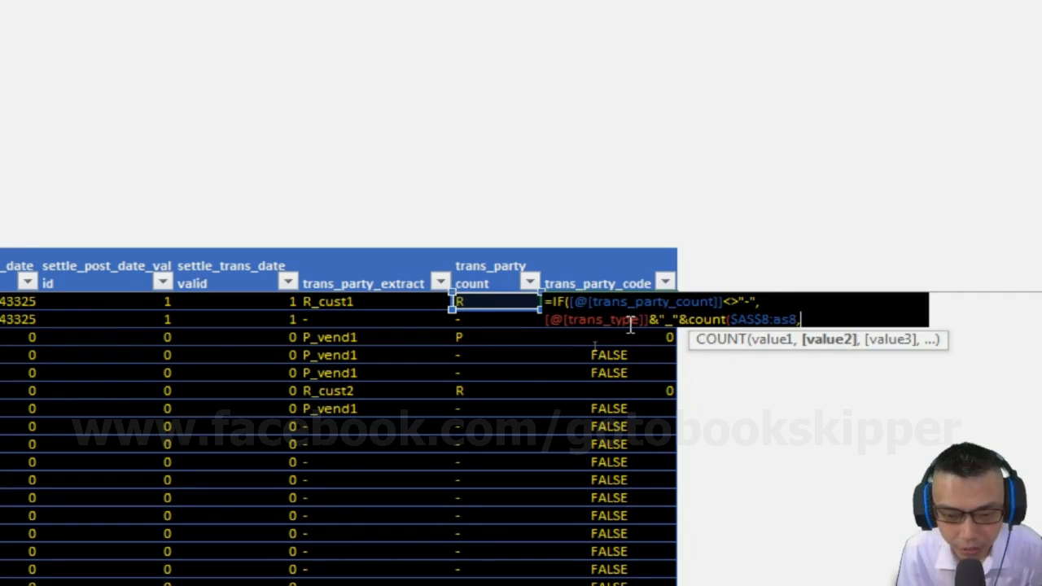
pyautogui.write('as8')
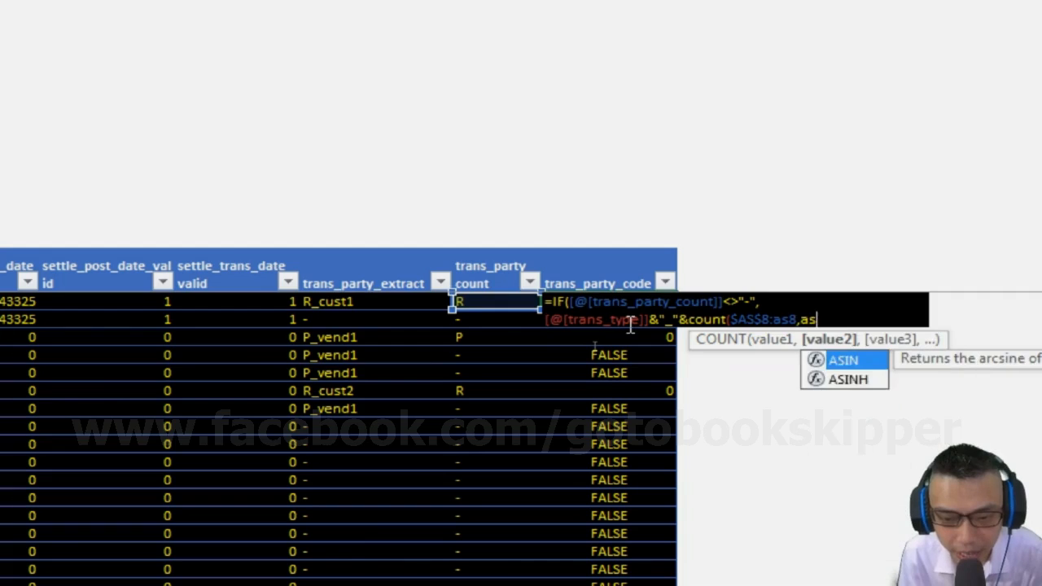
pyautogui.click(727, 318)
pyautogui.write('if(')
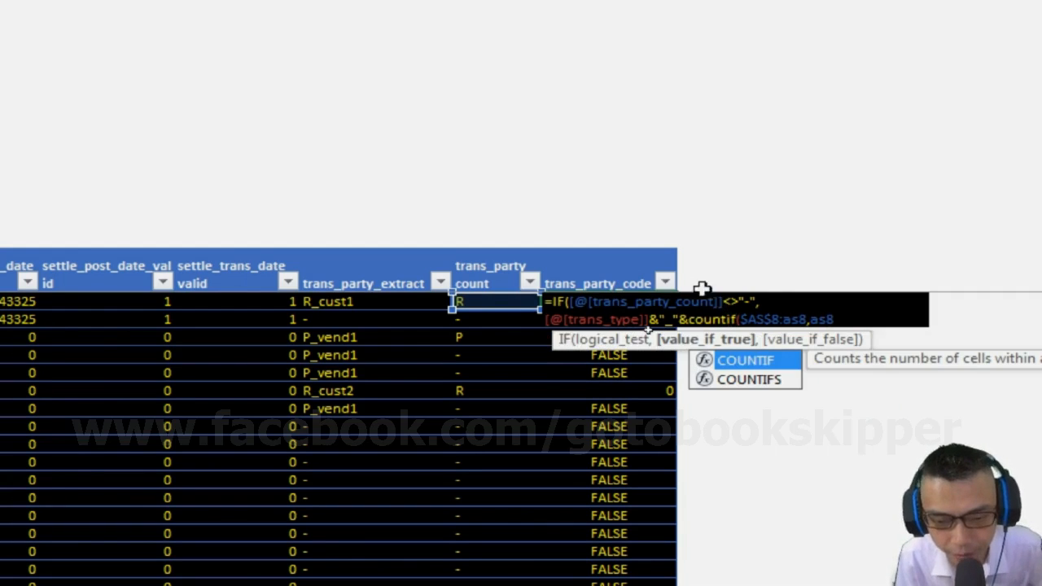
# Close COUNTIF, add "-" on a new line as the value if false, and enter the trans_party_code formula
pyautogui.write('),')
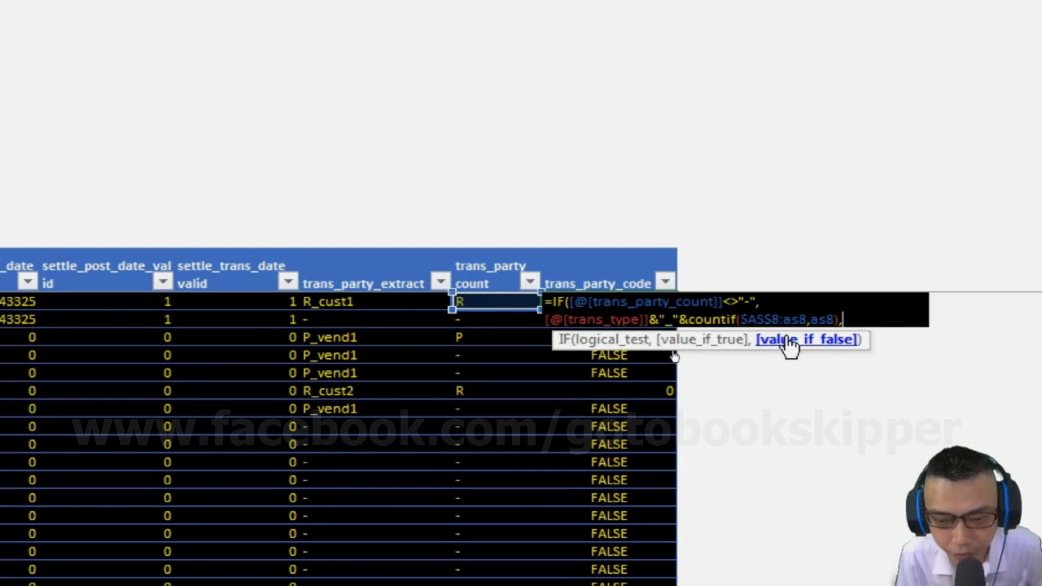
pyautogui.hotkey('alt', 'Return')
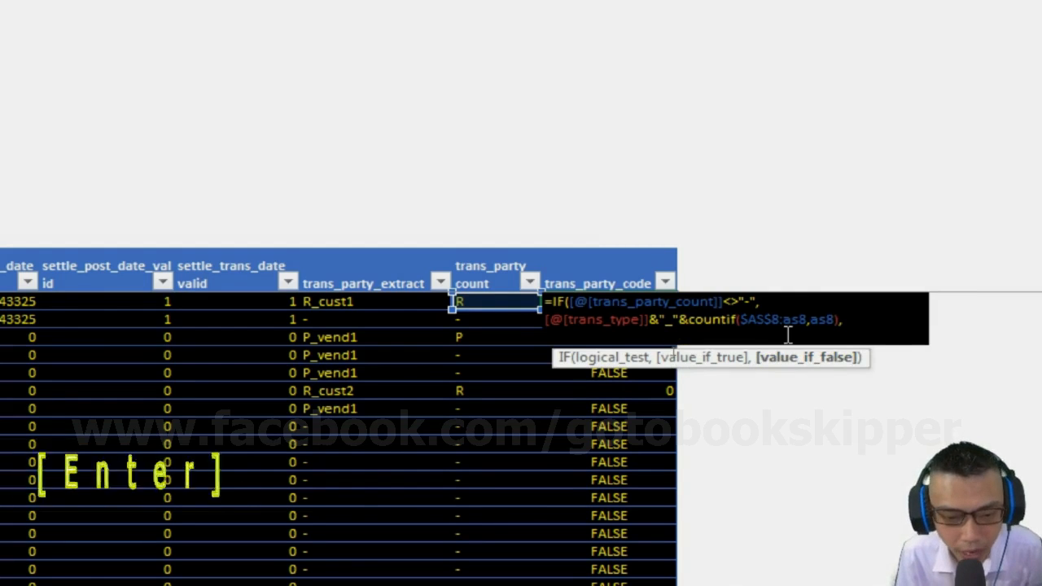
pyautogui.write('"-"')
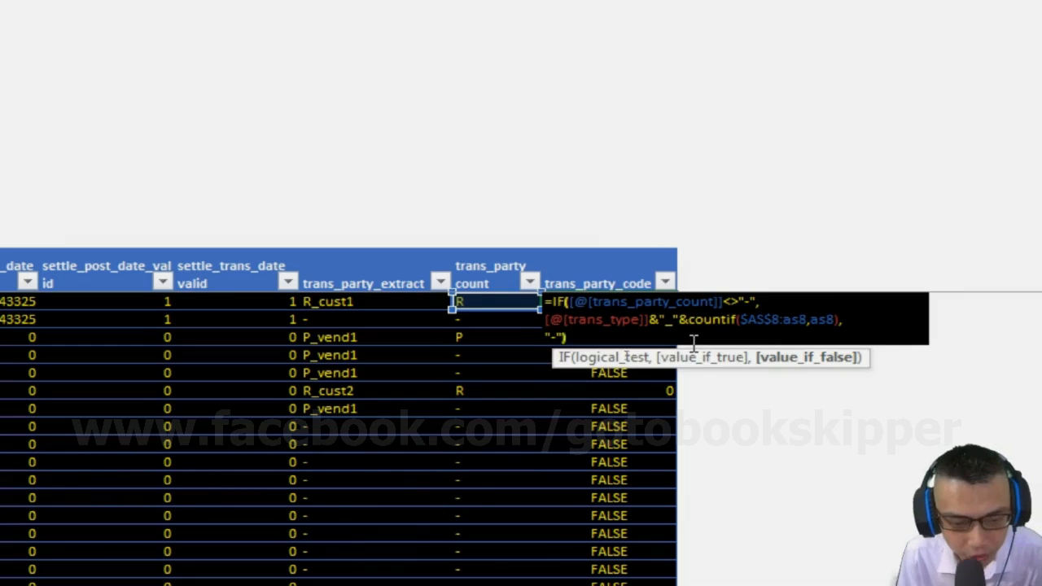
pyautogui.press('Return')
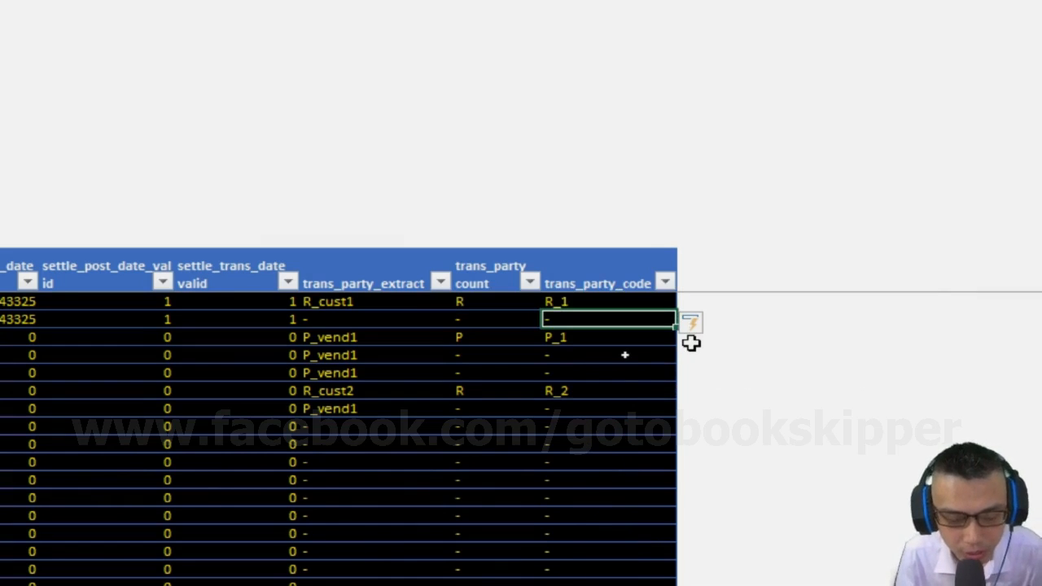
# Compare the trans_party_code results with the trans_party_extract entries, checking the numbering of each first P or R occurrence
pyautogui.press('Up')
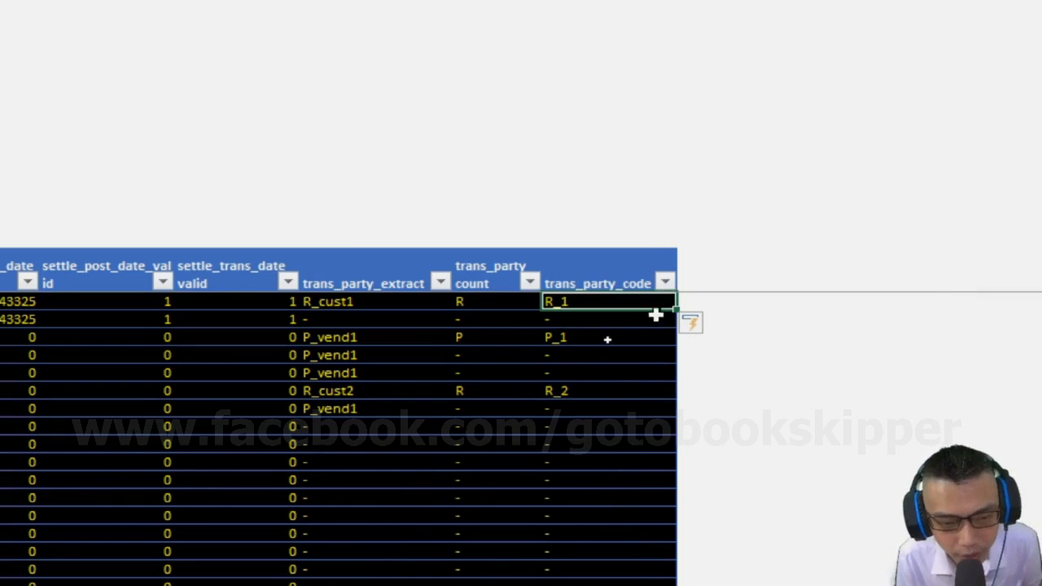
pyautogui.press('Left')
pyautogui.click(340, 303)
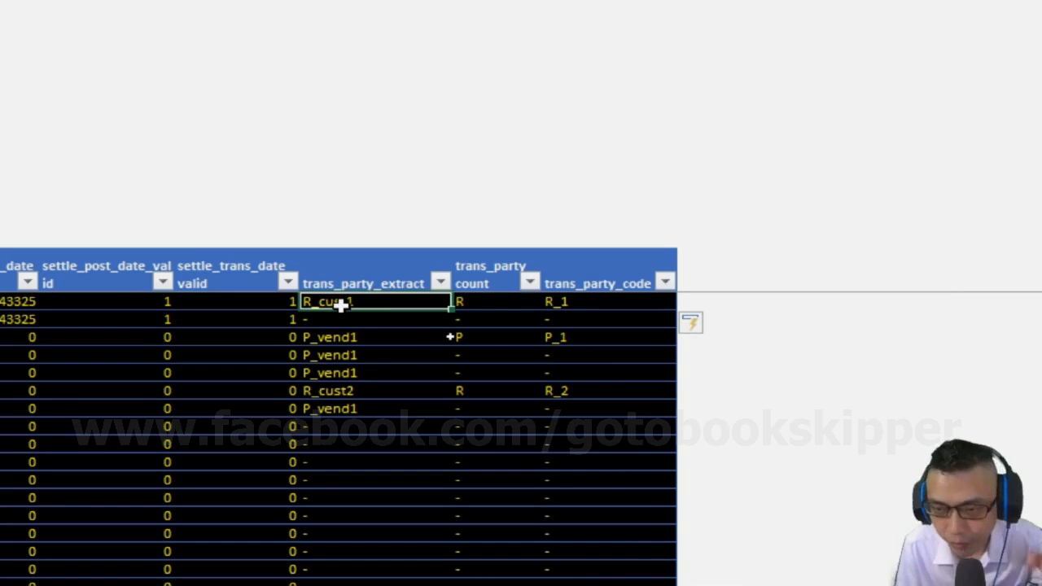
pyautogui.press('Down')
pyautogui.press('Down')
pyautogui.press('Down')
pyautogui.press('Down')
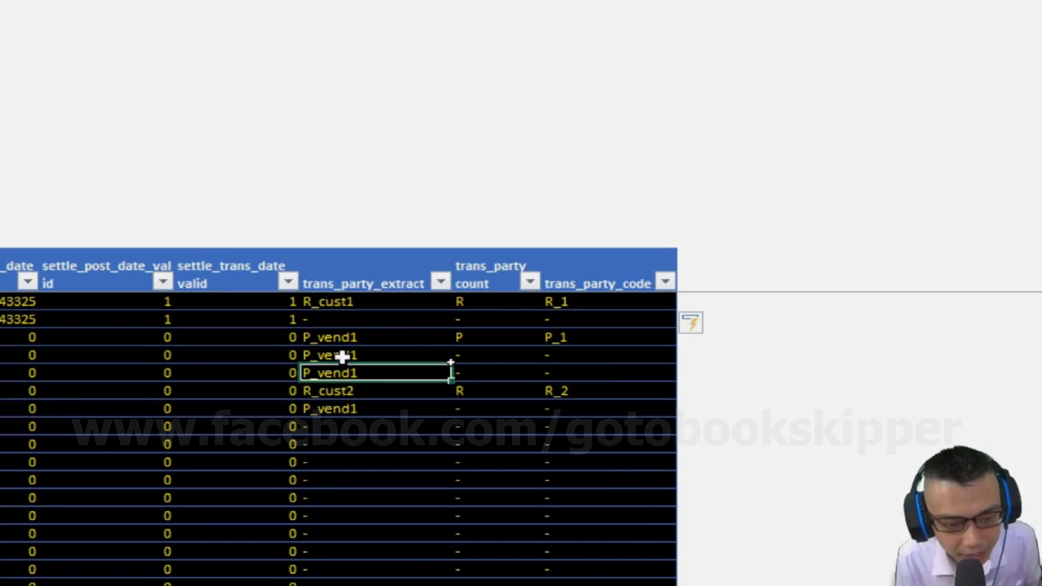
pyautogui.click(350, 388)
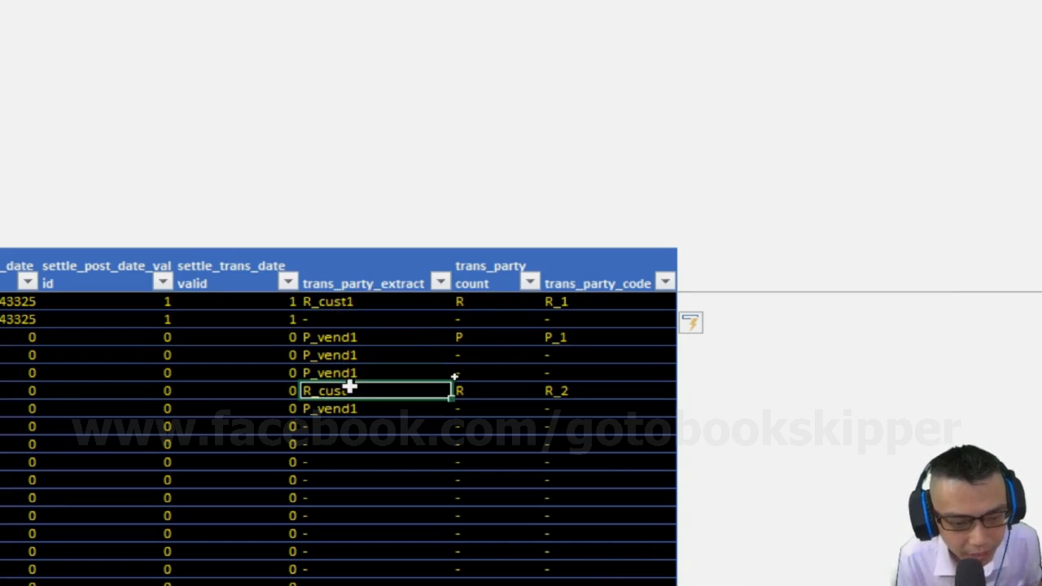
pyautogui.click(625, 392)
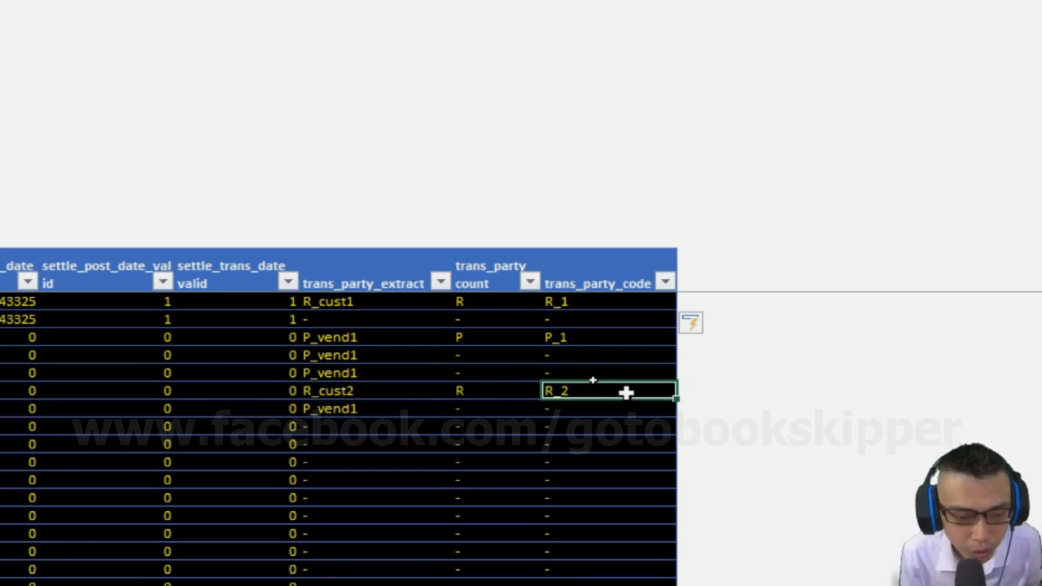
pyautogui.click(555, 303)
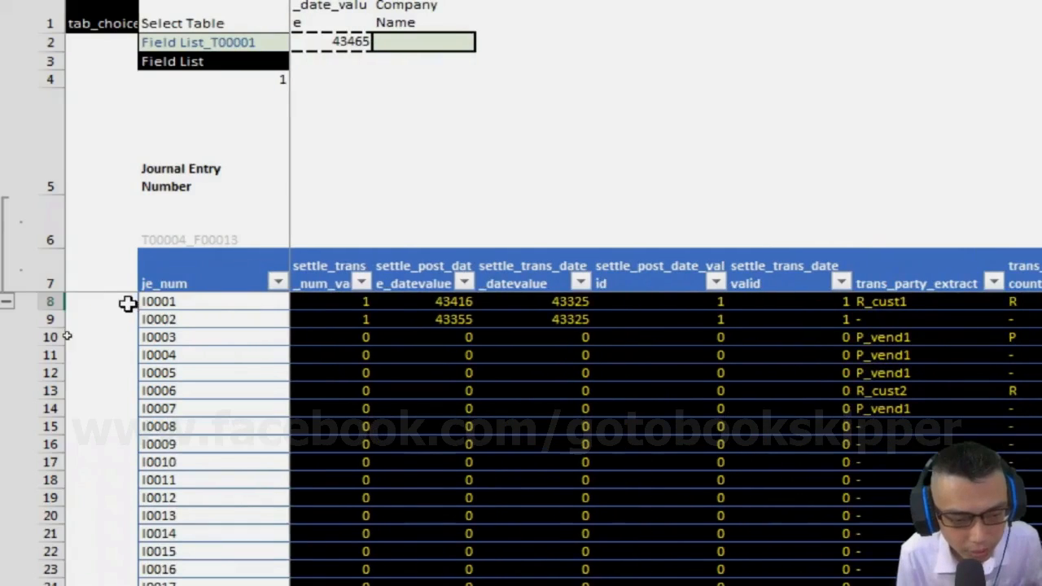
# Go back through the table's input columns to examine the trans_party counterparty column and the settle_bank_acct column
pyautogui.click(323, 308)
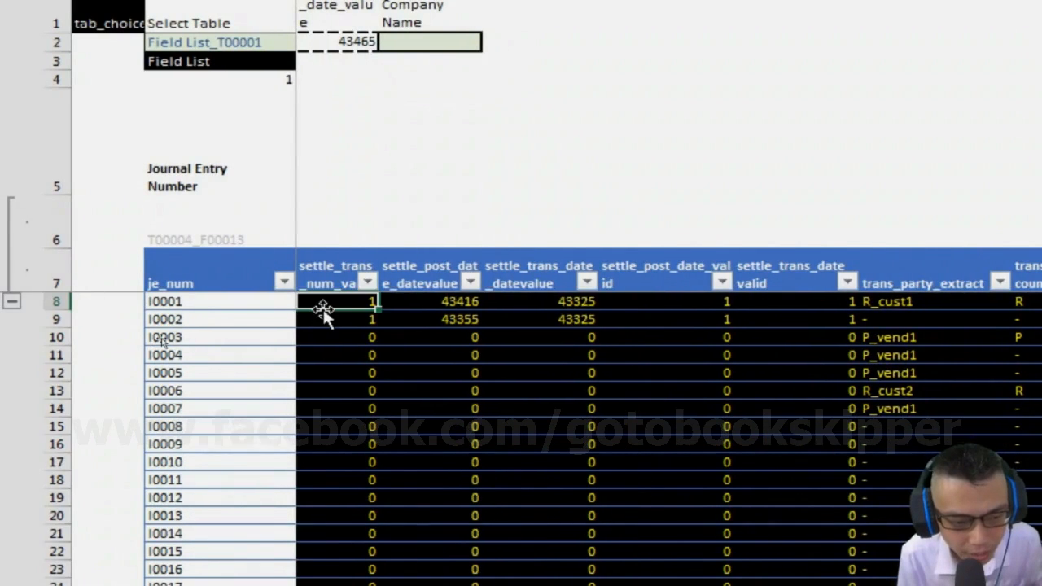
pyautogui.press('Left')
pyautogui.press('Left')
pyautogui.press('Left')
pyautogui.press('Left')
pyautogui.press('Left')
pyautogui.press('Left')
pyautogui.press('Left')
pyautogui.press('Left')
pyautogui.press('Left')
pyautogui.press('Left')
pyautogui.press('Left')
pyautogui.press('Left')
pyautogui.press('Left')
pyautogui.press('Left')
pyautogui.press('Left')
pyautogui.press('Left')
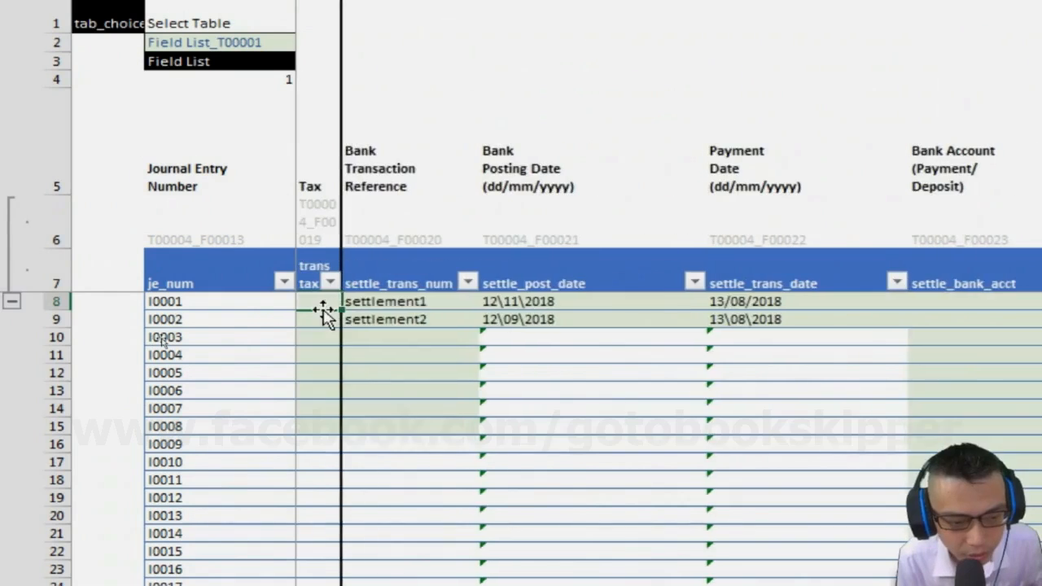
pyautogui.press('Left')
pyautogui.press('Left')
pyautogui.press('Left')
pyautogui.press('Left')
pyautogui.press('Left')
pyautogui.press('Right')
pyautogui.press('Right')
pyautogui.press('Right')
pyautogui.press('Right')
pyautogui.press('Right')
pyautogui.press('Right')
pyautogui.press('Right')
pyautogui.press('Right')
pyautogui.press('Right')
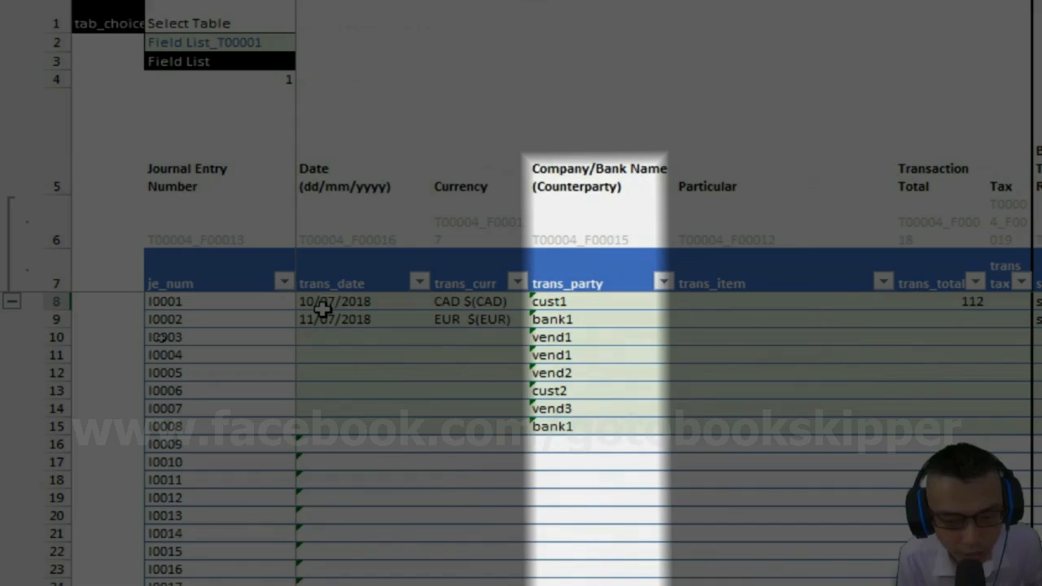
pyautogui.press('Left')
pyautogui.press('Left')
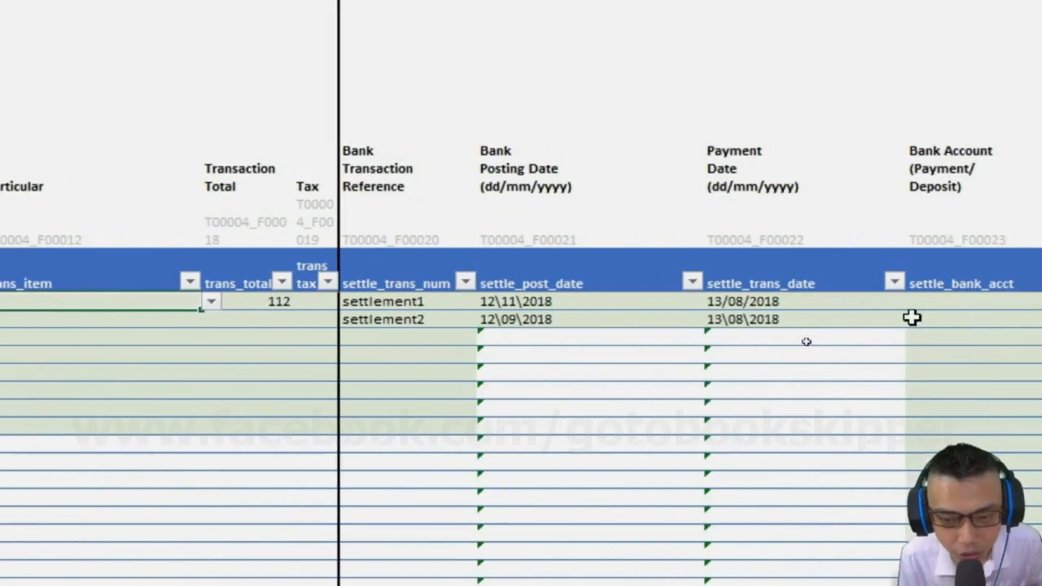
pyautogui.click(787, 302)
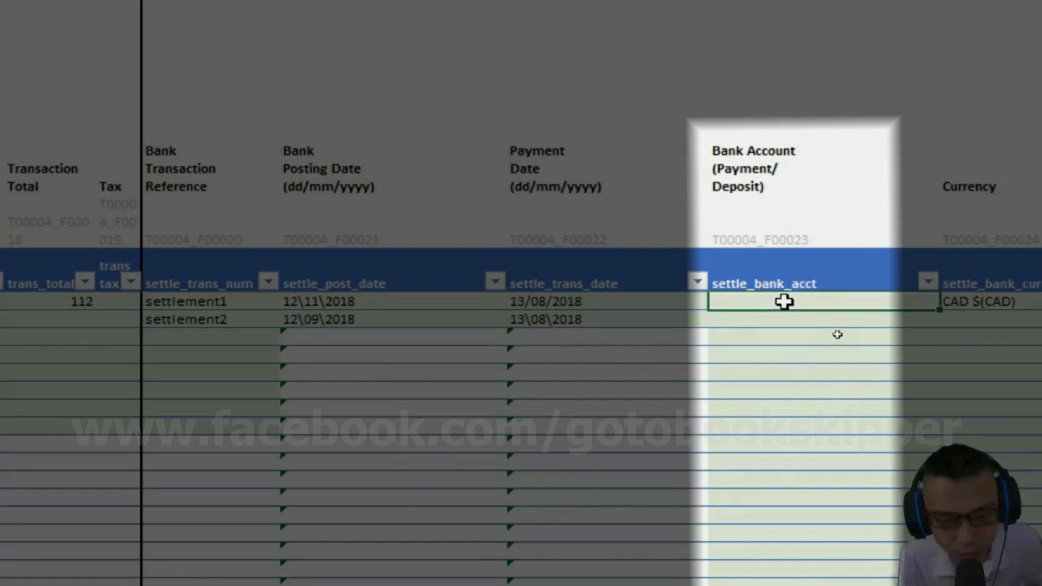